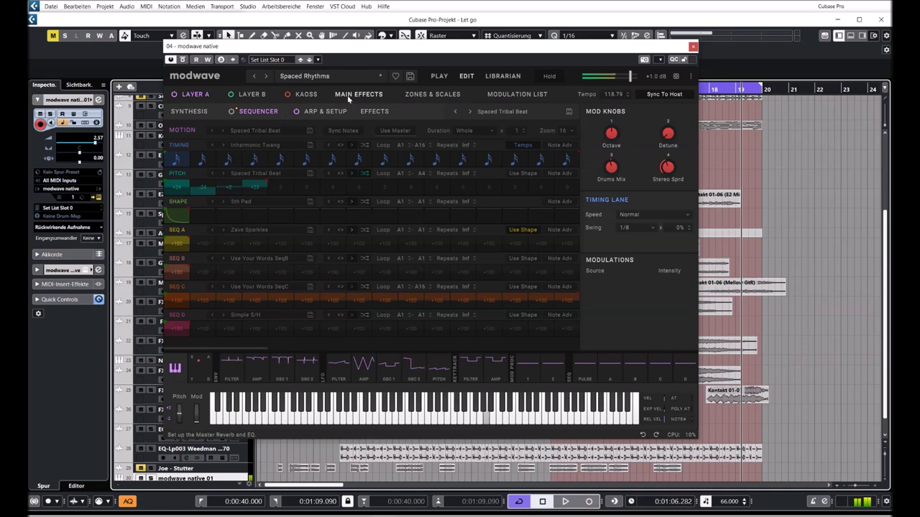
# - Lower the Kaoss Physics bump height, and switch Layer A's oscillator 1 to dual wavetables morphed fully to B
pyautogui.click(439, 76)
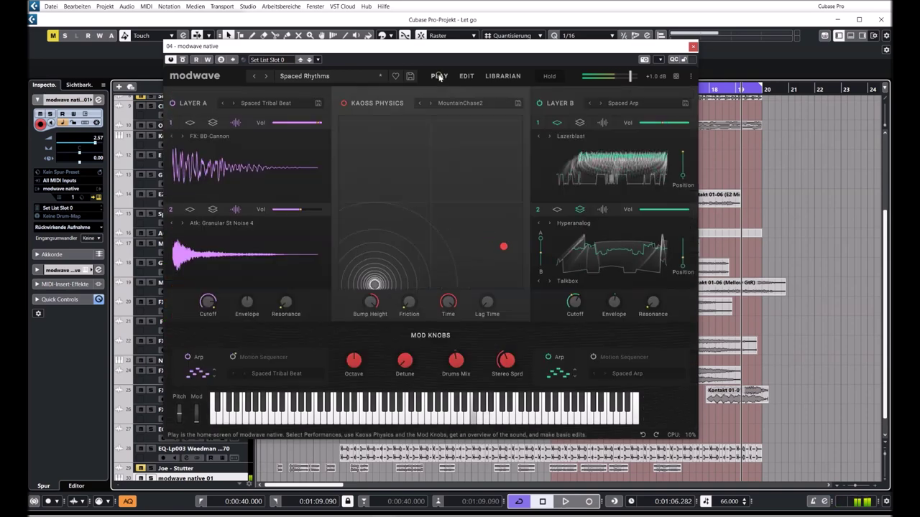
pyautogui.moveTo(370, 302); pyautogui.dragTo(378, 404)
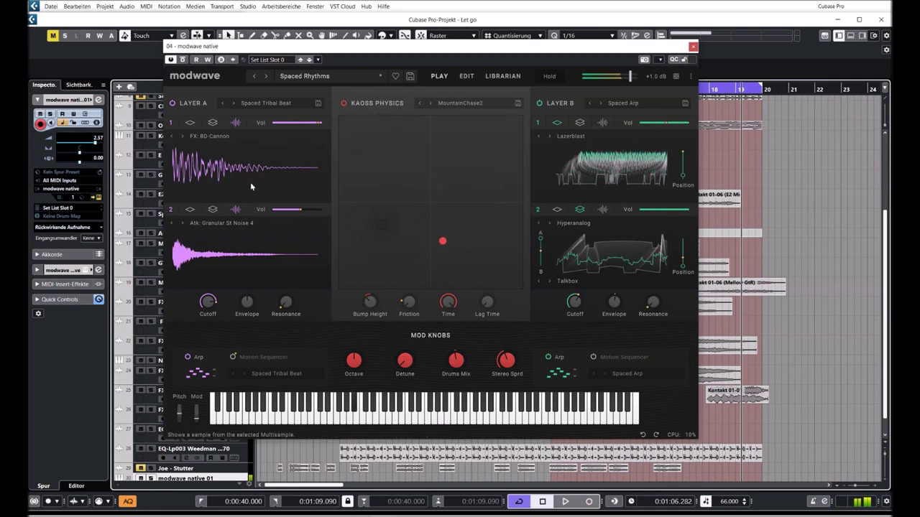
pyautogui.click(214, 124)
pyautogui.moveTo(174, 158); pyautogui.dragTo(173, 191)
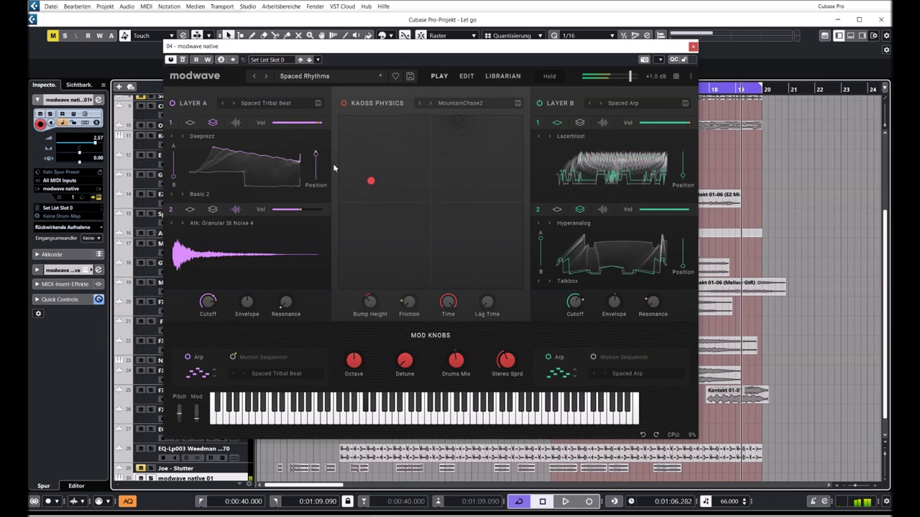
# - Morph Layer B's oscillator 2 fully to wavetable B and raise its wavetable position to the maximum
pyautogui.moveTo(539, 238); pyautogui.dragTo(540, 266)
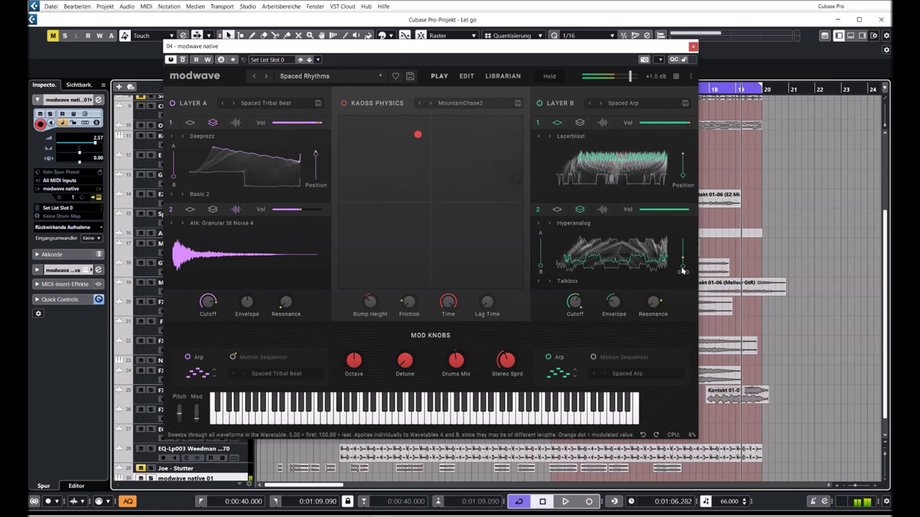
pyautogui.moveTo(681, 231); pyautogui.dragTo(683, 228)
pyautogui.moveTo(487, 300)
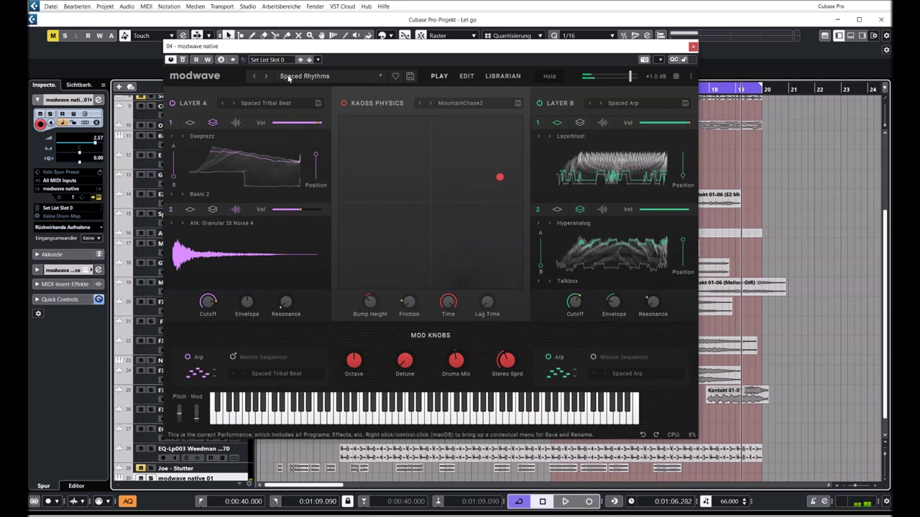
# - Sort the performance library by category and load the Giant Low performance
pyautogui.click(502, 76)
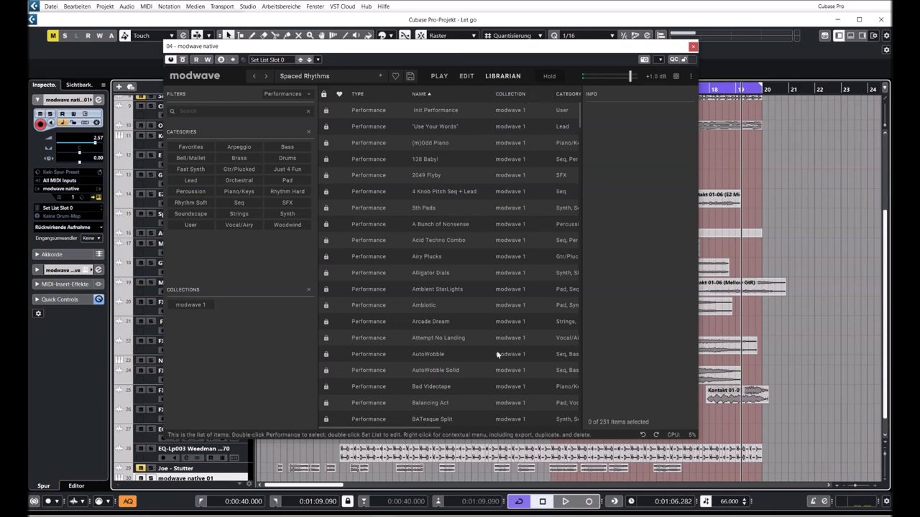
pyautogui.moveTo(439, 430)
pyautogui.mouseDown()
pyautogui.moveTo(471, 431)
pyautogui.moveTo(430, 432)
pyautogui.mouseUp()
pyautogui.click(566, 95)
pyautogui.click(368, 130)
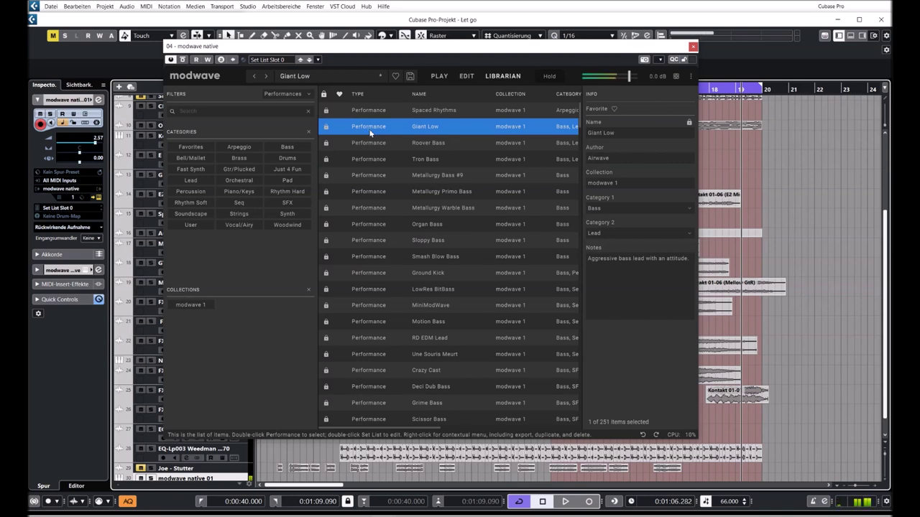
# - Look over Giant Low's play overview, its zones and scales, and its modulation list
pyautogui.click(440, 77)
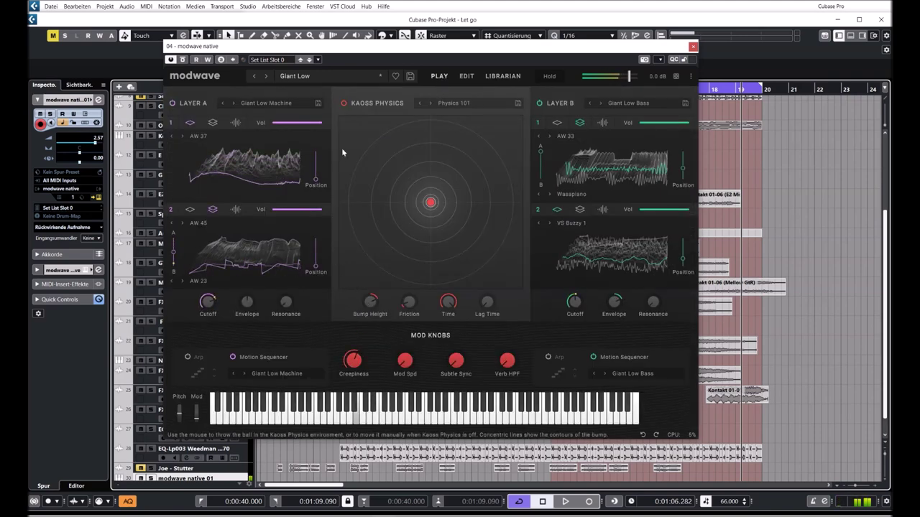
pyautogui.click(465, 76)
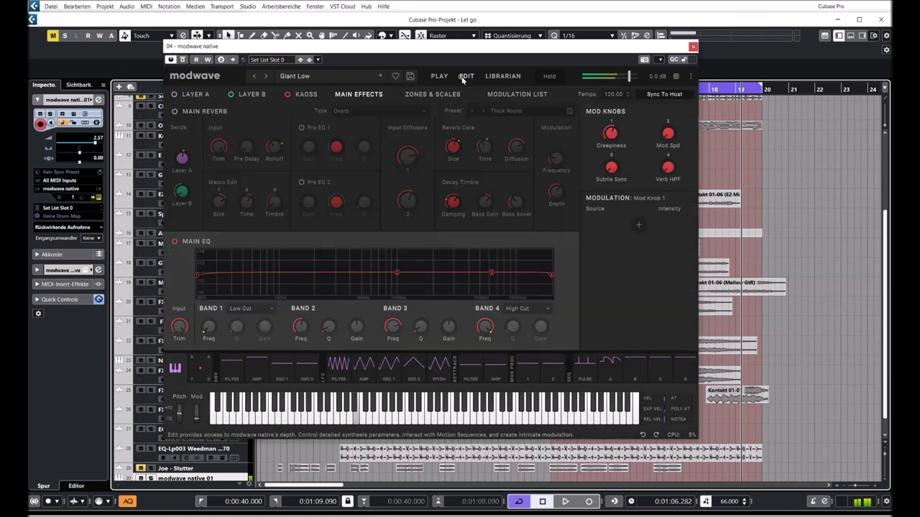
pyautogui.click(434, 95)
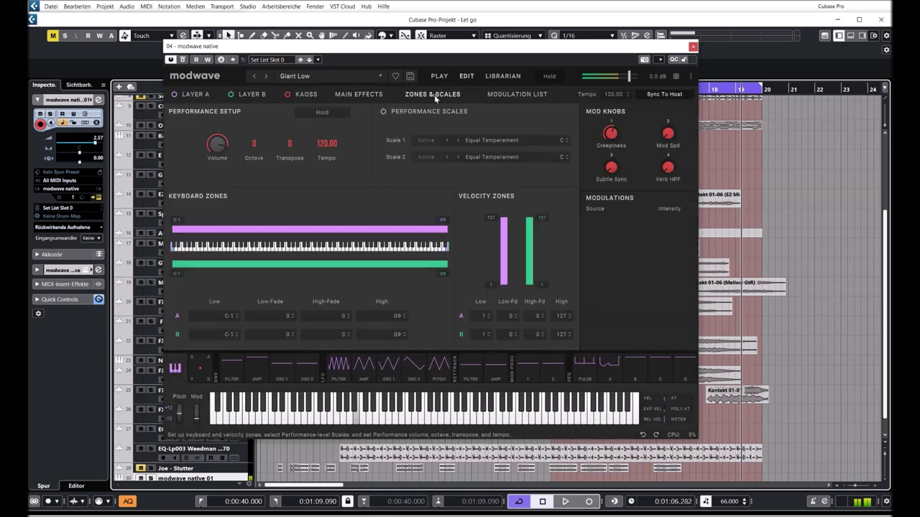
pyautogui.click(503, 96)
# - Turn on the main reverb and set its type to Early Reflections
pyautogui.click(358, 94)
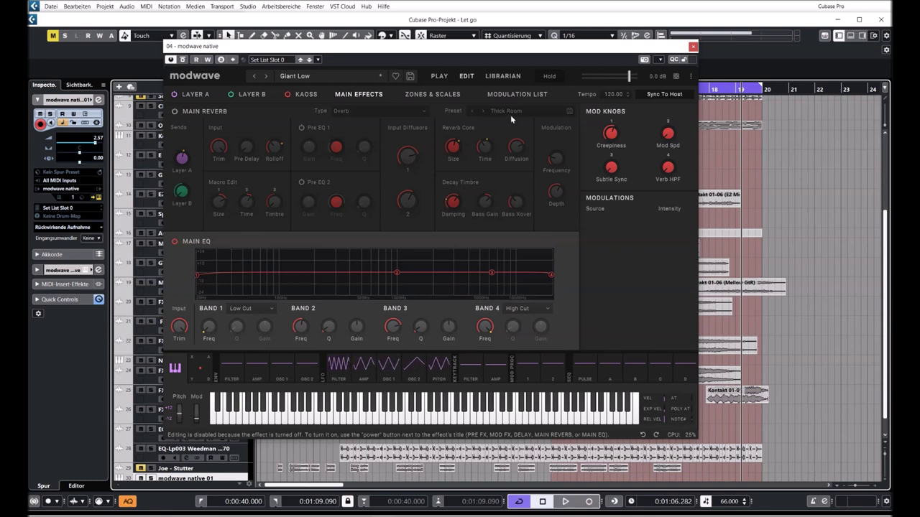
pyautogui.click(174, 112)
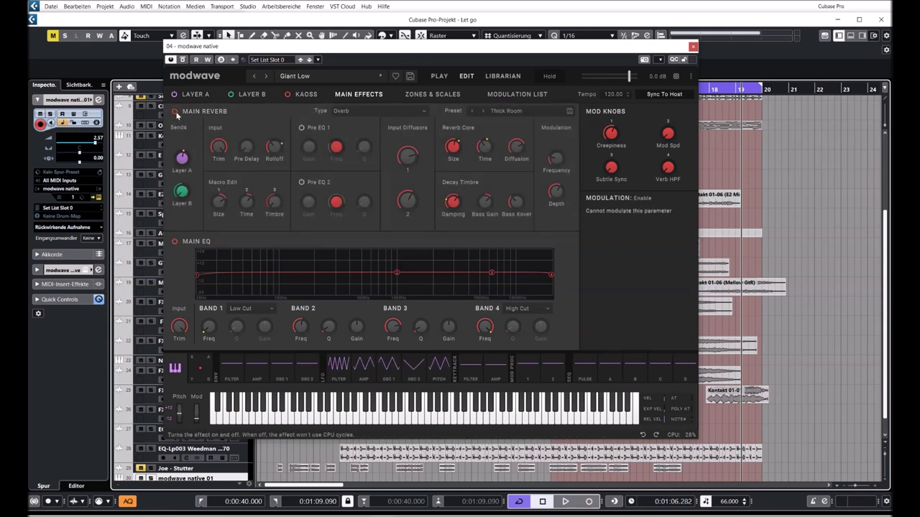
pyautogui.click(351, 112)
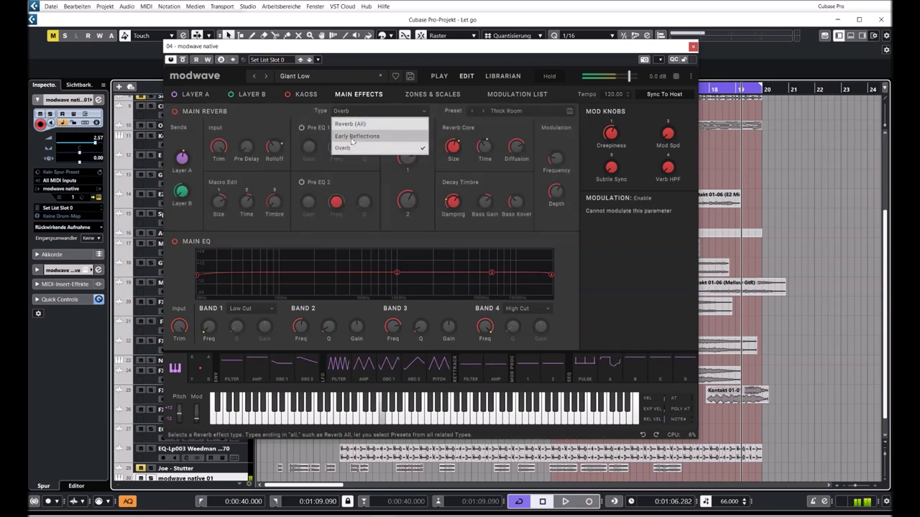
pyautogui.click(352, 136)
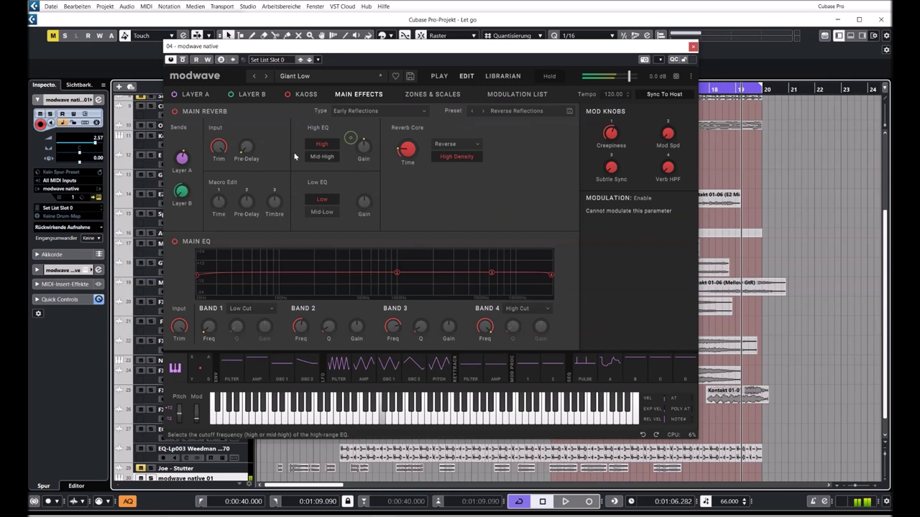
# - Raise Layer B's reverb send and the reverb time, and load the Perc Room Ambience reverb preset
pyautogui.click(179, 194)
pyautogui.click(408, 149)
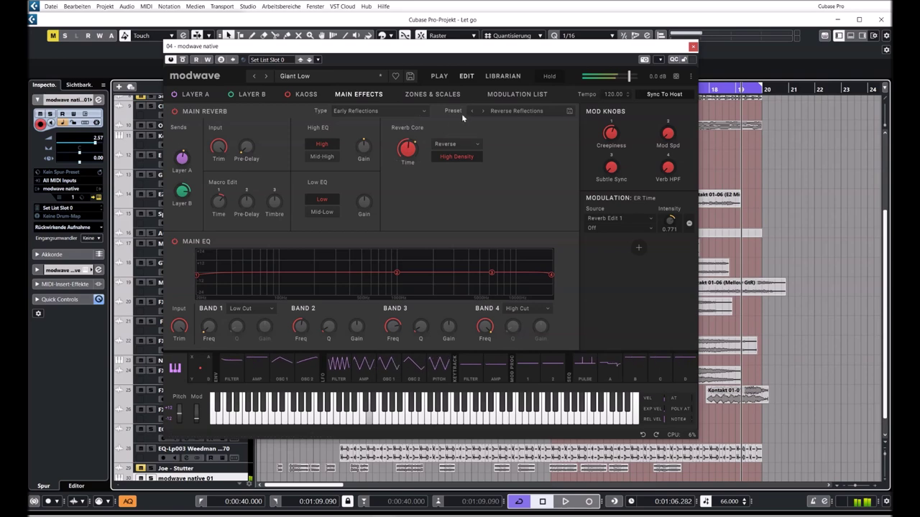
pyautogui.click(503, 111)
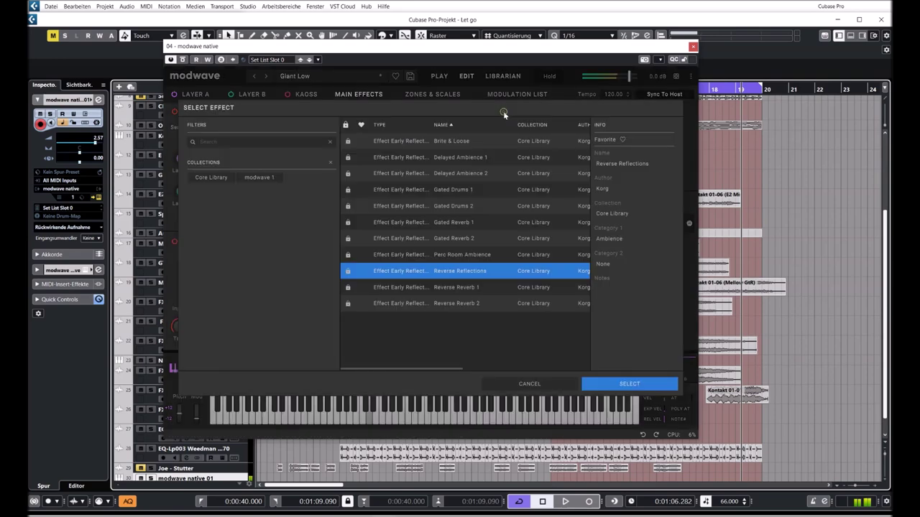
pyautogui.doubleClick(413, 240)
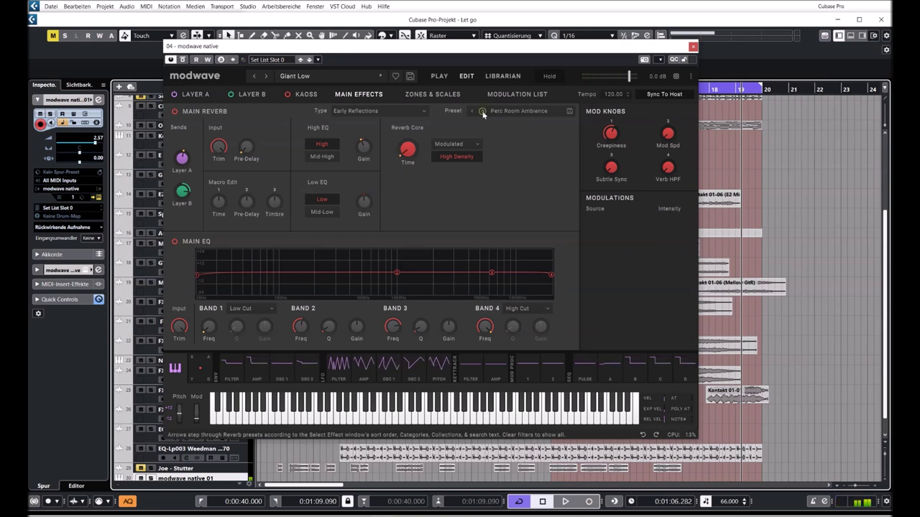
# - Boost band 2 of the main EQ and return to the performance's play overview
pyautogui.moveTo(395, 272)
pyautogui.mouseDown()
pyautogui.moveTo(400, 258)
pyautogui.moveTo(399, 283)
pyautogui.mouseUp()
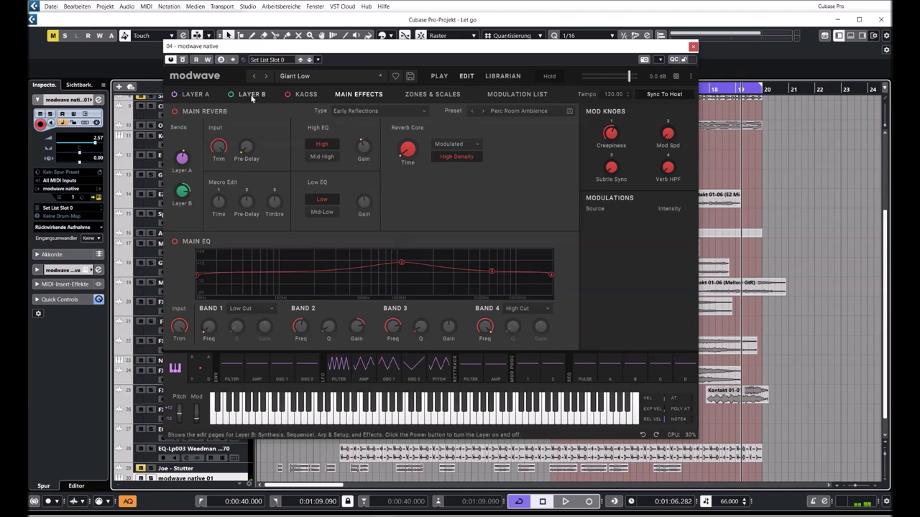
pyautogui.click(190, 98)
pyautogui.click(439, 76)
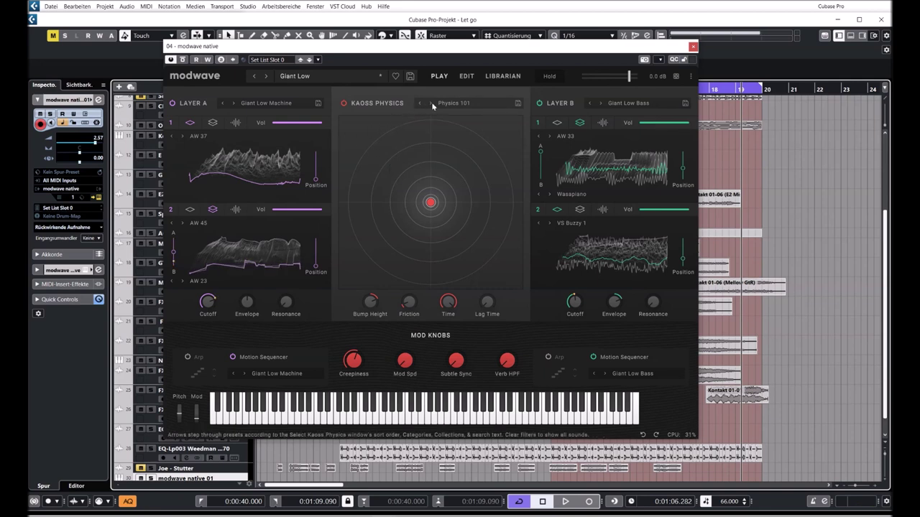
# - Load the Roover Bass performance and set Layer A's oscillator 1 to the Wave: Saw Down A2600 multisample
pyautogui.click(266, 75)
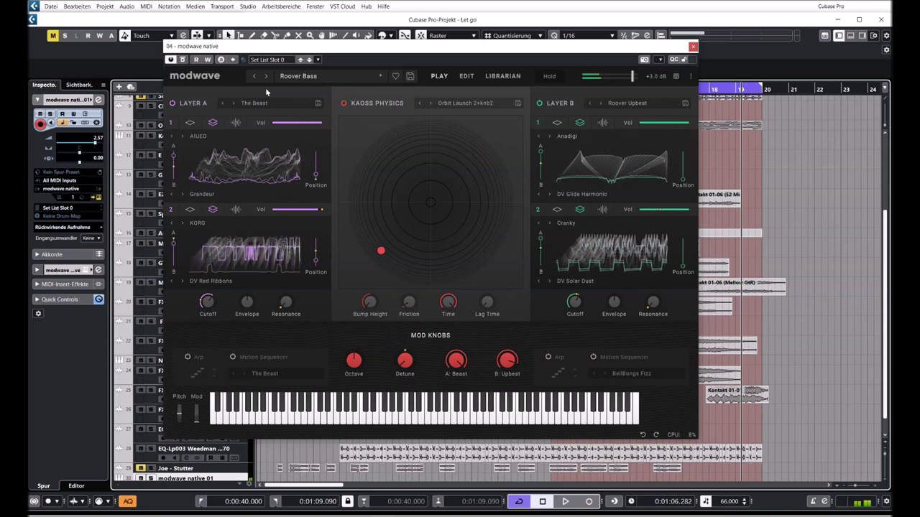
pyautogui.click(233, 123)
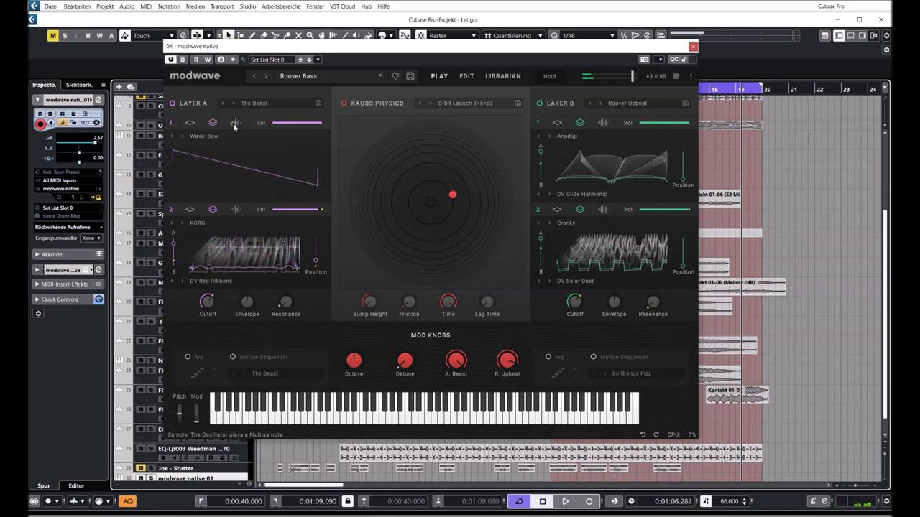
pyautogui.click(183, 136)
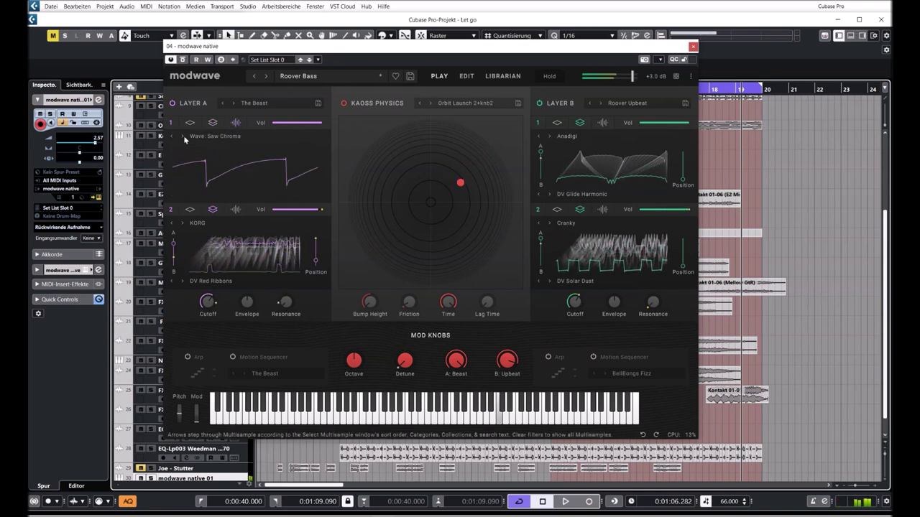
pyautogui.click(184, 136)
# - Switch Layer A's oscillator 2 to a single wavetable and raise its wavetable position
pyautogui.click(190, 209)
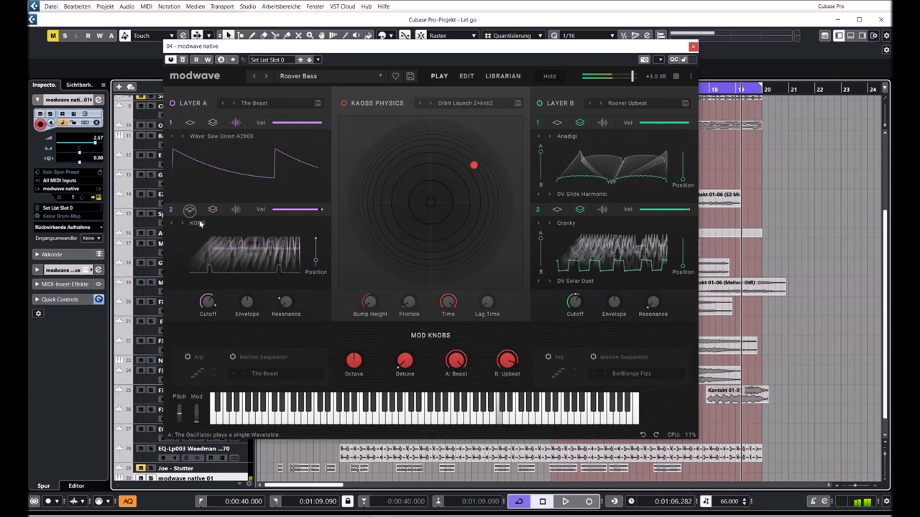
pyautogui.moveTo(316, 262); pyautogui.dragTo(318, 248)
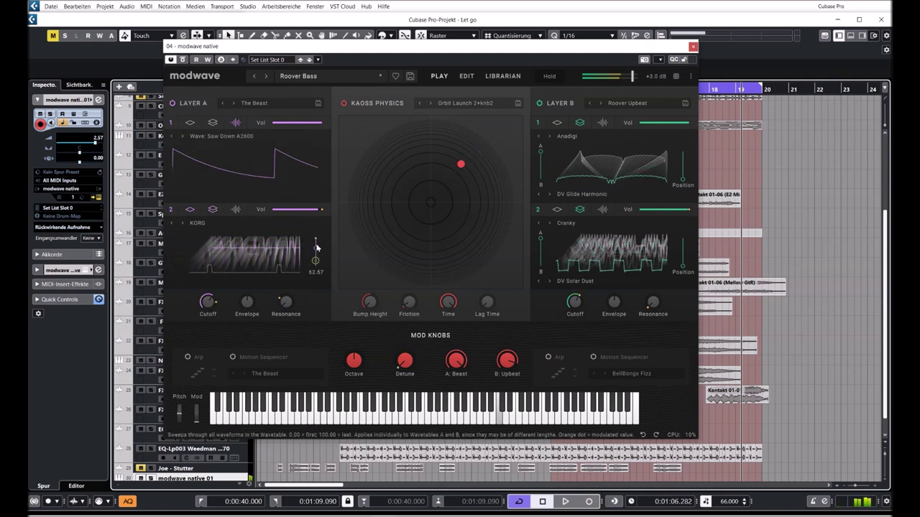
# - Audition Layer A's arpeggiator over the project's looped section, and switch the arpeggiator and playback off again
pyautogui.click(187, 356)
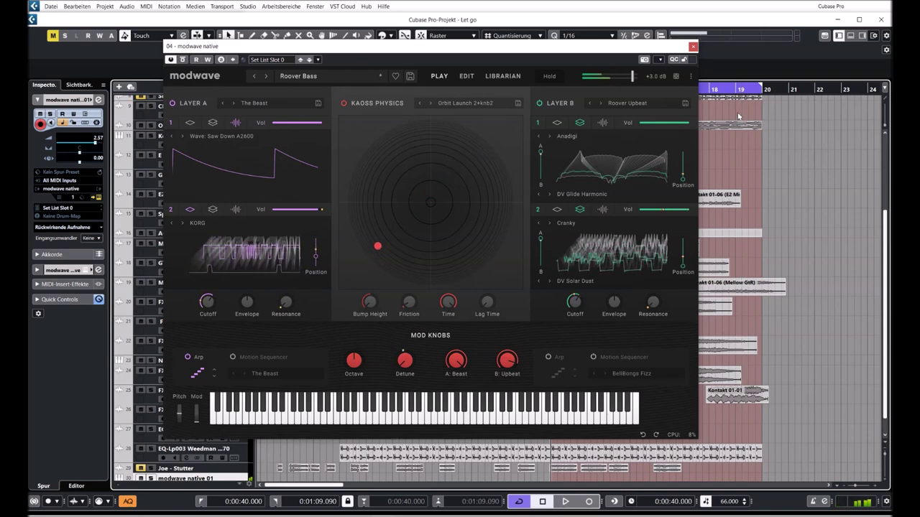
pyautogui.moveTo(587, 47); pyautogui.dragTo(598, 300)
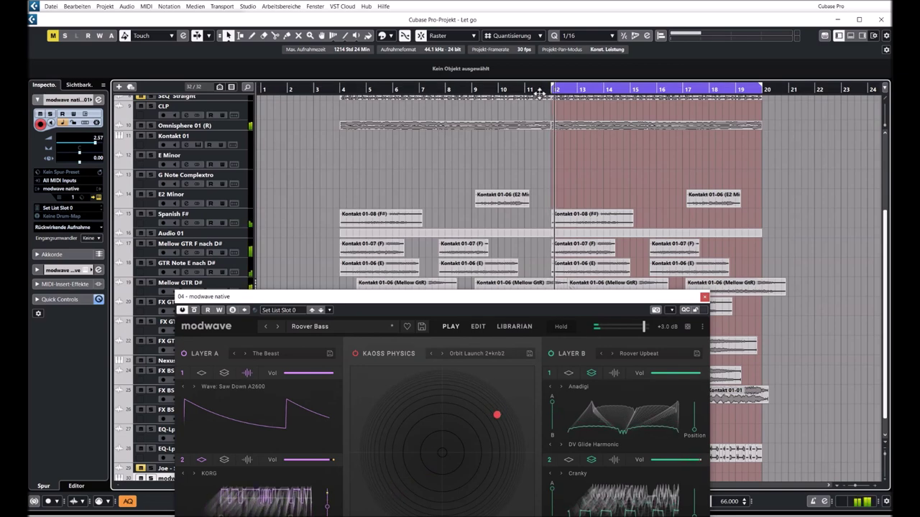
pyautogui.moveTo(463, 302); pyautogui.dragTo(390, 51)
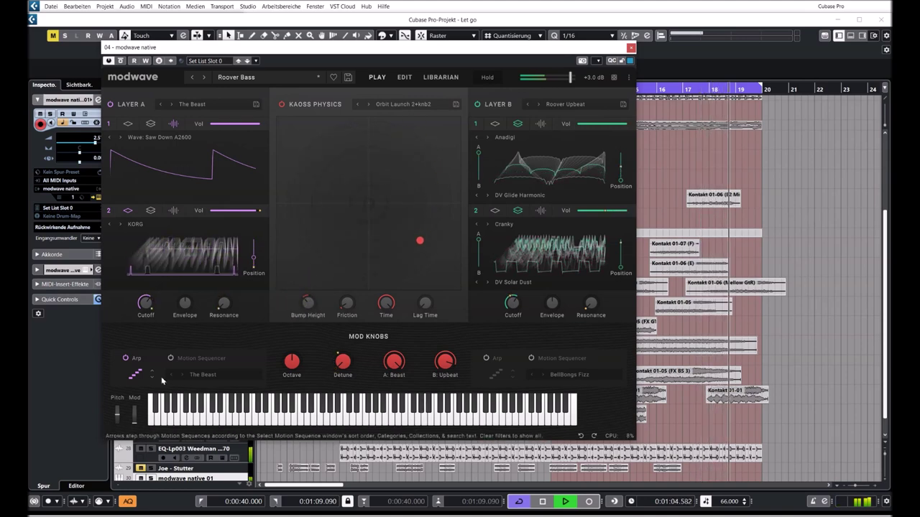
pyautogui.click(127, 358)
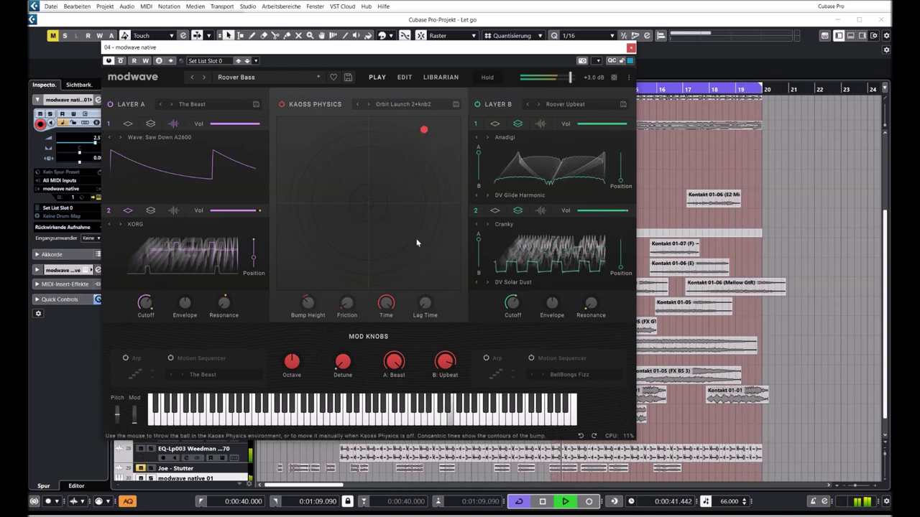
pyautogui.press('space')
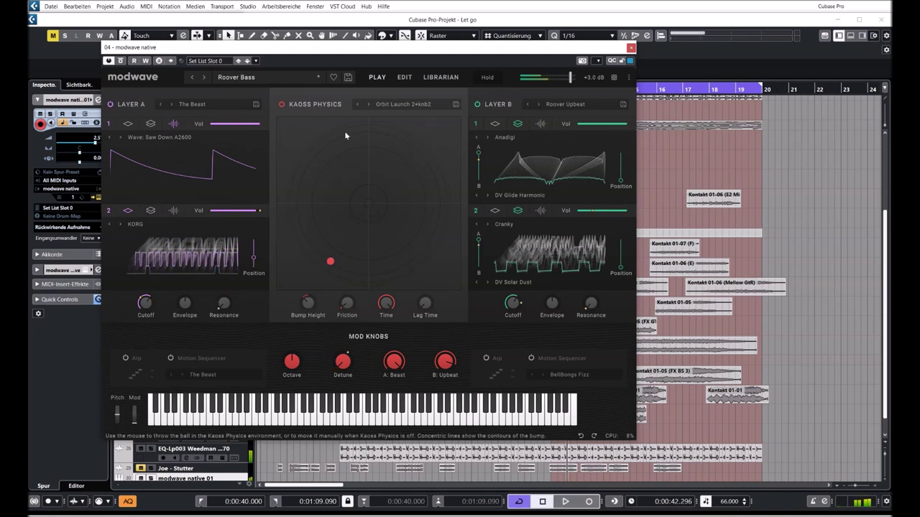
# - Step forward through the performances Tron Bass and Metallurgy Bass #9 to Metallurgy Primo Bass
pyautogui.click(203, 77)
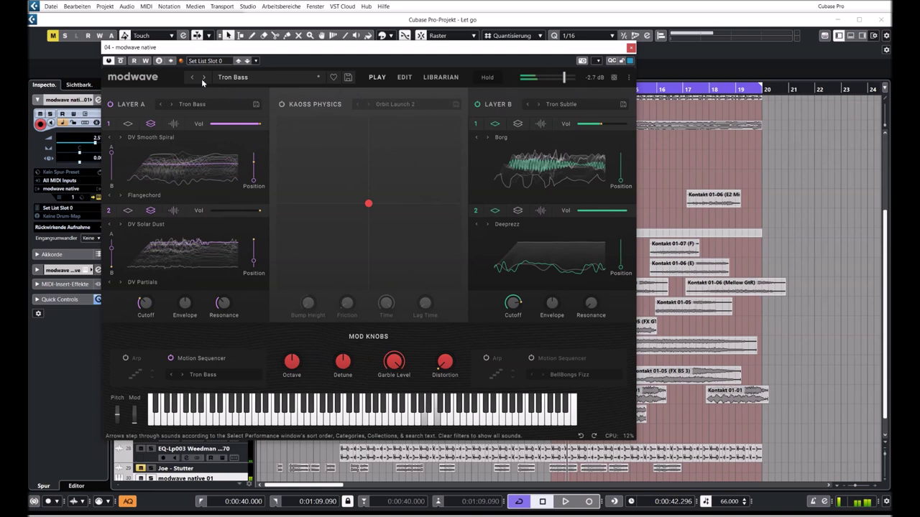
pyautogui.click(204, 78)
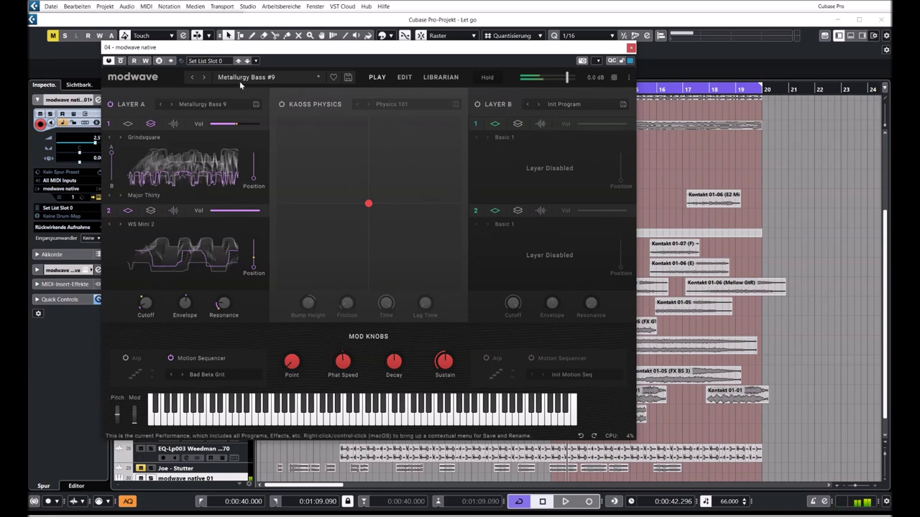
pyautogui.click(204, 77)
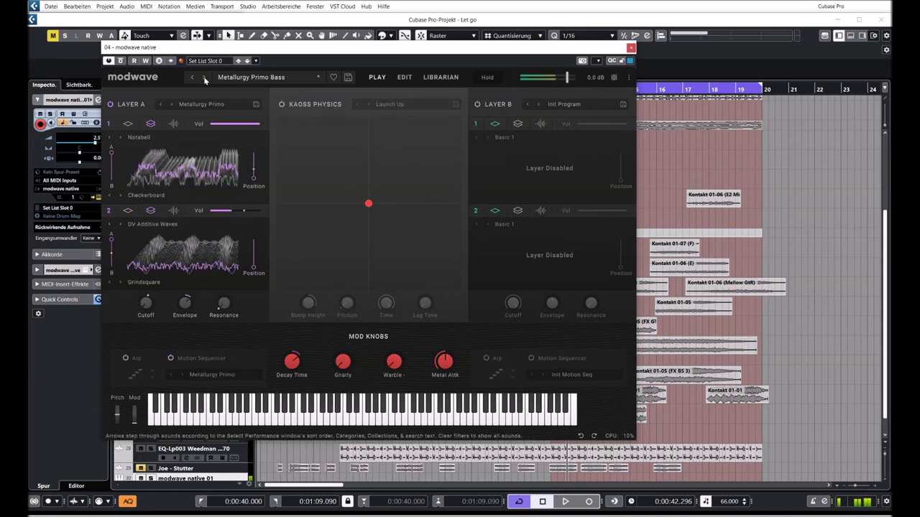
# - Switch Layer A's oscillator 2 to the Key: Clav 4 multisample and raise Layer A's filter cutoff
pyautogui.click(173, 210)
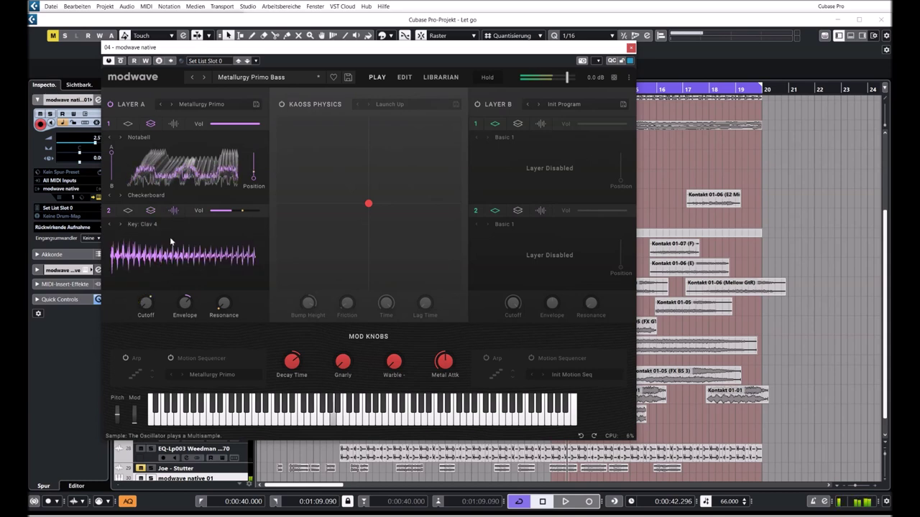
pyautogui.moveTo(145, 302); pyautogui.dragTo(146, 272)
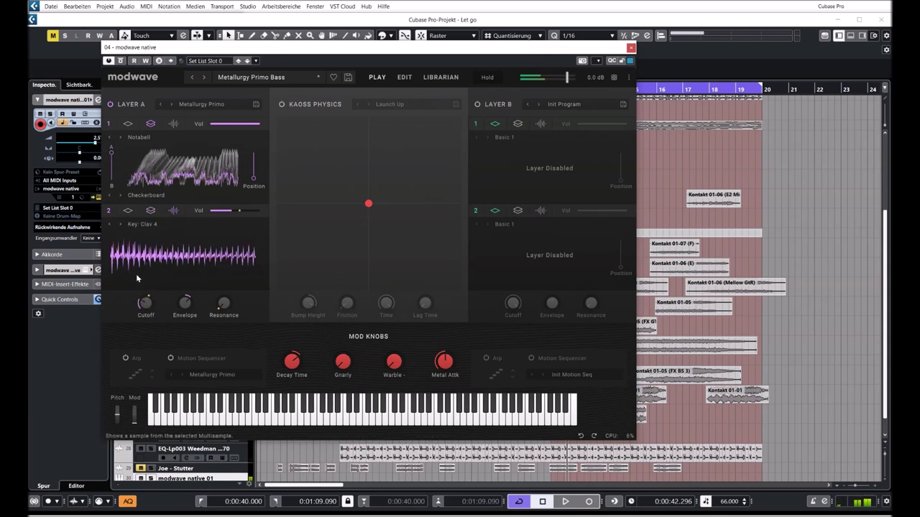
# - Load the next performance, Metallurgy Warble Bass
pyautogui.click(205, 77)
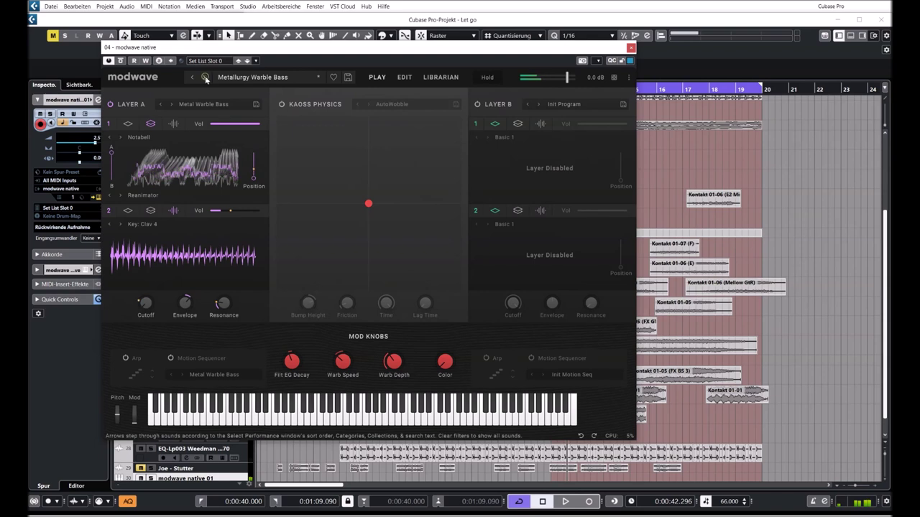
# - Step forward through the performances Organ Bass, Sloppy Bass and Smash Blow Bass to Ground Kick
pyautogui.click(205, 76)
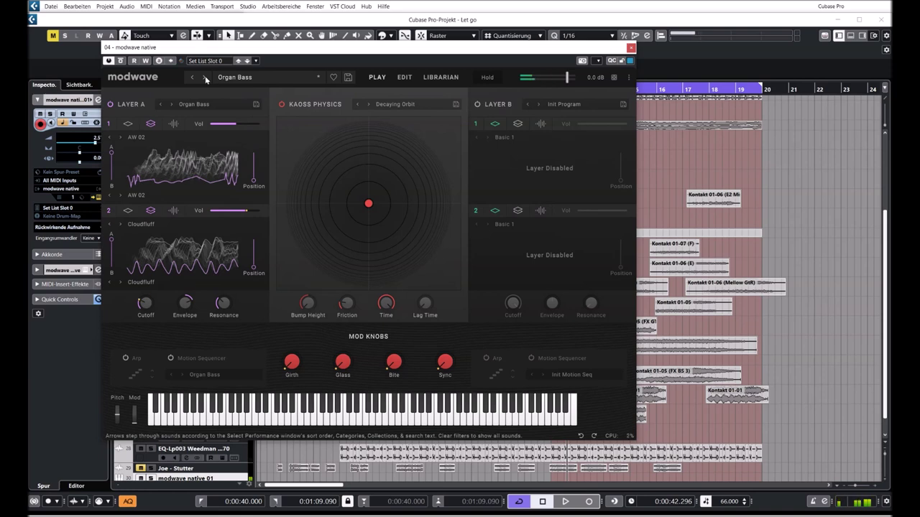
pyautogui.click(204, 78)
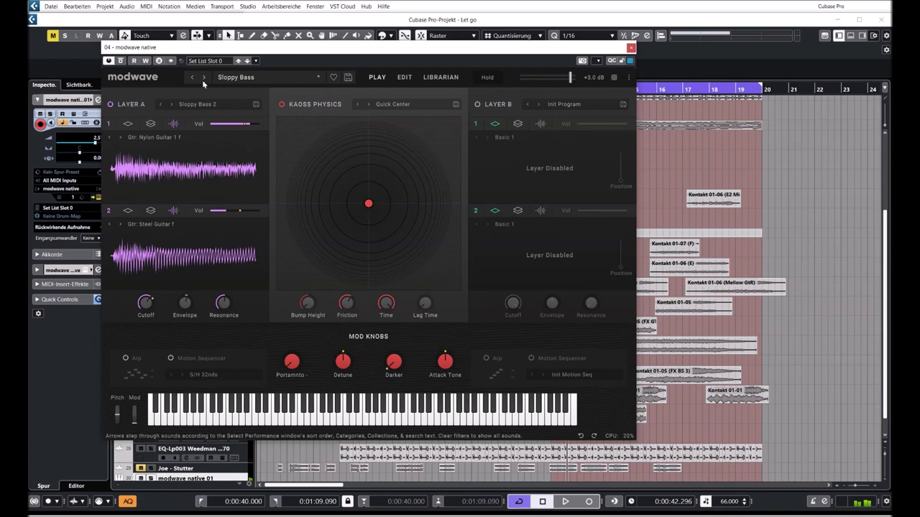
pyautogui.click(203, 79)
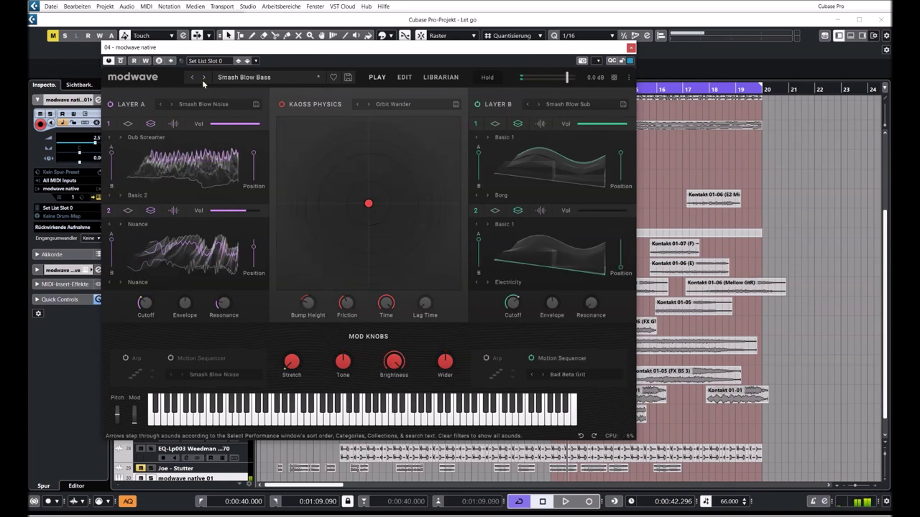
pyautogui.click(203, 79)
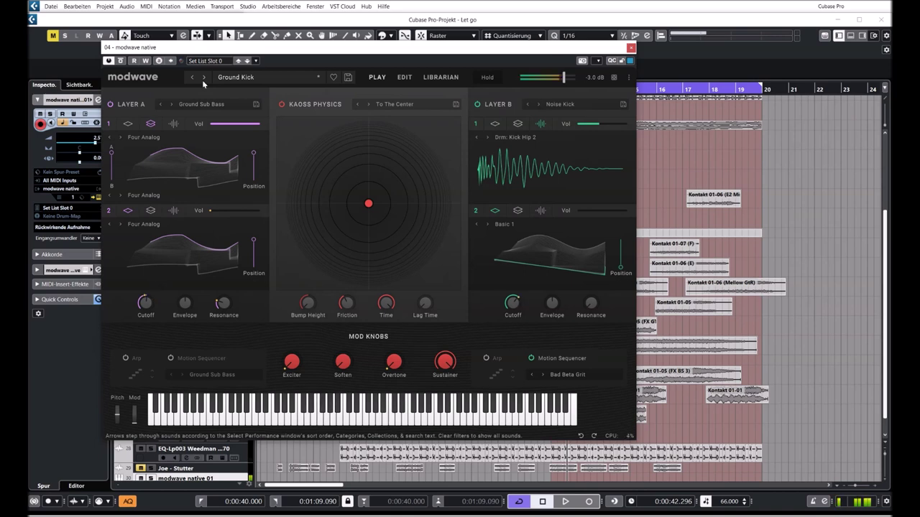
# - Start the project's looped playback and throw the Kaoss Physics ball from the centre to vary Ground Kick
pyautogui.press('space')
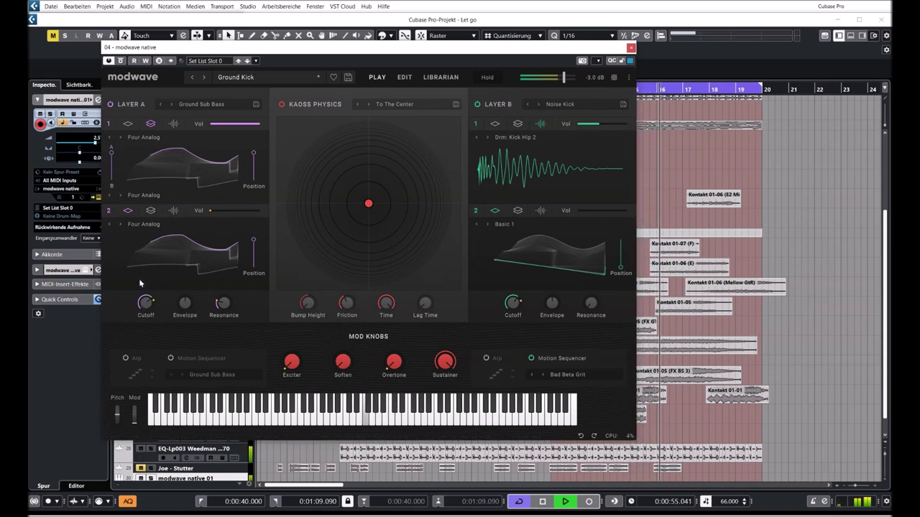
pyautogui.moveTo(367, 204); pyautogui.dragTo(390, 163)
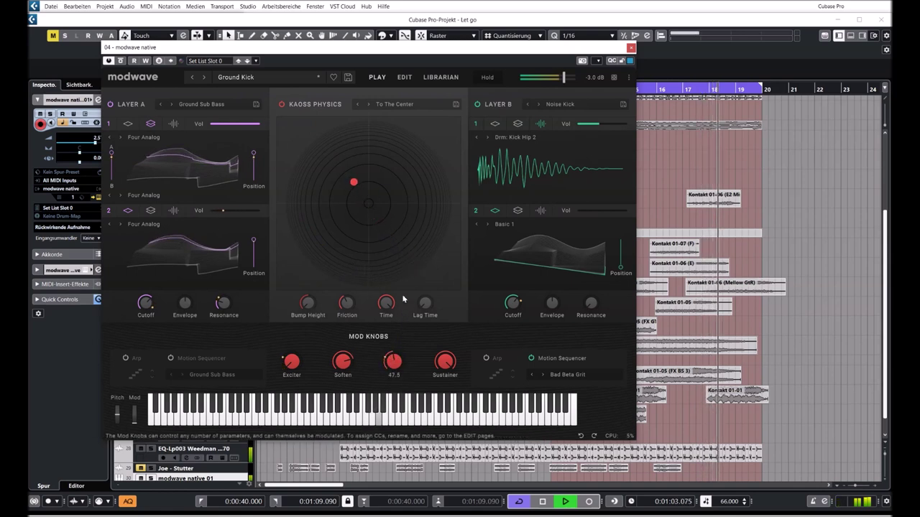
# - Switch Layer B's oscillator 1 to a single Basic 1 wavetable, adjust its Position, and stop playback
pyautogui.click(494, 123)
pyautogui.moveTo(623, 154); pyautogui.dragTo(621, 144)
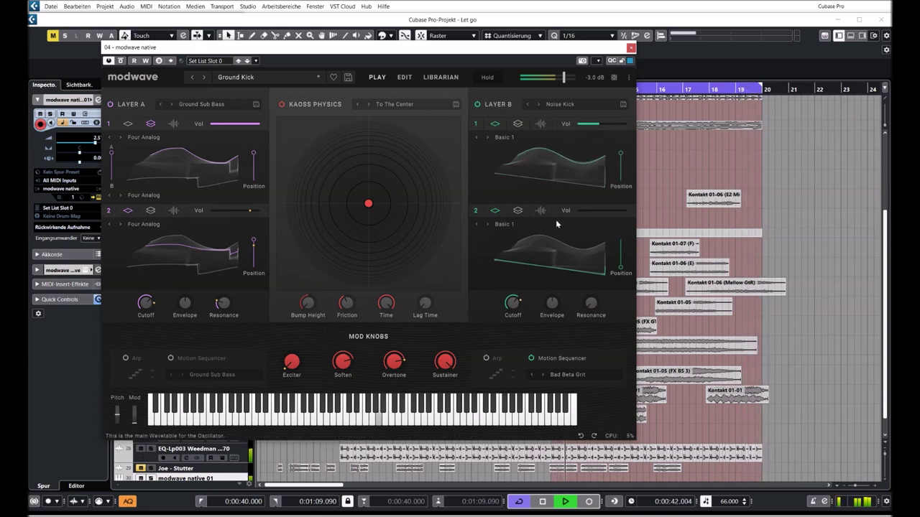
pyautogui.press('space')
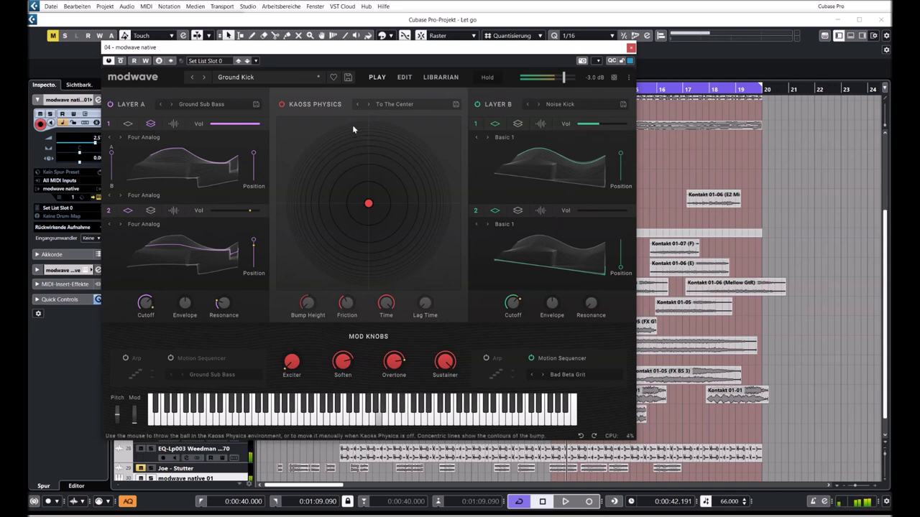
# - Load the performance LowRes BitBass, then shift Layer A oscillator 1's A/B blend toward B and raise its Position
pyautogui.click(205, 77)
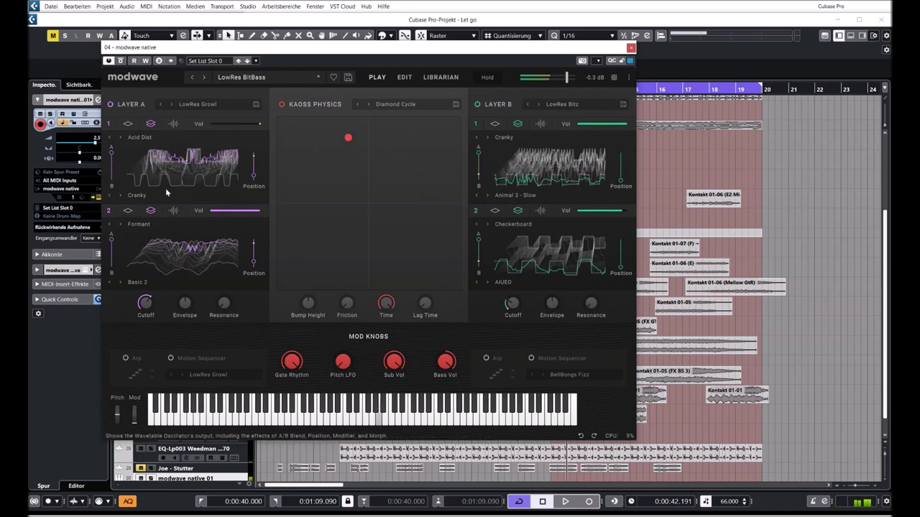
pyautogui.moveTo(111, 154); pyautogui.dragTo(112, 175)
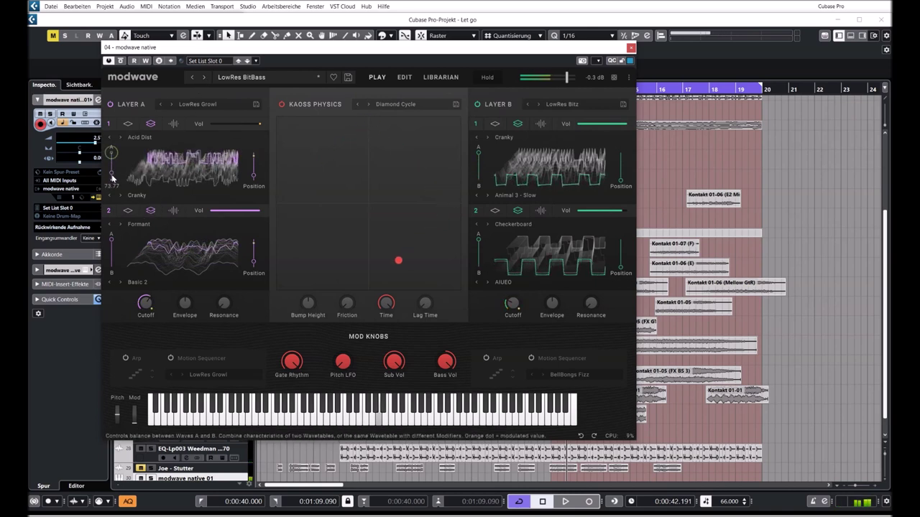
pyautogui.moveTo(253, 176); pyautogui.dragTo(254, 153)
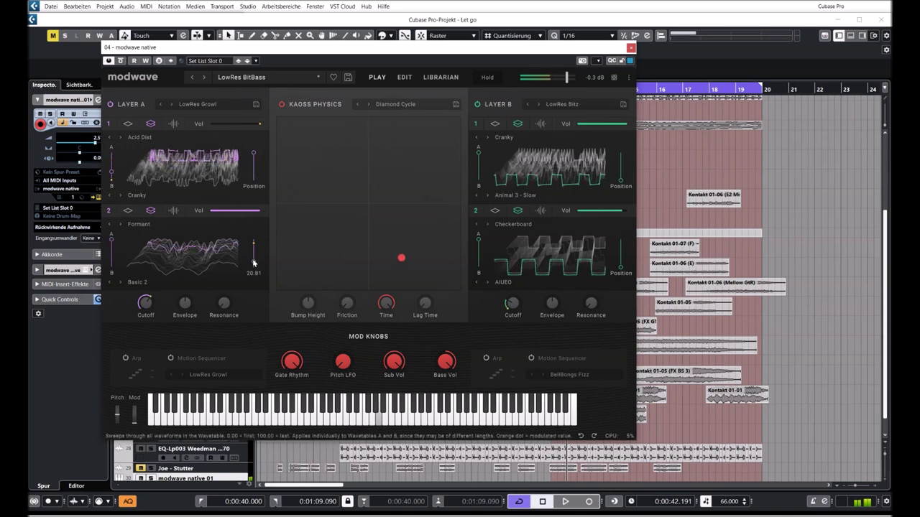
# - Step forward through the performances MiniModWave, Motion Bass, RD EDM Lead and Une Souris Meurt to Crazy Cast
pyautogui.click(204, 78)
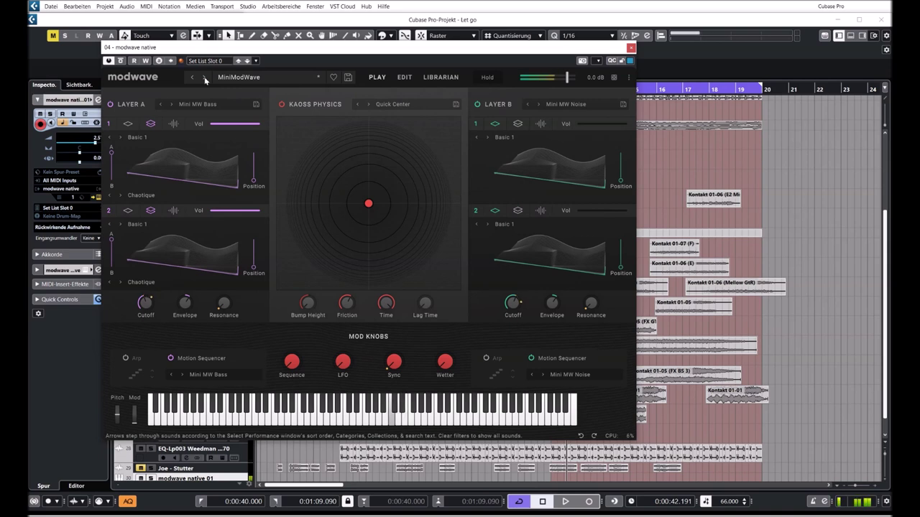
pyautogui.click(205, 77)
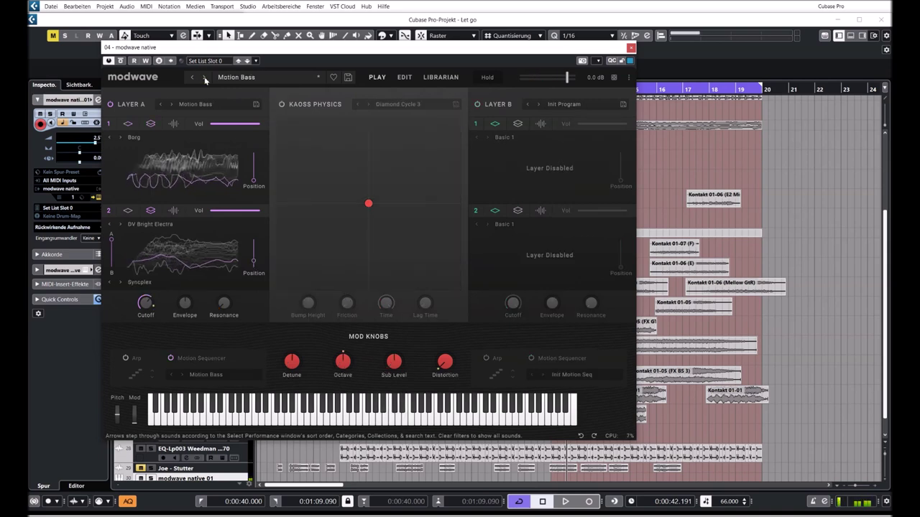
pyautogui.click(205, 77)
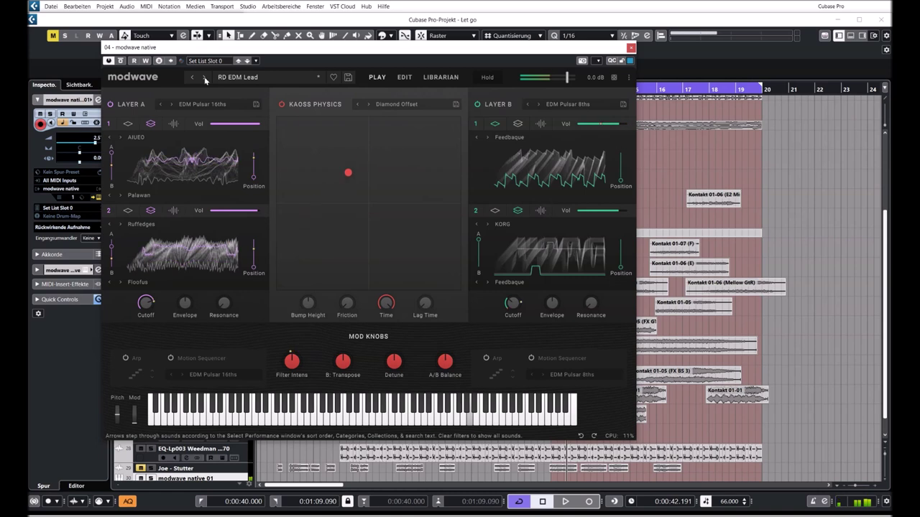
pyautogui.click(205, 77)
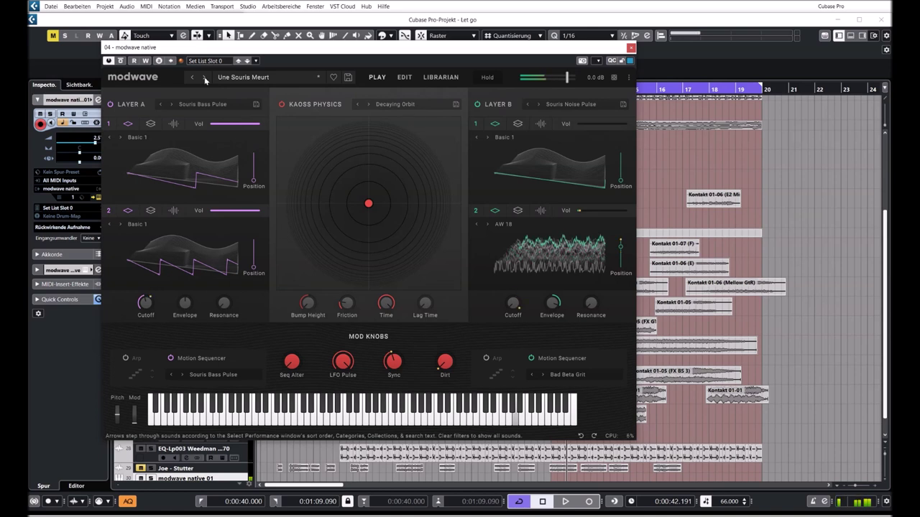
pyautogui.click(205, 77)
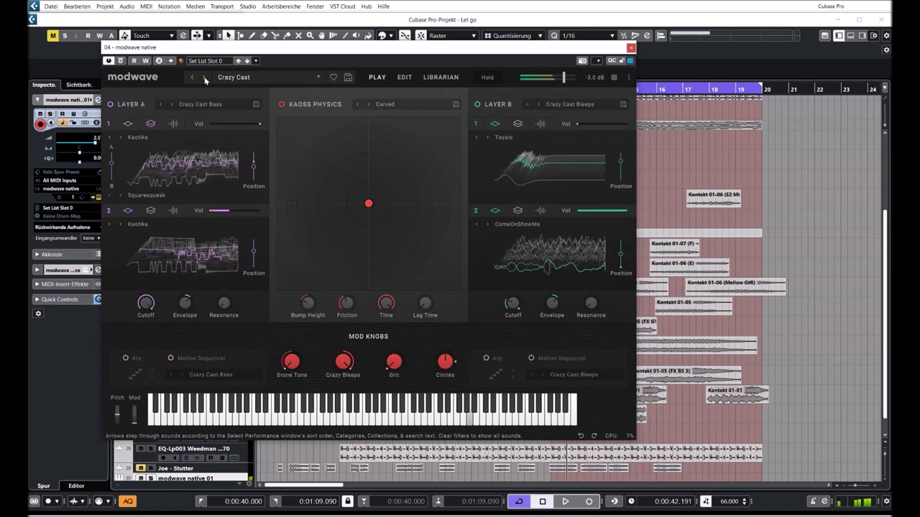
# - Open the Librarian, look at the entry for Scissor Bass, and load the performance Deep Houz Combo
pyautogui.click(437, 79)
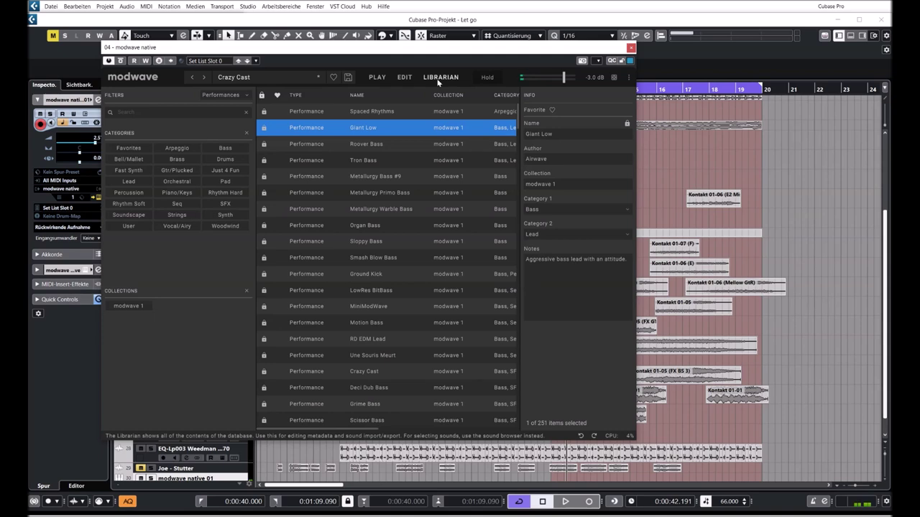
pyautogui.scroll(-3, 411, 169)
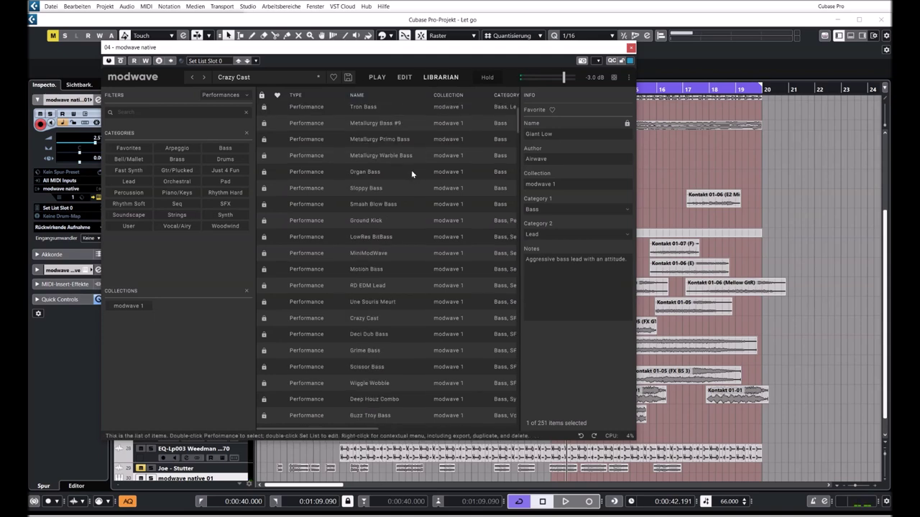
pyautogui.scroll(-2, 410, 174)
pyautogui.click(357, 262)
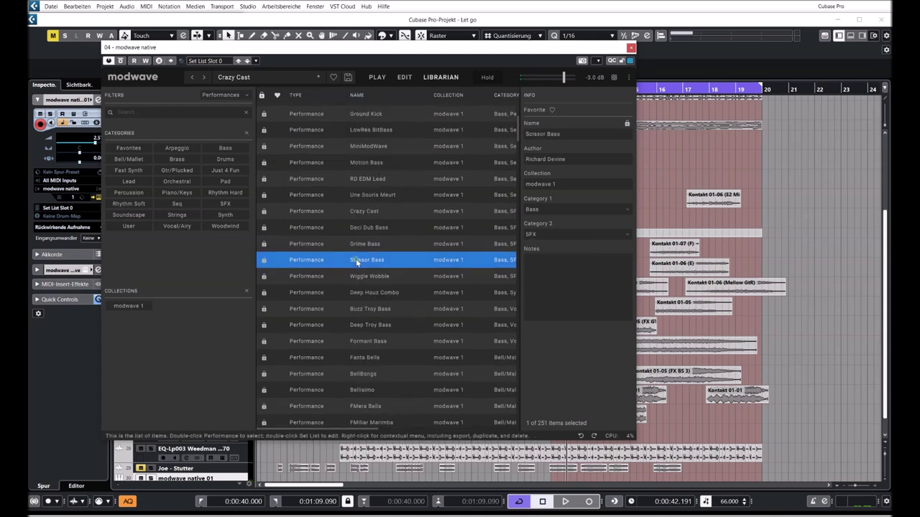
pyautogui.click(363, 294)
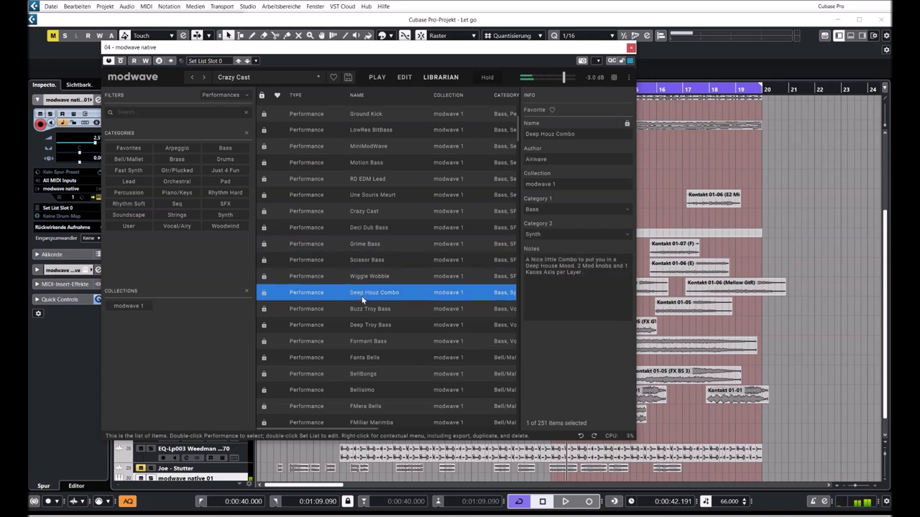
pyautogui.doubleClick(362, 296)
# - Load the performances RD EDM Lead, Une Souris Meurt, Crazy Cast and Grime Bass one after another from the Librarian list
pyautogui.click(337, 180)
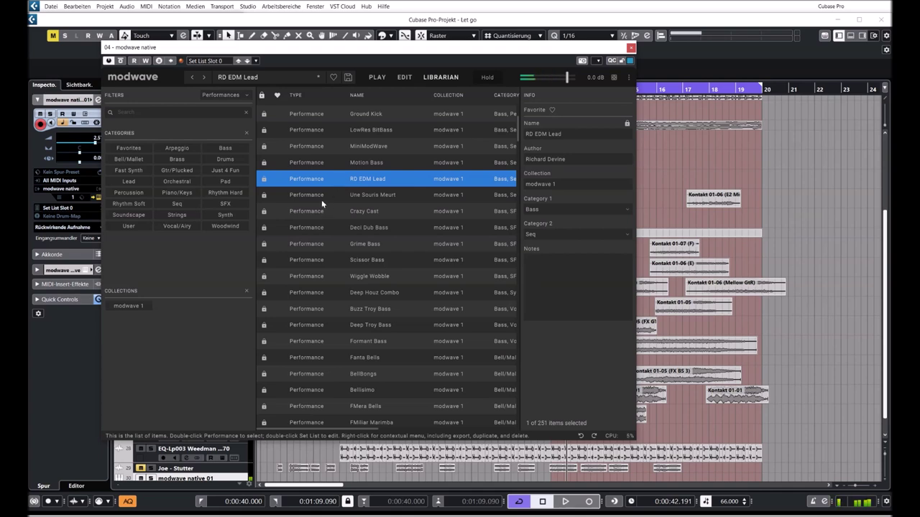
pyautogui.click(316, 197)
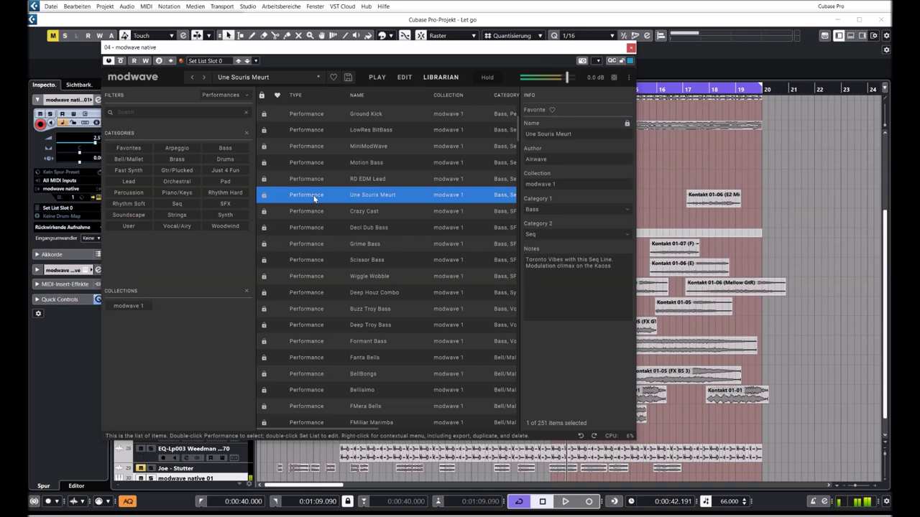
pyautogui.click(314, 213)
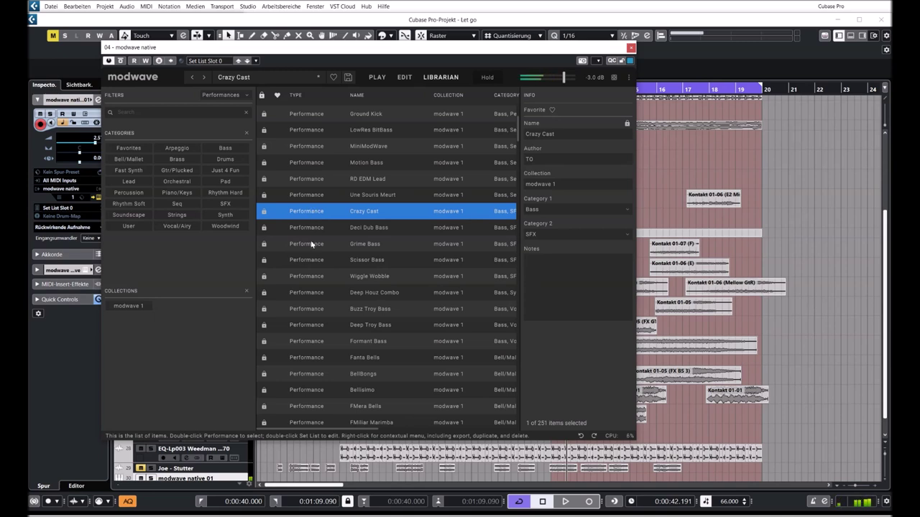
pyautogui.click(302, 244)
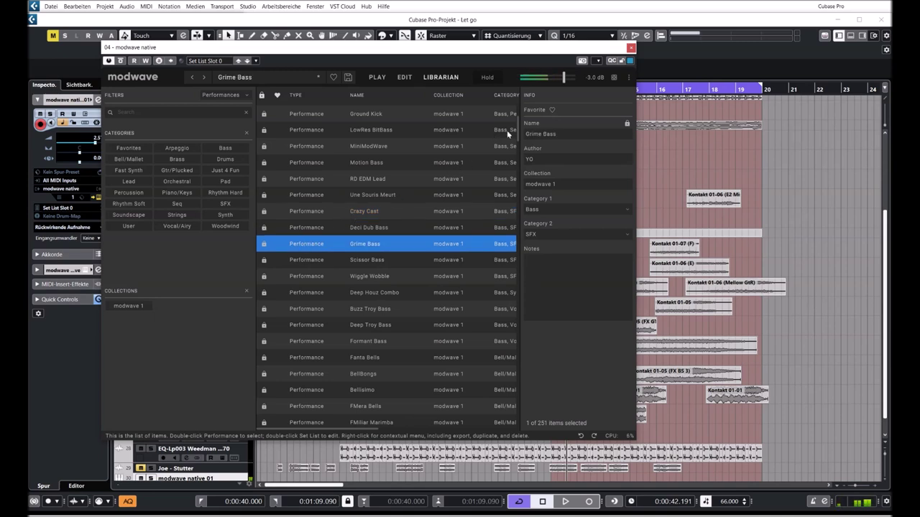
# - Load Fanta Bells from the Librarian, widen the list to show full categories, and load BellBongs
pyautogui.moveTo(517, 134); pyautogui.dragTo(519, 144)
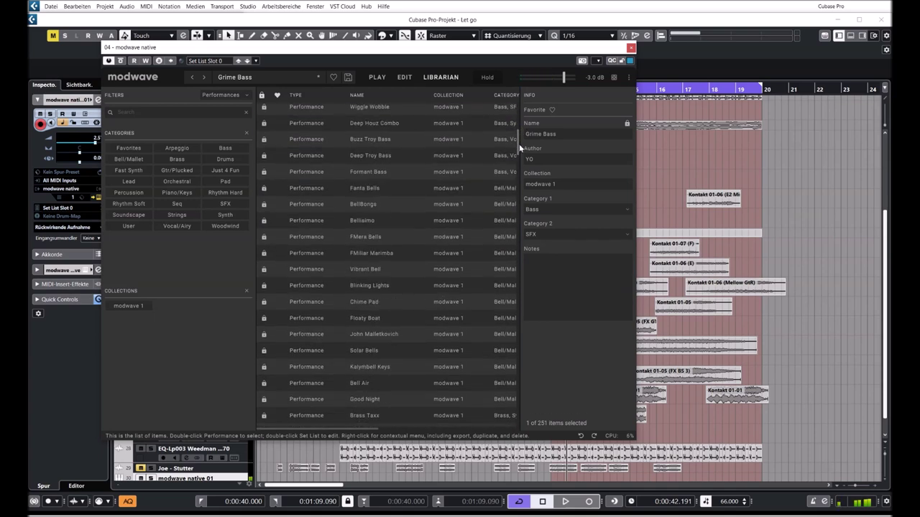
pyautogui.click(306, 188)
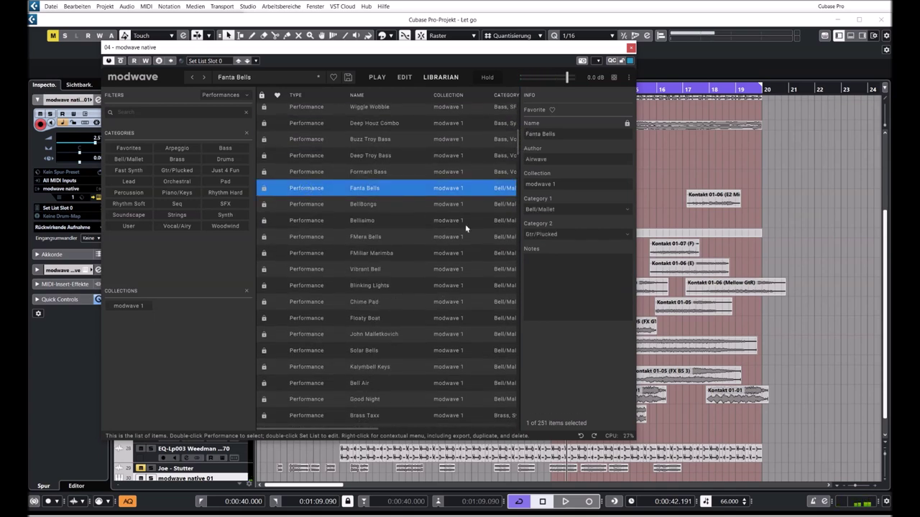
pyautogui.moveTo(520, 234); pyautogui.dragTo(536, 250)
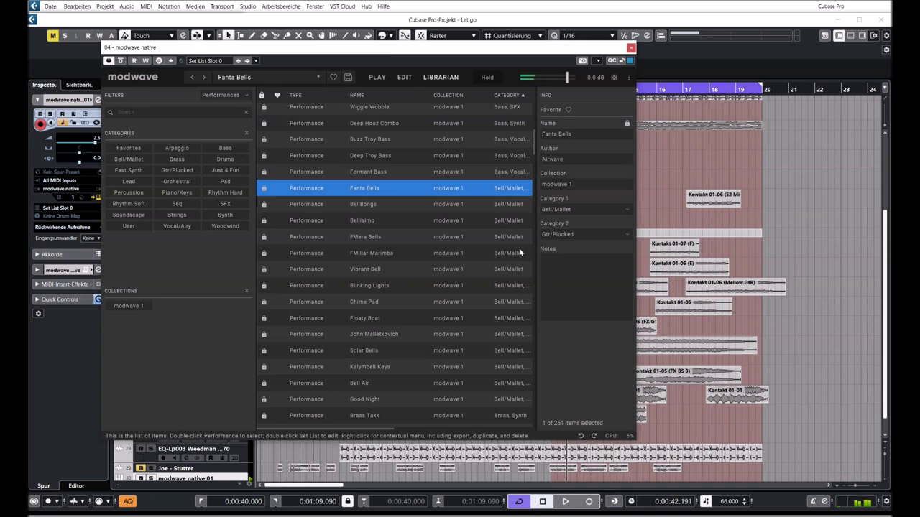
pyautogui.click(359, 206)
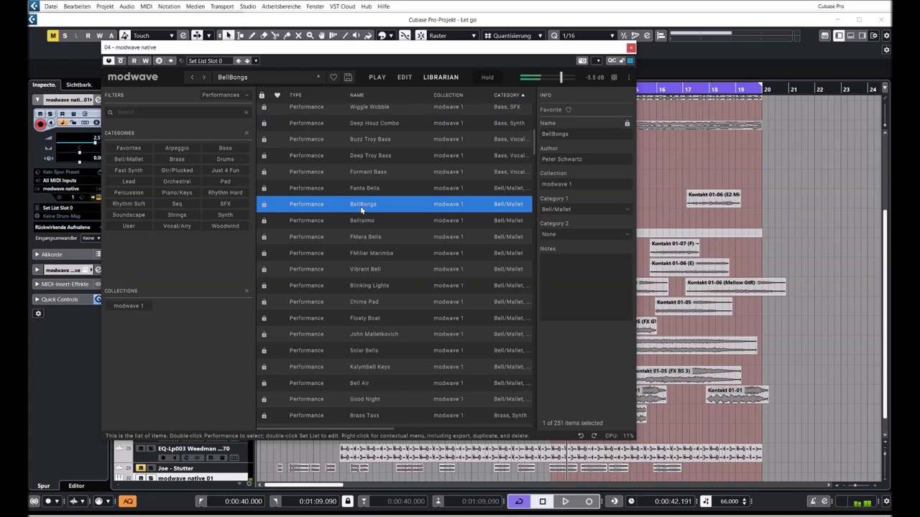
# - Play BellBongs over the project's looped section and raise the synthesizer's output level to -2.5 dB
pyautogui.press('space')
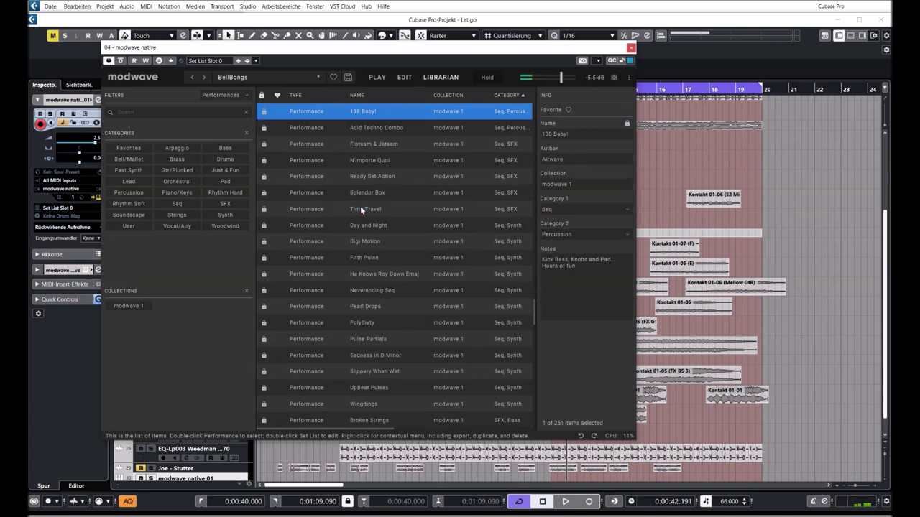
pyautogui.moveTo(491, 49); pyautogui.dragTo(489, 55)
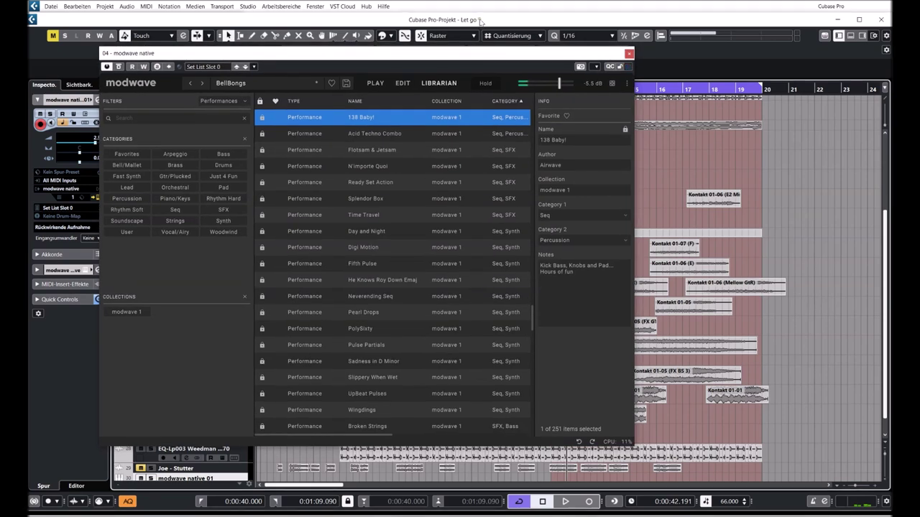
pyautogui.press('space')
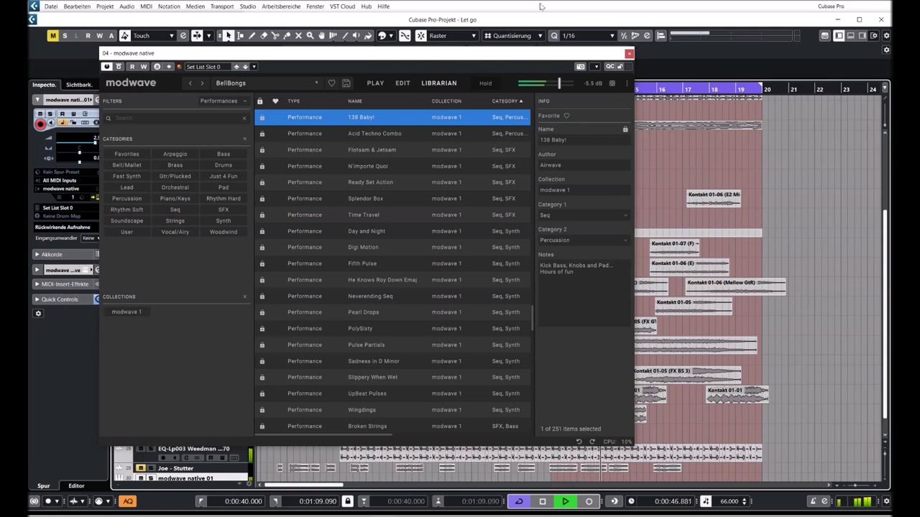
pyautogui.moveTo(558, 85); pyautogui.dragTo(560, 87)
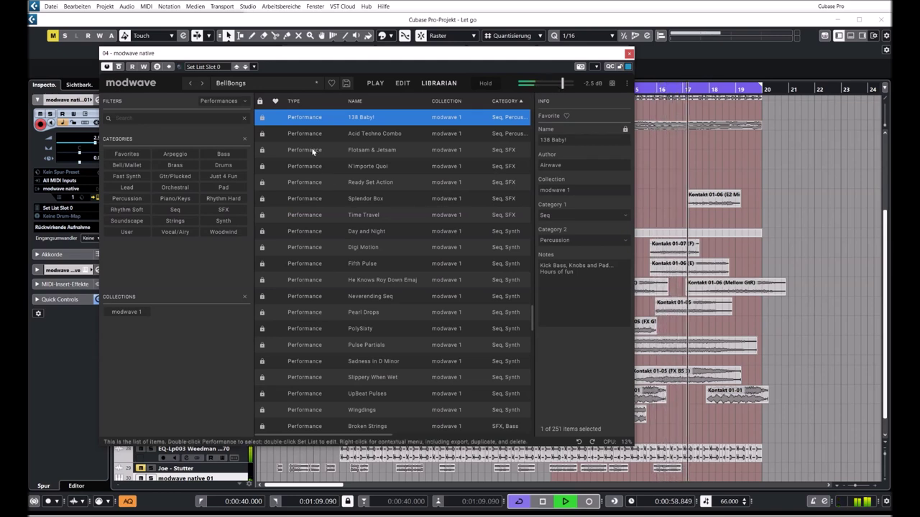
# - Return to the bell performances in the Librarian list, load Fanta Bells and stop the project playback
pyautogui.scroll(1, 379, 145)
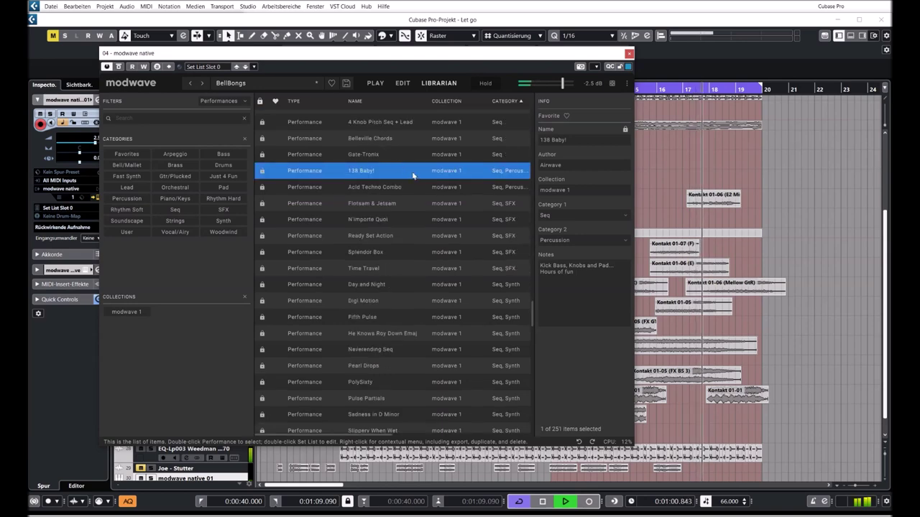
pyautogui.scroll(2, 416, 188)
pyautogui.scroll(5, 415, 198)
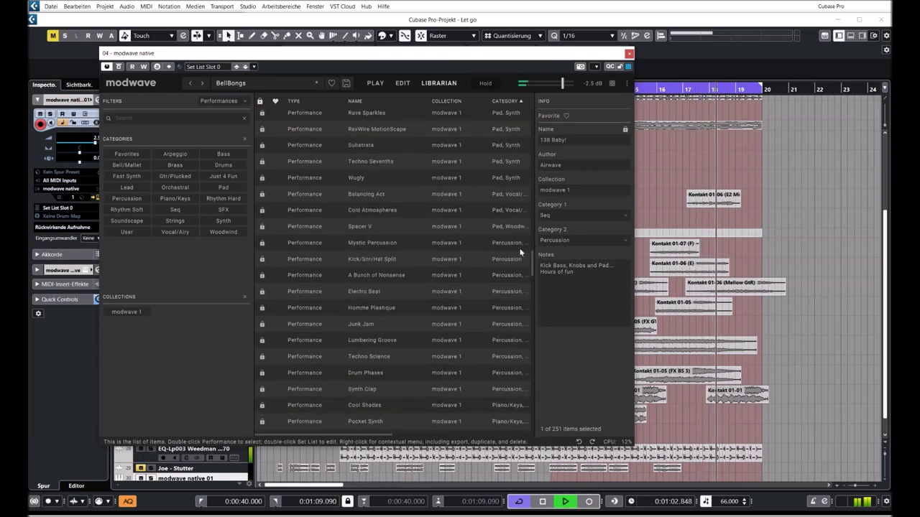
pyautogui.moveTo(534, 227); pyautogui.dragTo(533, 140)
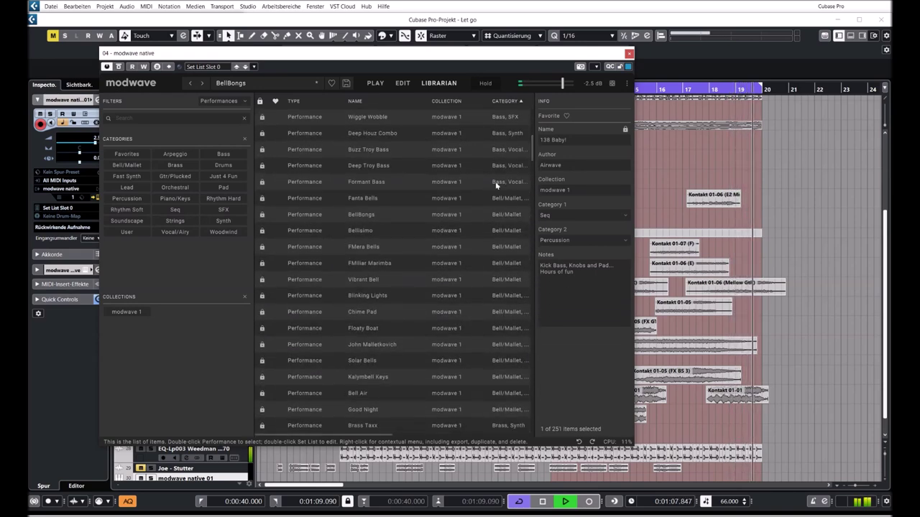
pyautogui.doubleClick(364, 199)
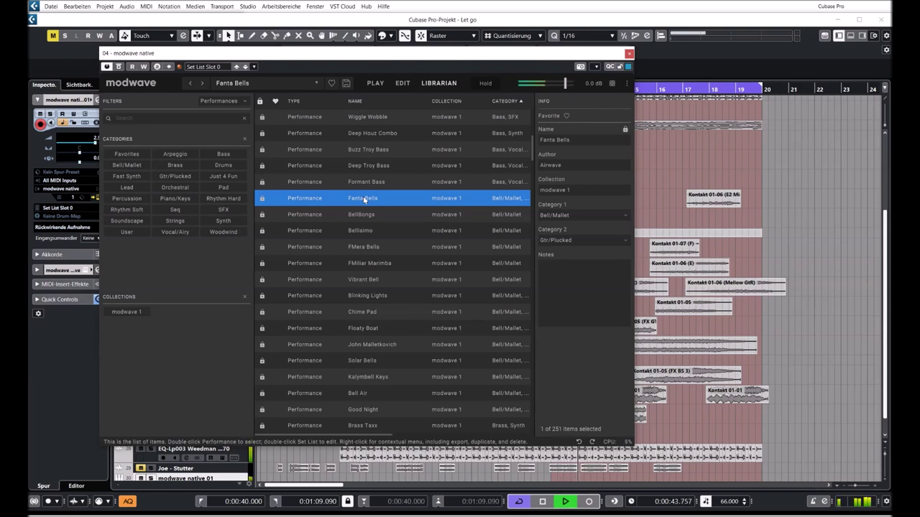
pyautogui.click(543, 501)
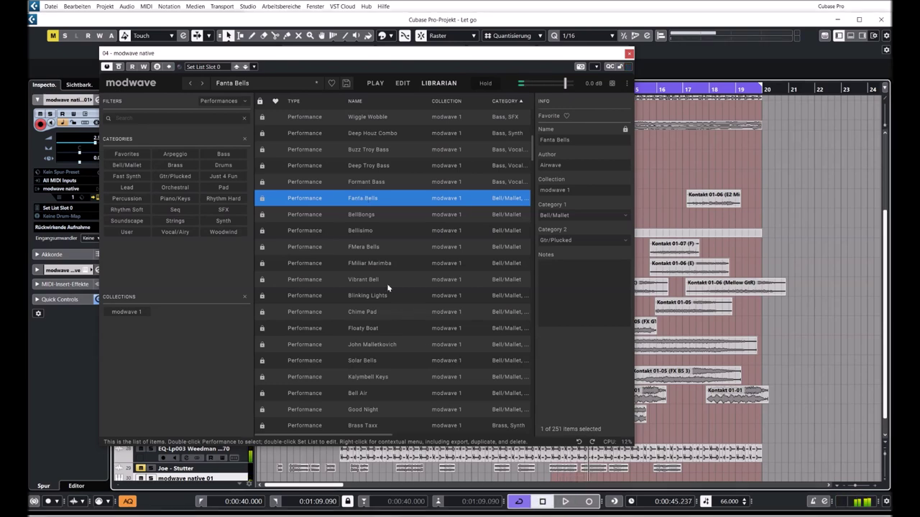
# - Load the performances BellBongs, Bellisimo, FMera Bells, FMiliar Marimba and Vibrant Bell one after another
pyautogui.click(361, 215)
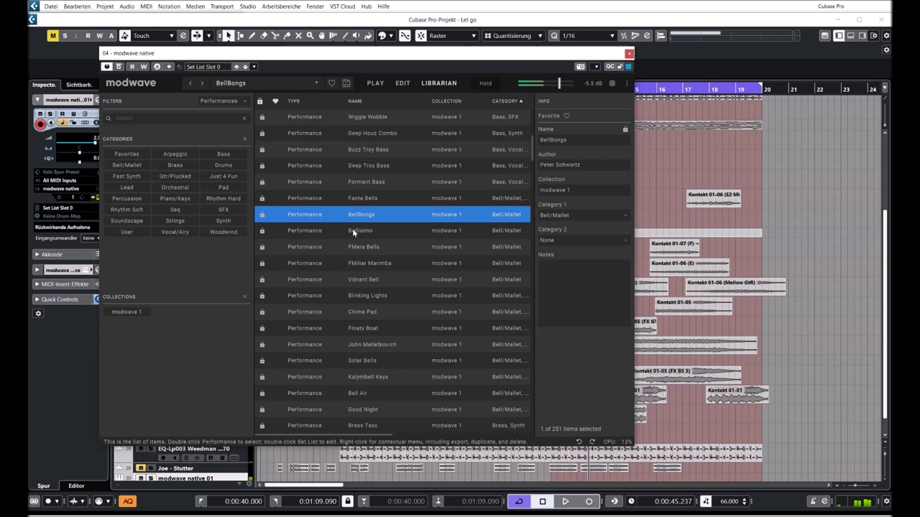
pyautogui.click(353, 231)
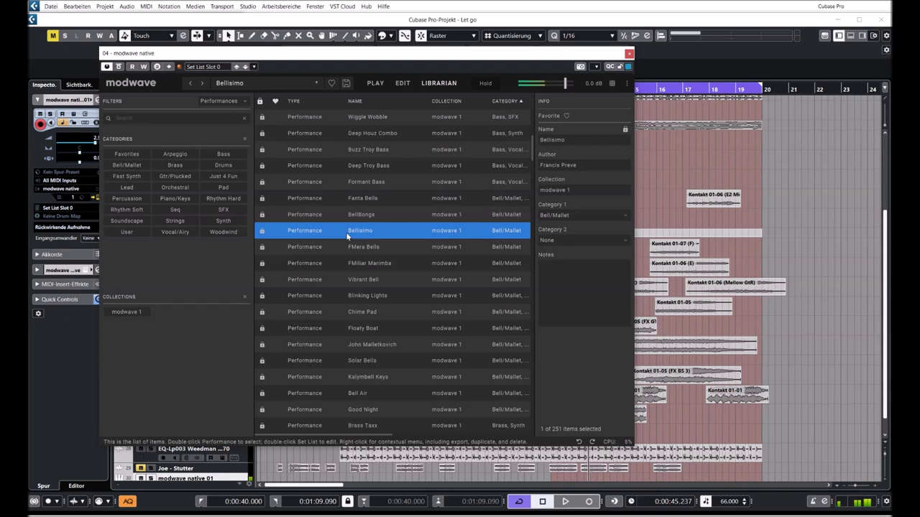
pyautogui.click(345, 247)
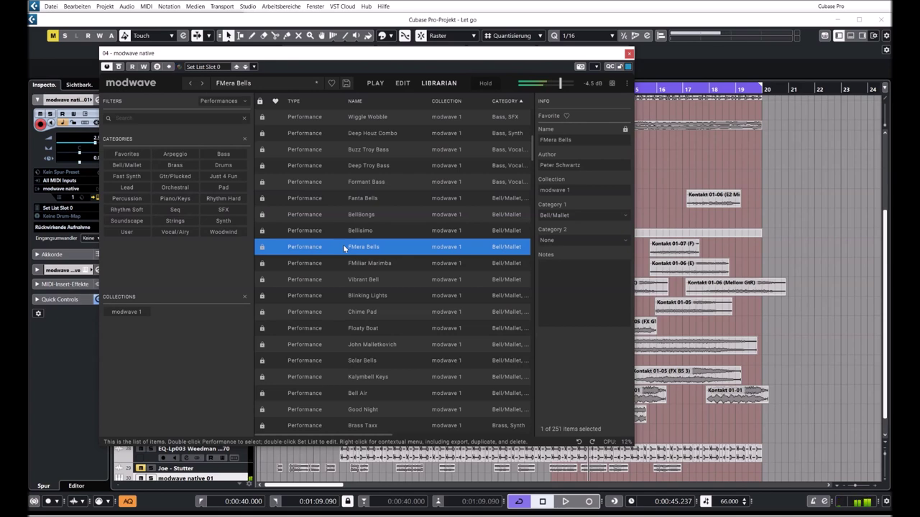
pyautogui.click(342, 262)
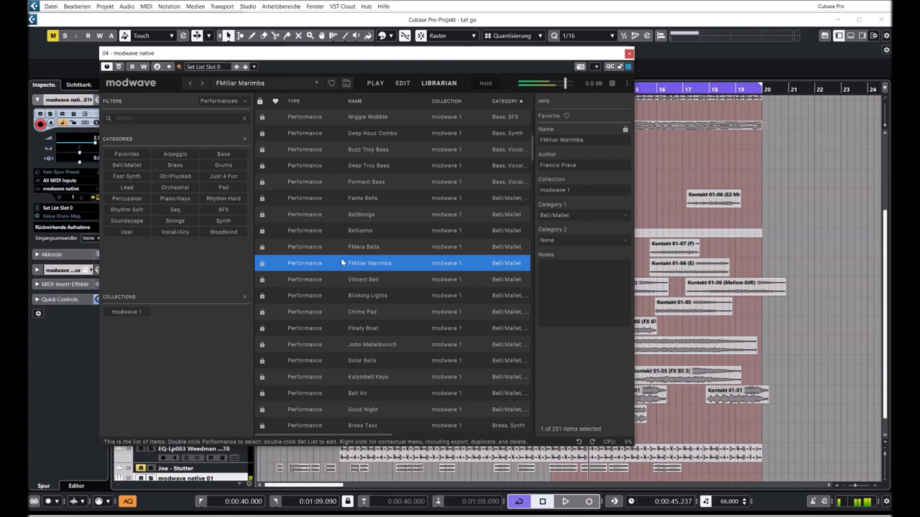
pyautogui.click(340, 281)
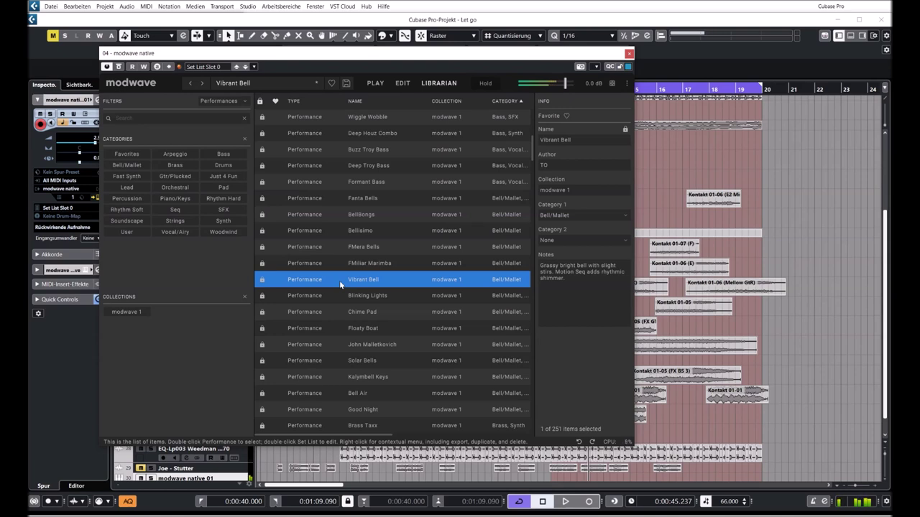
# - Load the performances Blinking Lights, Chime Pad, Floaty Boat and John Malletkovich one after another
pyautogui.click(324, 295)
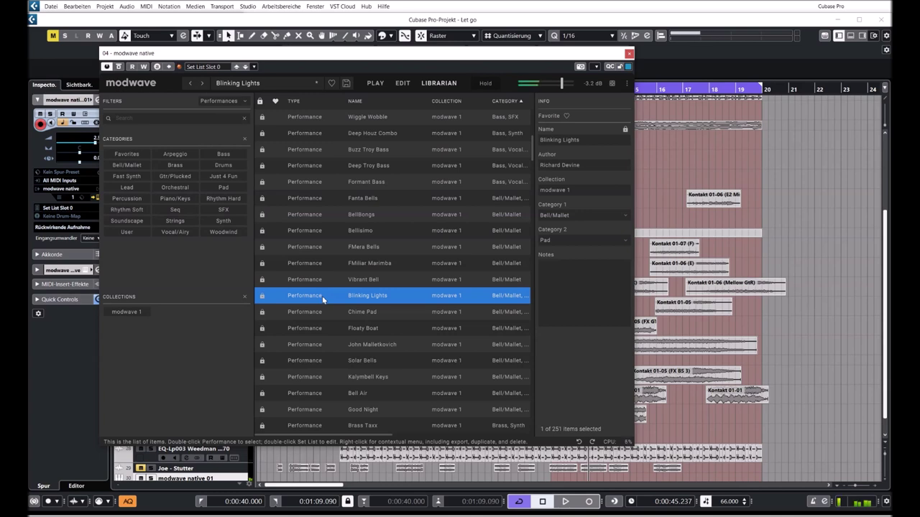
pyautogui.click(317, 313)
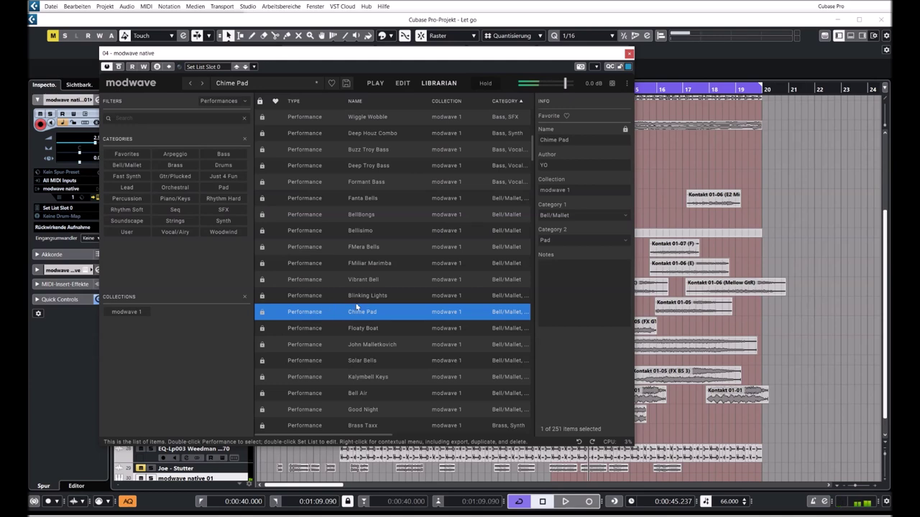
pyautogui.click(320, 331)
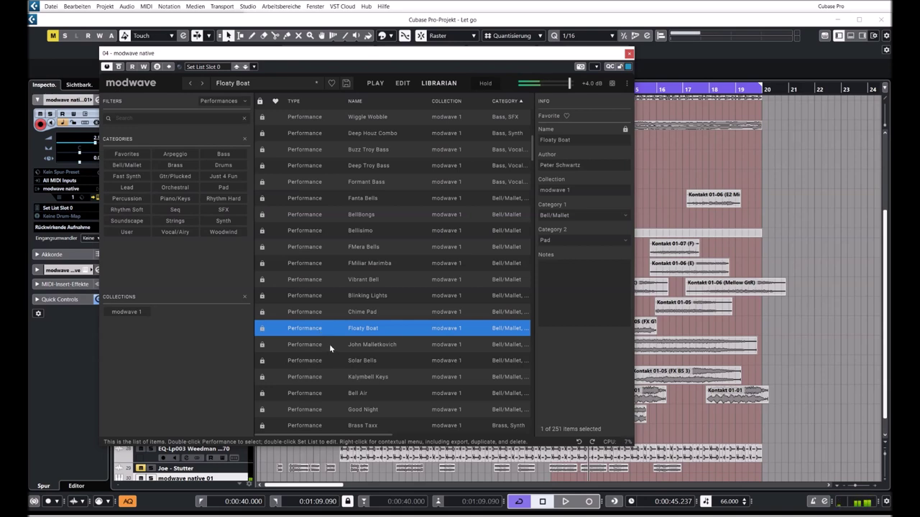
pyautogui.click(329, 344)
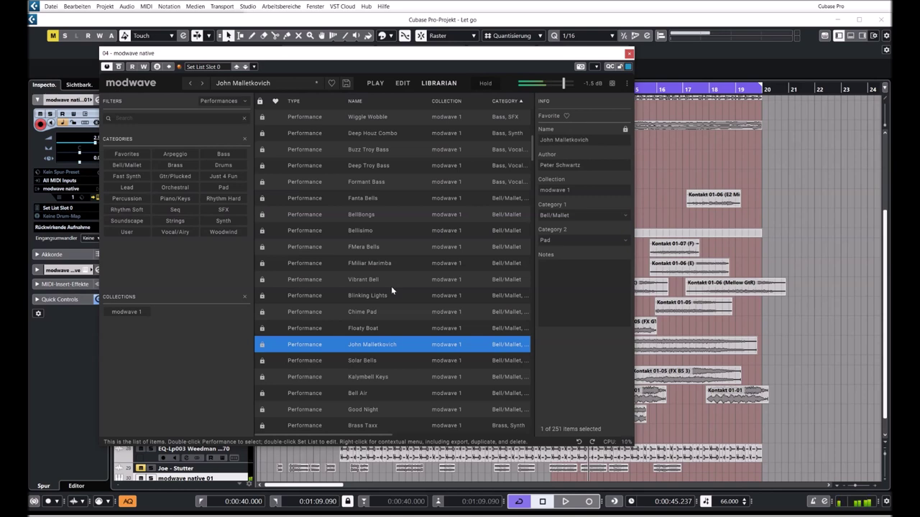
# - Audition John Malletkovich over the project's looped section, trying an output level of +1.8 dB and settling on -1.4 dB
pyautogui.click(566, 502)
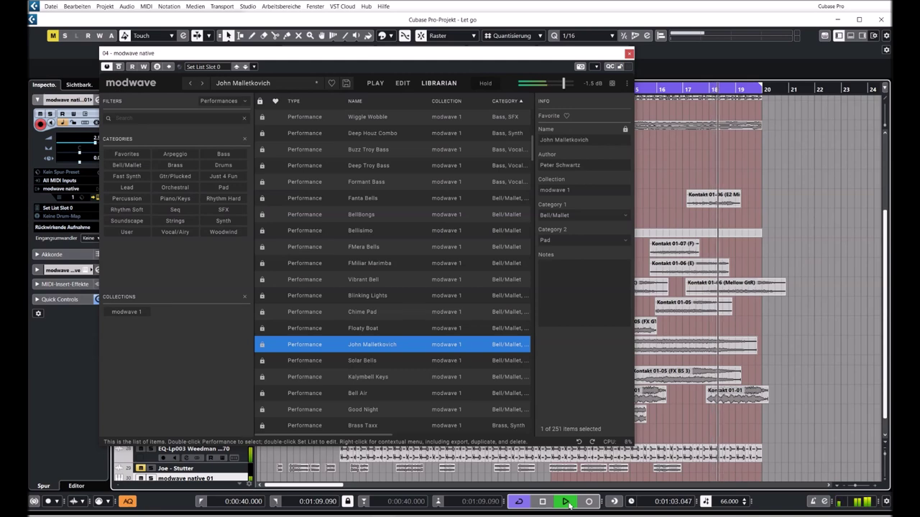
pyautogui.moveTo(563, 84); pyautogui.dragTo(565, 85)
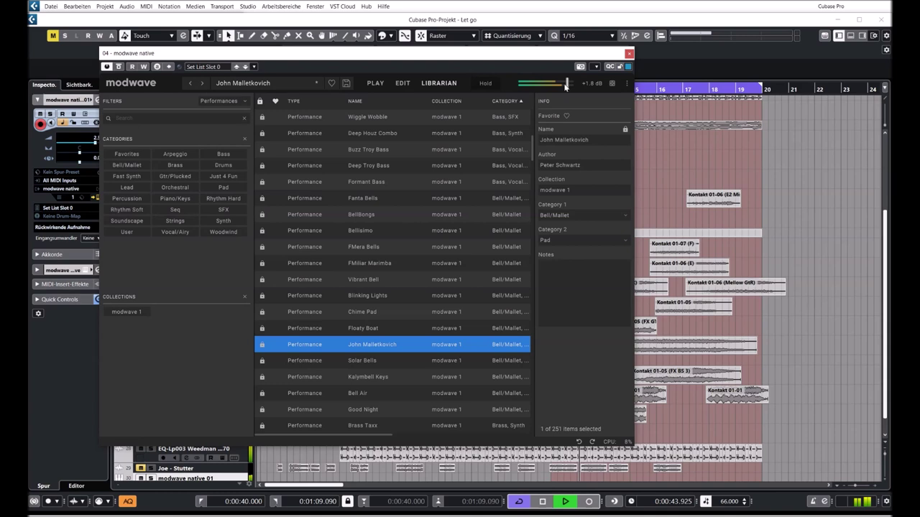
pyautogui.press('space')
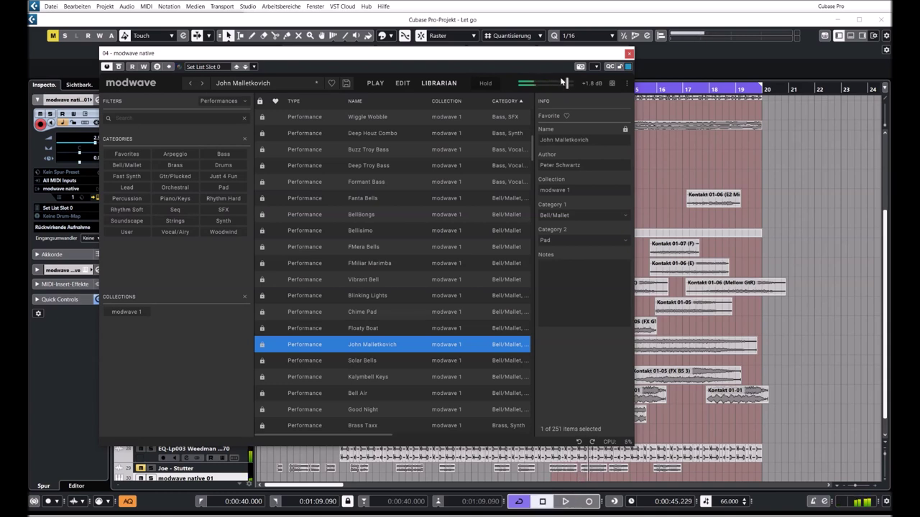
pyautogui.scroll(1, 564, 87)
# - Load Solar Bells, followed by the brass performances Brass Taxx, Electricity Brass and Gentle Horns
pyautogui.click(316, 363)
pyautogui.doubleClick(316, 364)
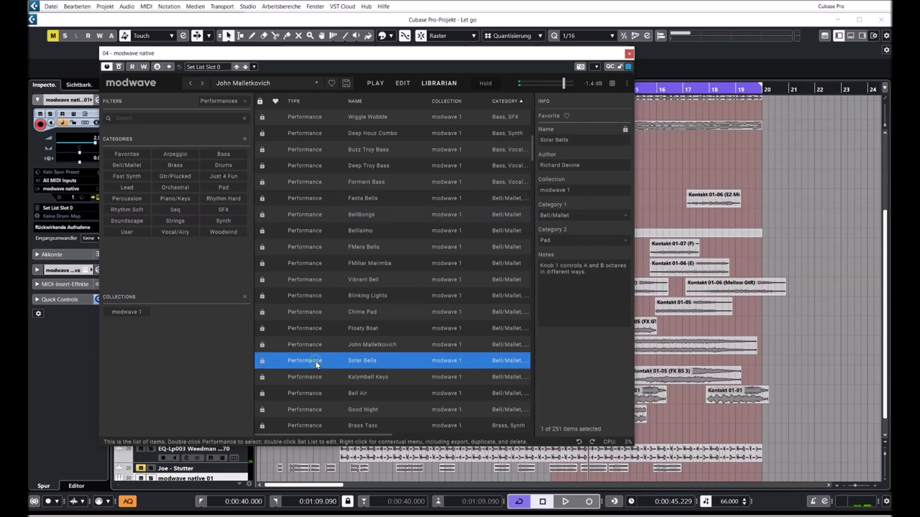
pyautogui.scroll(-3, 327, 323)
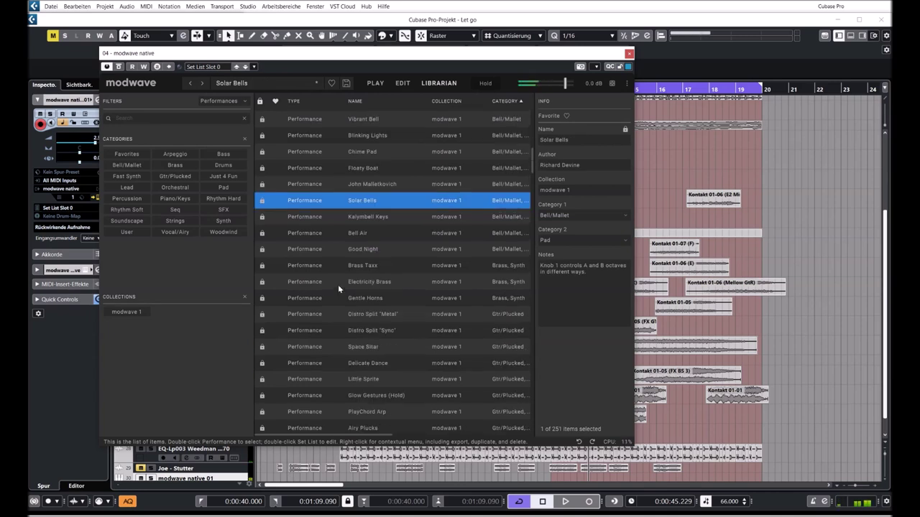
pyautogui.scroll(-1, 328, 248)
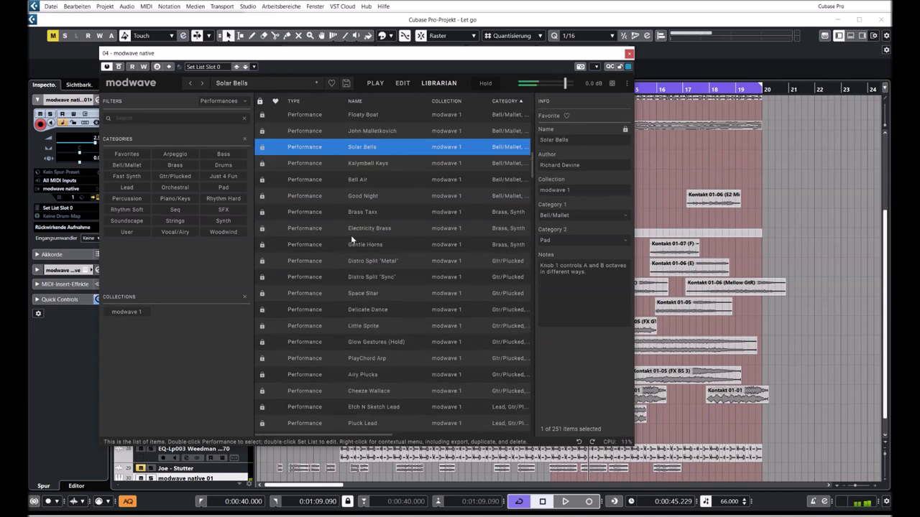
pyautogui.doubleClick(307, 212)
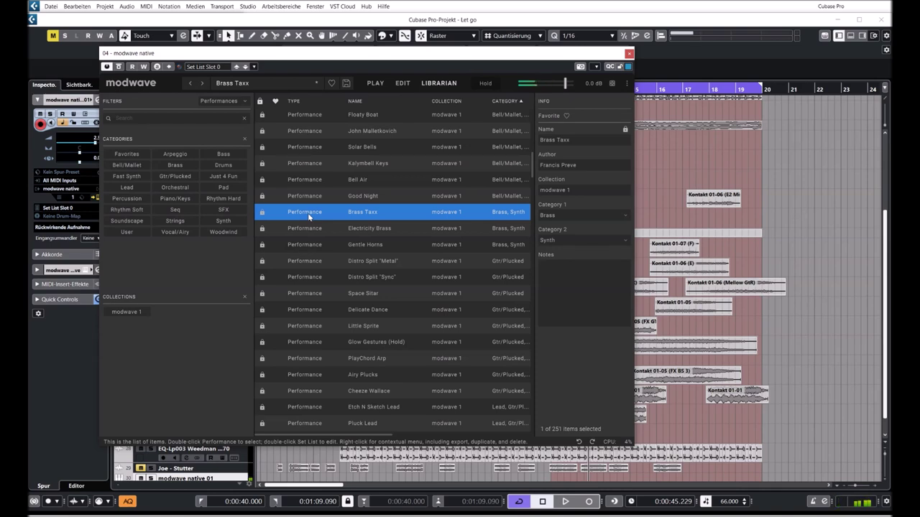
pyautogui.doubleClick(328, 229)
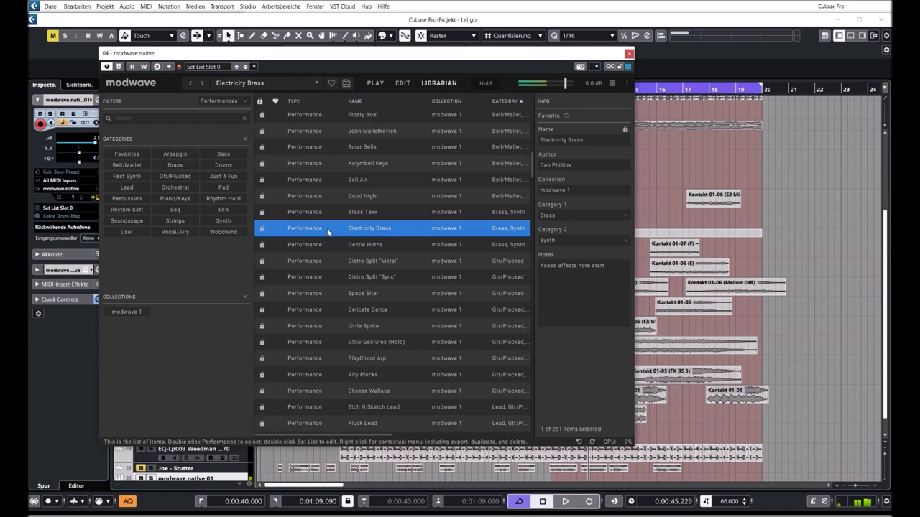
pyautogui.click(347, 242)
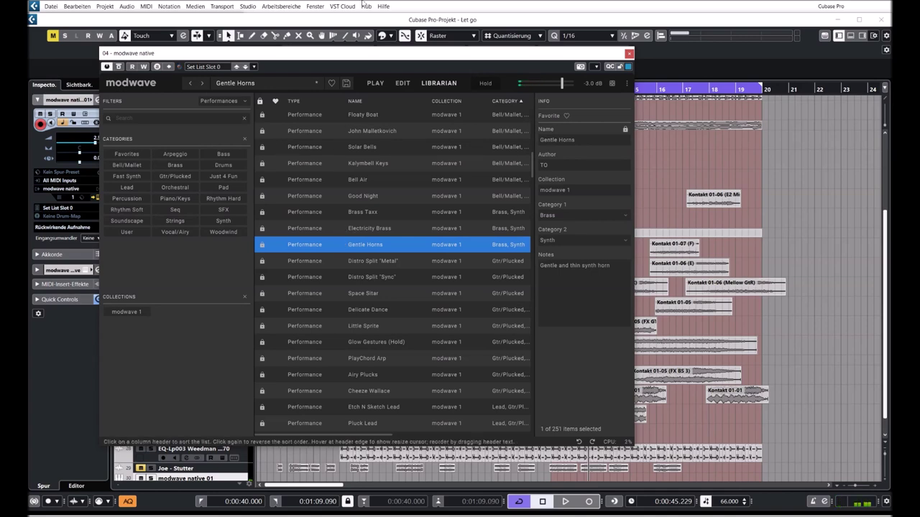
# - Load the plucked performances Distro Split "Metal", Distro Split "Sync", Space Sitar and Delicate Dance in turn
pyautogui.click(352, 263)
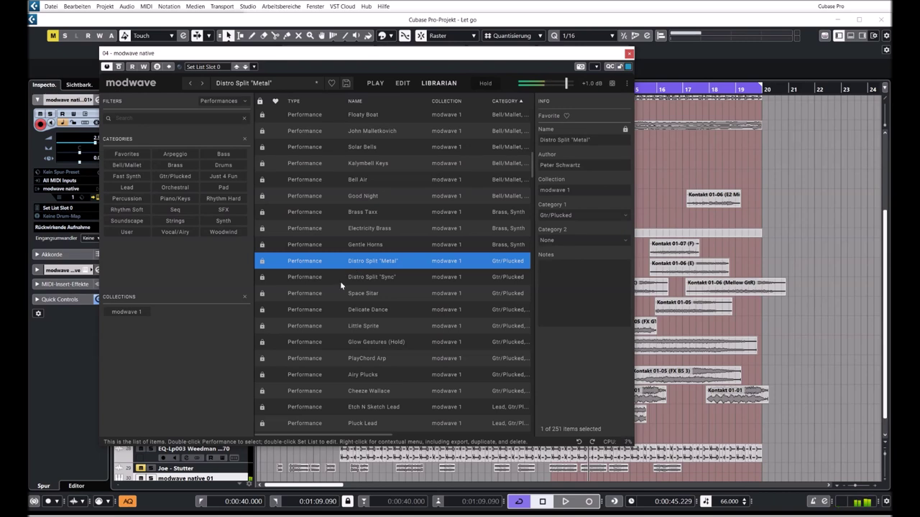
pyautogui.doubleClick(351, 278)
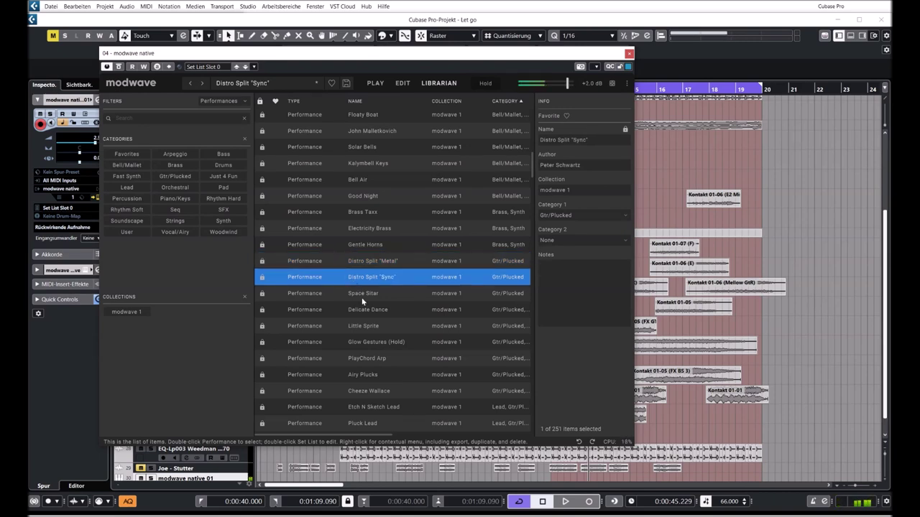
pyautogui.doubleClick(353, 299)
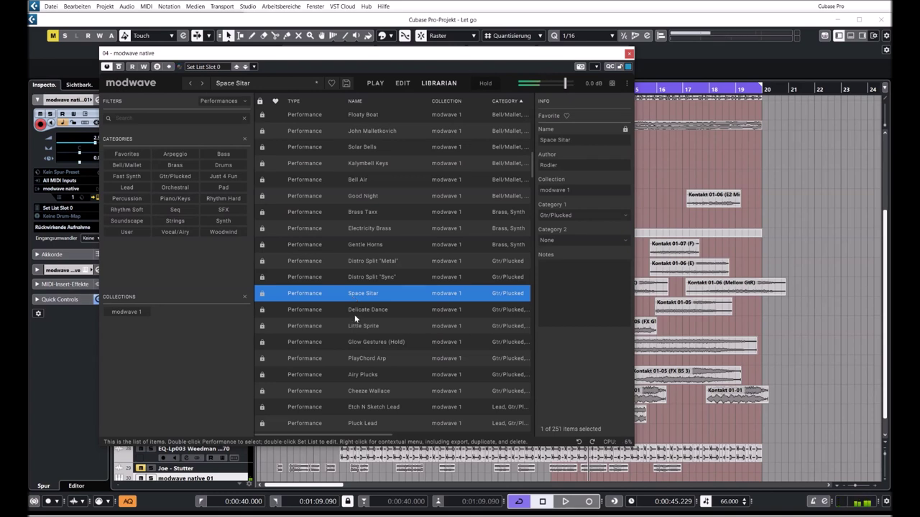
pyautogui.click(352, 310)
pyautogui.doubleClick(353, 312)
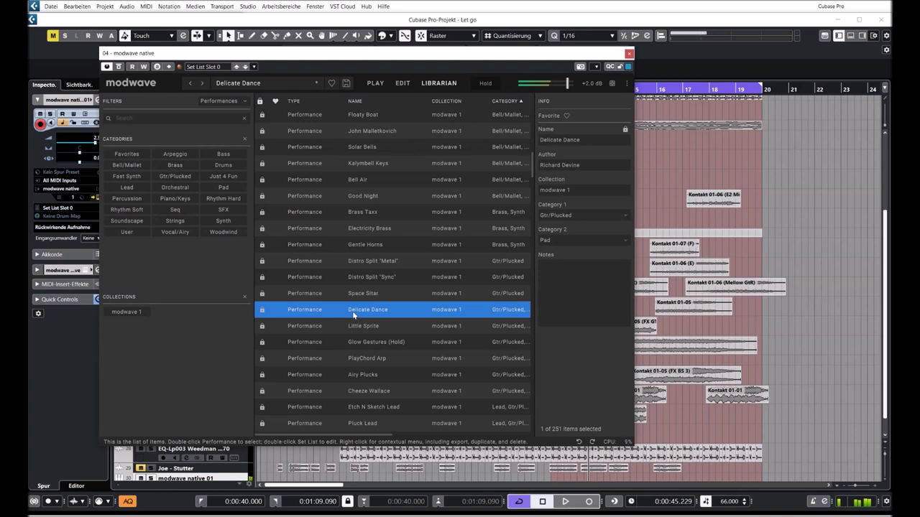
# - Load Little Sprite, play it over the project's looped section and raise the synthesizer's output level to +5.9 dB
pyautogui.scroll(-3, 370, 243)
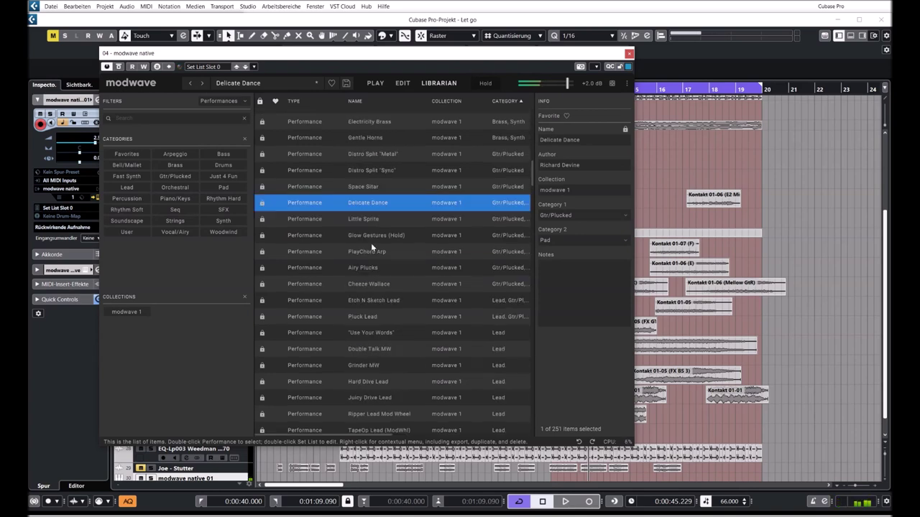
pyautogui.click(363, 224)
pyautogui.doubleClick(363, 224)
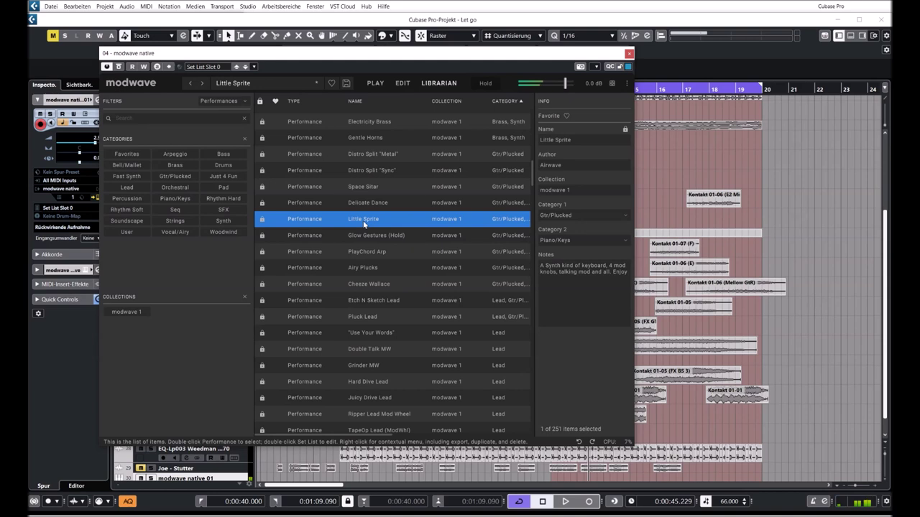
pyautogui.click(565, 502)
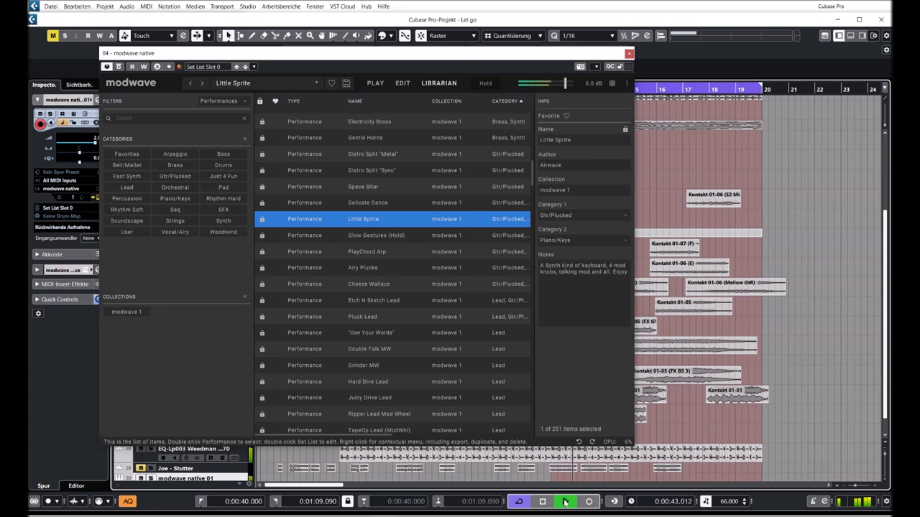
pyautogui.moveTo(565, 84); pyautogui.dragTo(570, 83)
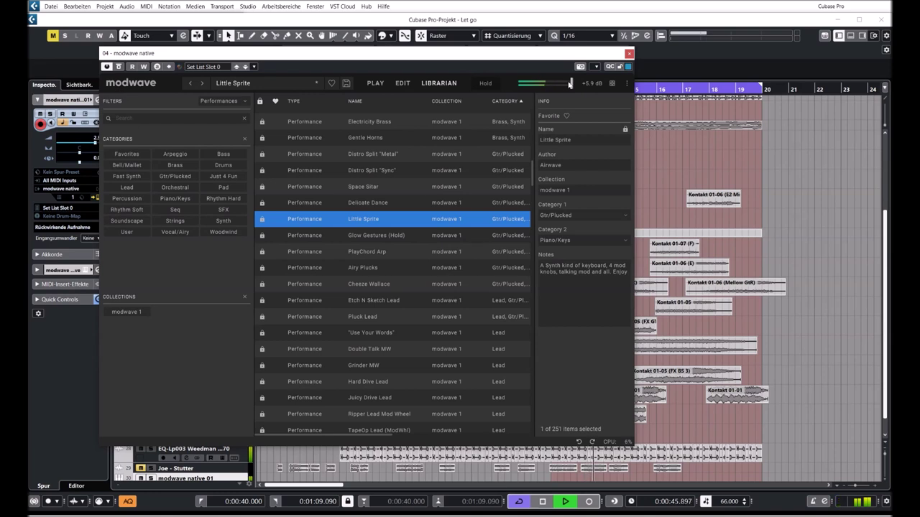
# - Load Glow Gestures (Hold), stop the project playback, and load PlayChord Arp and Airy Plucks
pyautogui.click(309, 237)
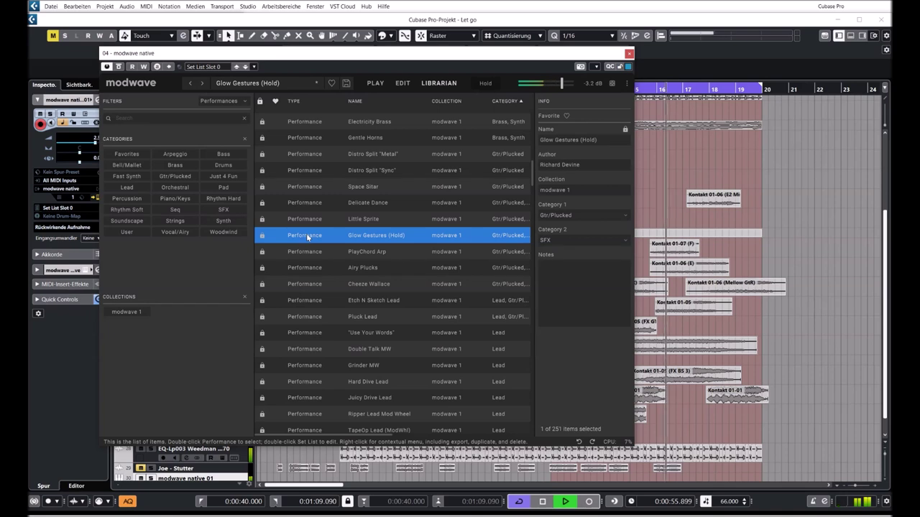
pyautogui.click(542, 502)
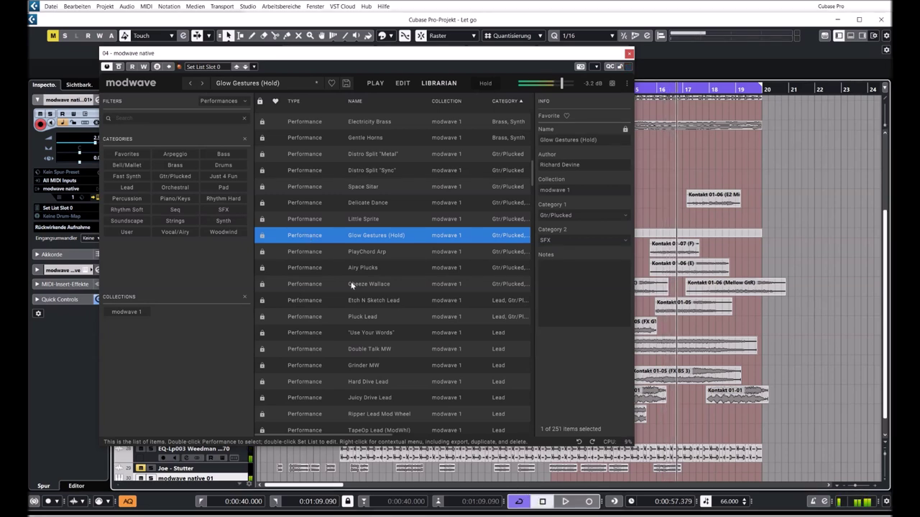
pyautogui.click(318, 253)
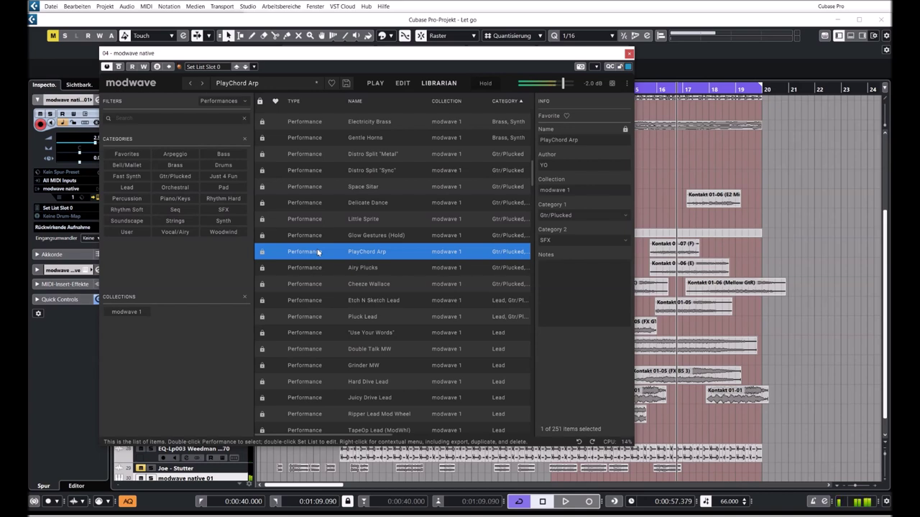
pyautogui.click(348, 272)
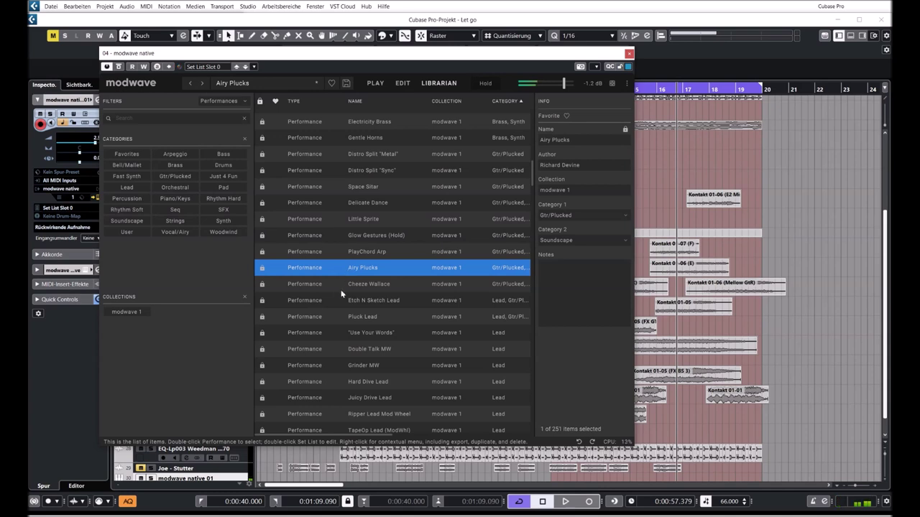
# - Load the performances Cheeze Wallace, Etch N Sketch Lead, Pluck Lead and "Use Your Words" in turn
pyautogui.click(344, 290)
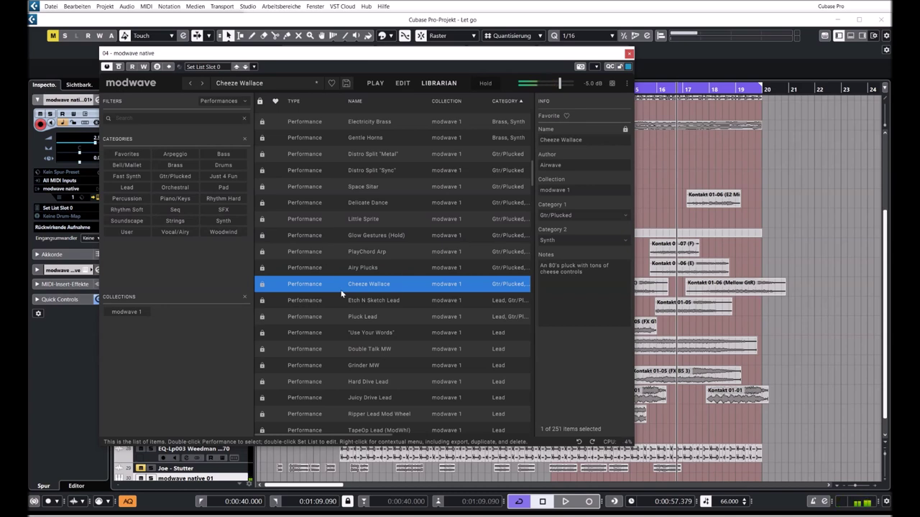
pyautogui.click(337, 302)
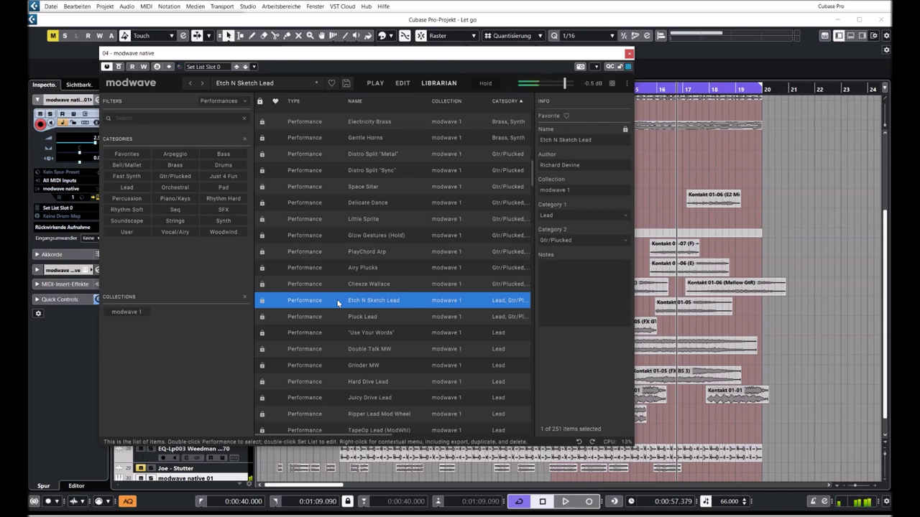
pyautogui.click(321, 318)
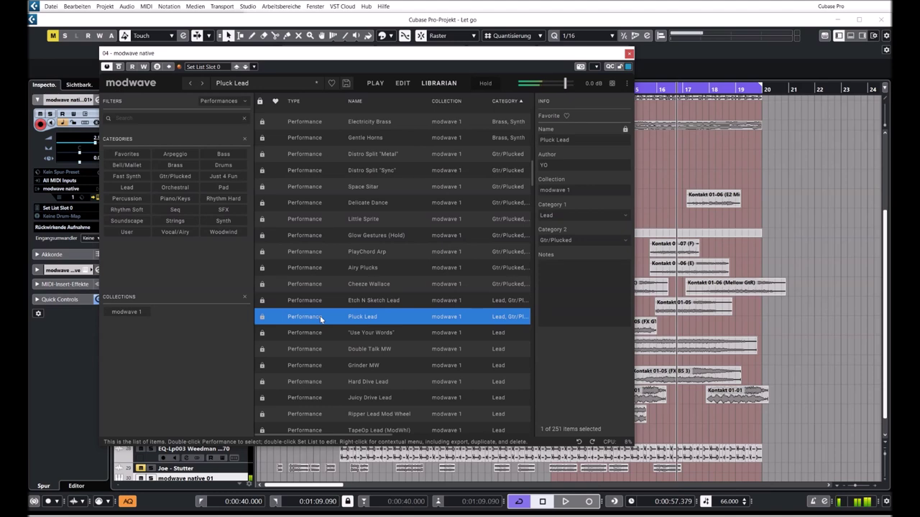
pyautogui.click(311, 333)
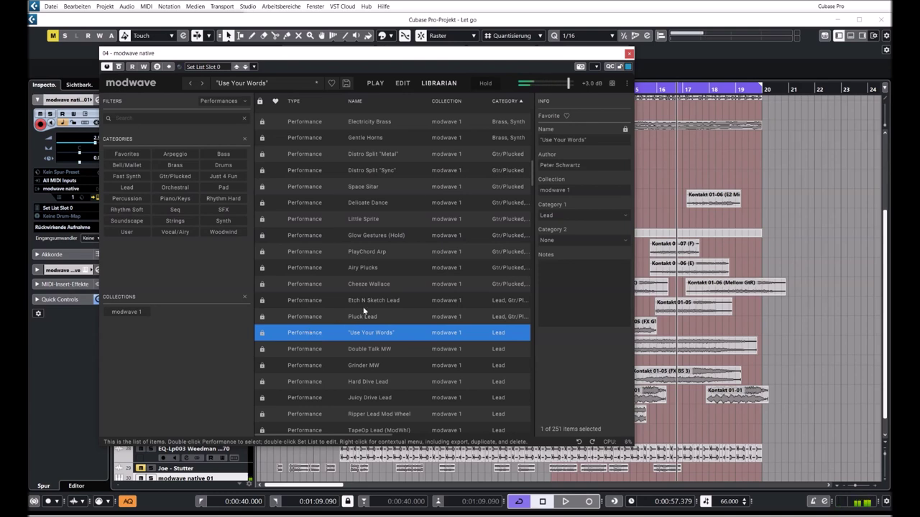
# - Load the lead performances Grinder MW, Hard Dive Lead and Juicy Drive Lead in turn
pyautogui.scroll(-3, 305, 287)
pyautogui.click(302, 206)
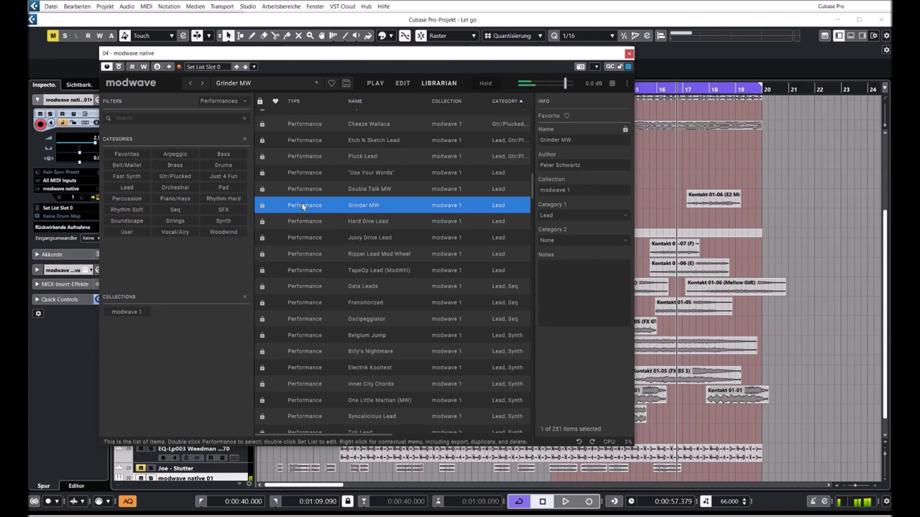
pyautogui.click(311, 223)
pyautogui.doubleClick(311, 224)
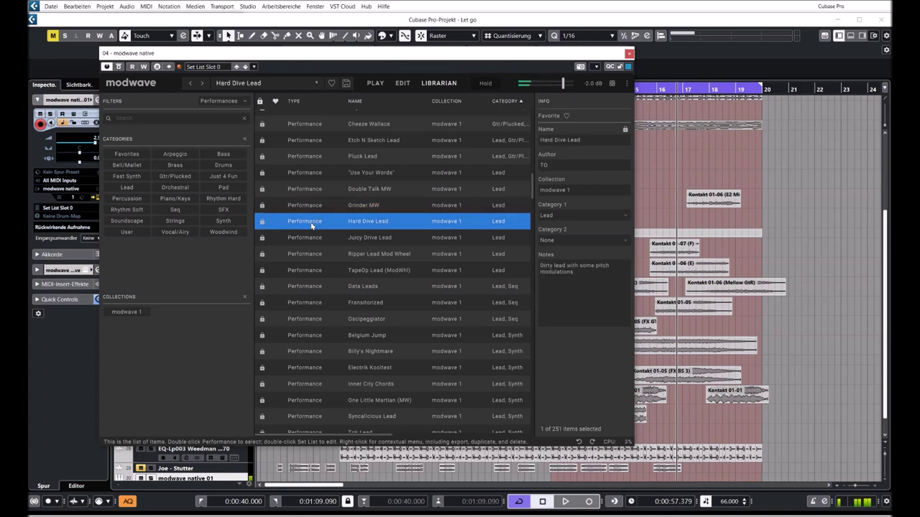
pyautogui.click(311, 244)
pyautogui.doubleClick(309, 245)
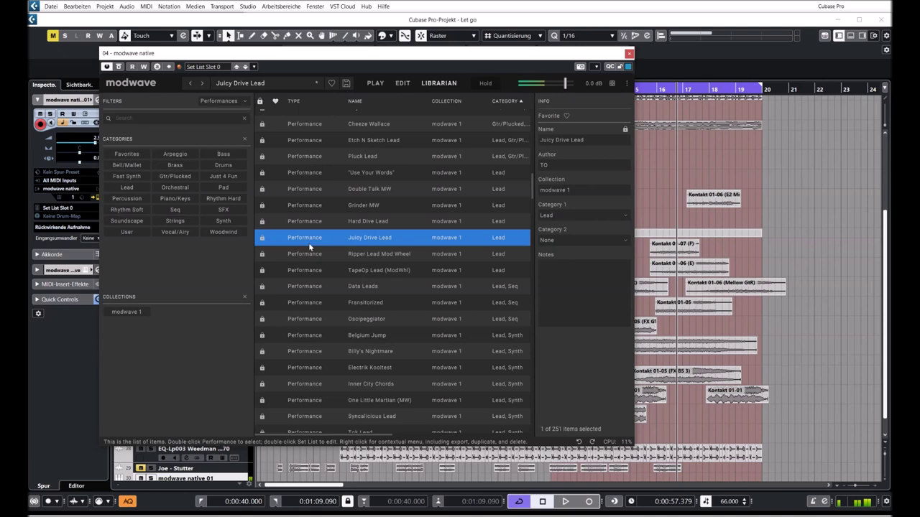
# - Load the lead performances Ripper Lead Mod Wheel and TapeOp Lead (ModWhl)
pyautogui.doubleClick(304, 256)
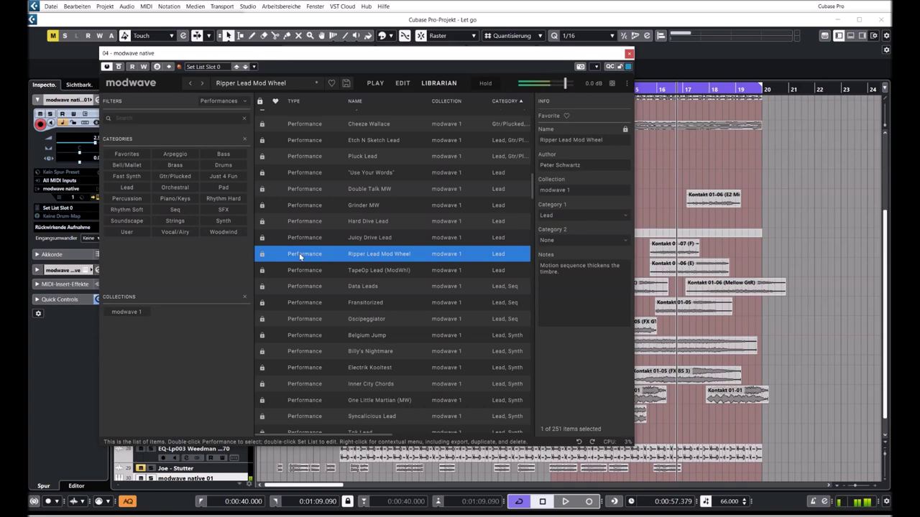
pyautogui.click(304, 271)
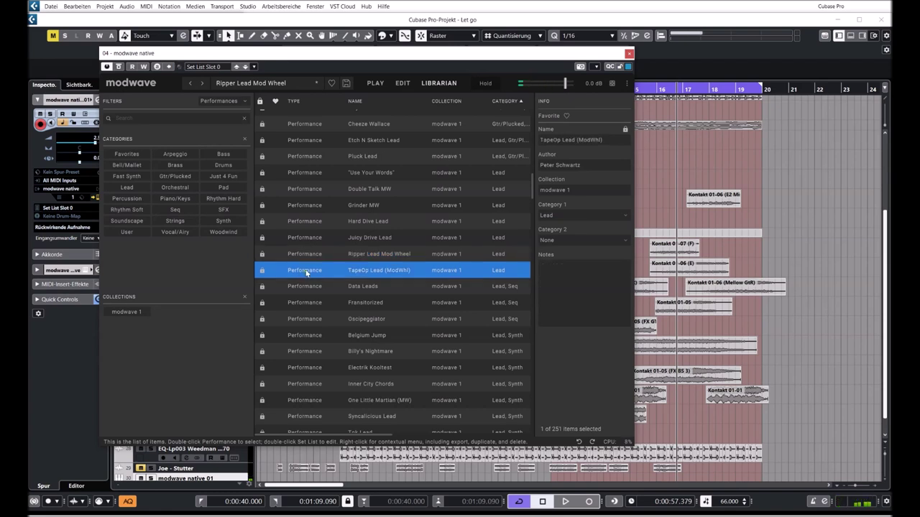
pyautogui.doubleClick(305, 272)
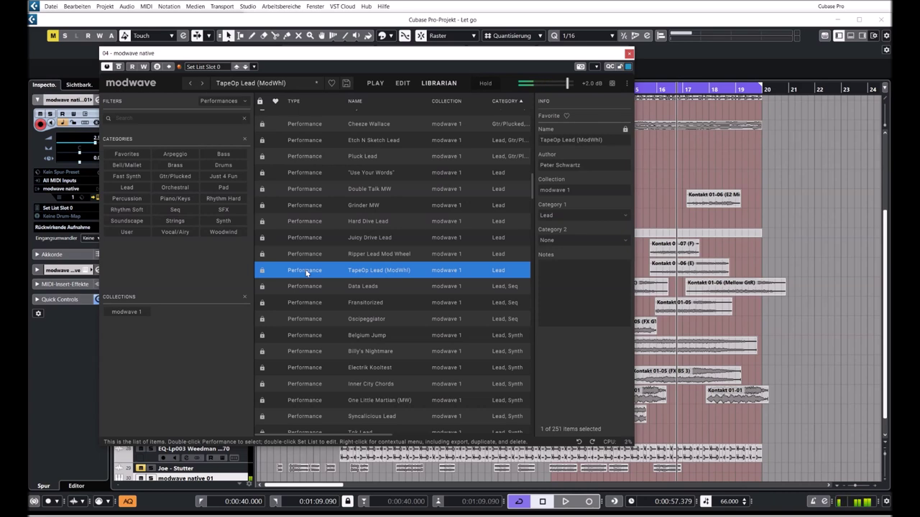
# - Load the sequenced lead performances Data Leads, Fransitorized and Oscipeggiator in turn
pyautogui.click(307, 289)
pyautogui.doubleClick(307, 288)
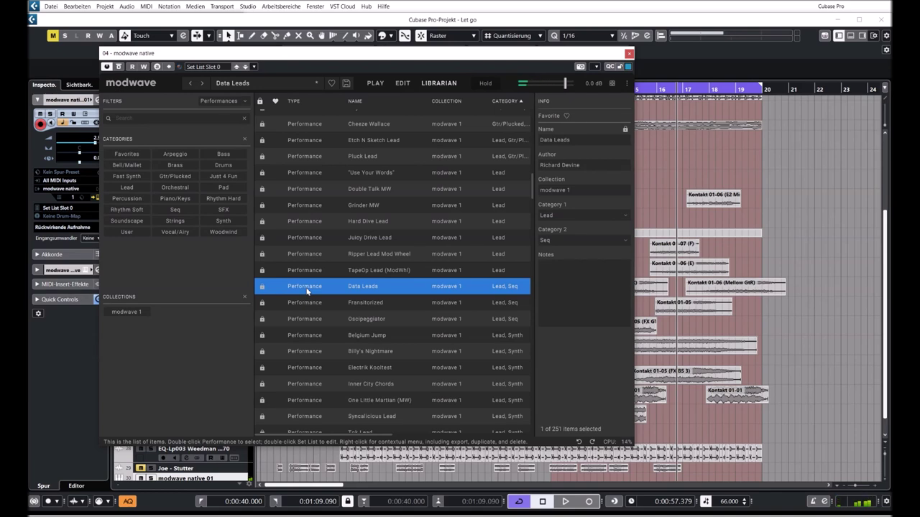
pyautogui.doubleClick(307, 304)
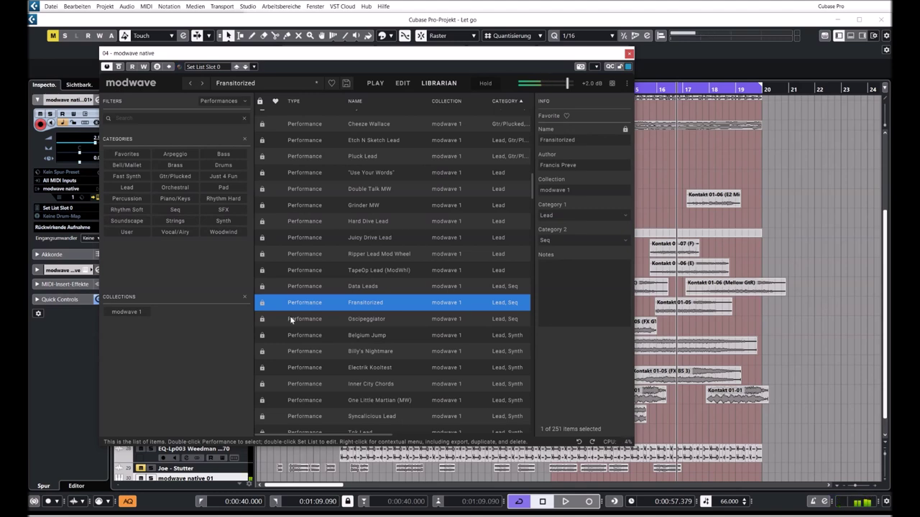
pyautogui.doubleClick(300, 320)
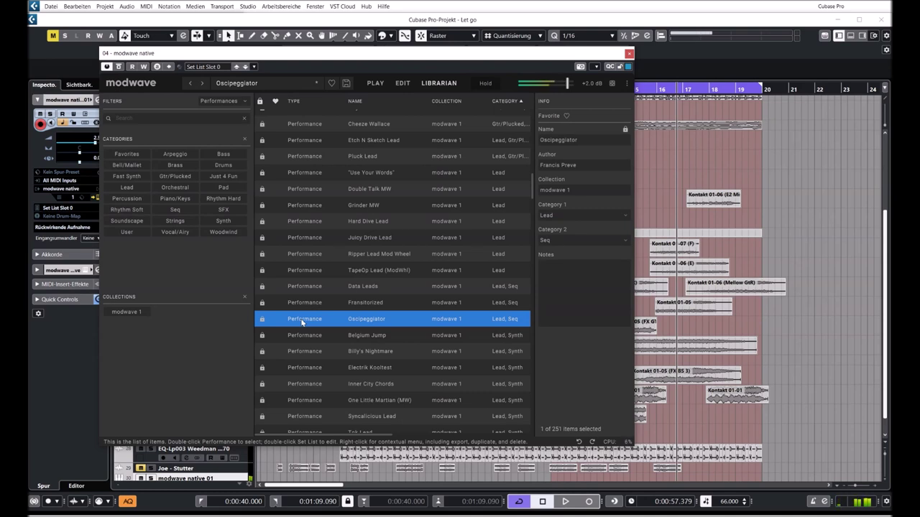
# - Load the synth lead performances Belgium Jump and Inner City Chords
pyautogui.click(309, 335)
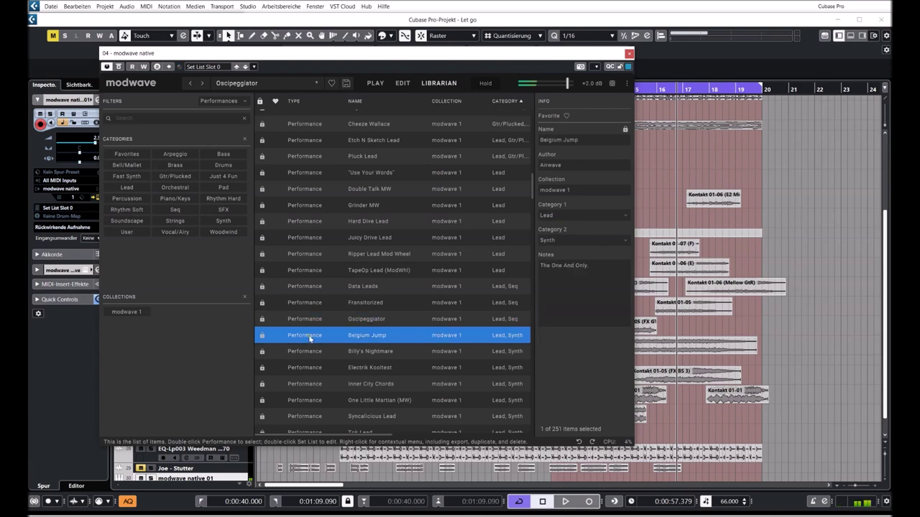
pyautogui.scroll(-3, 359, 268)
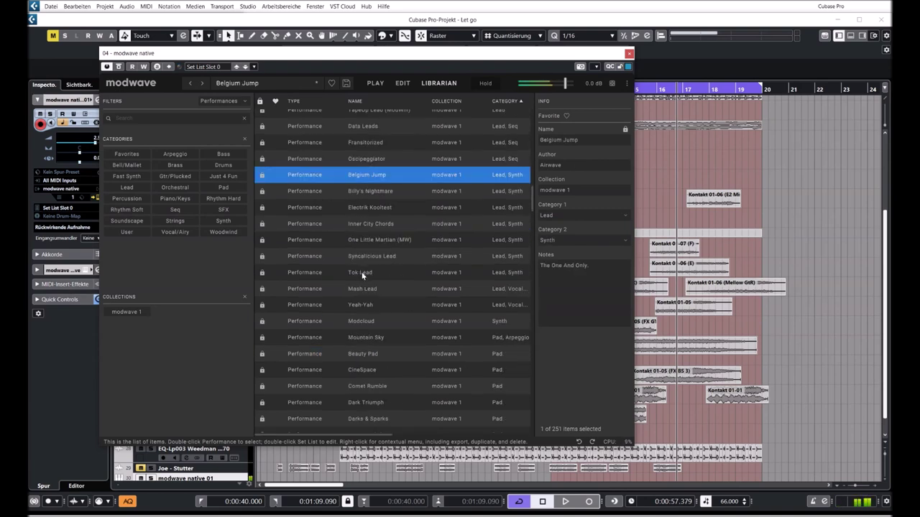
pyautogui.click(357, 225)
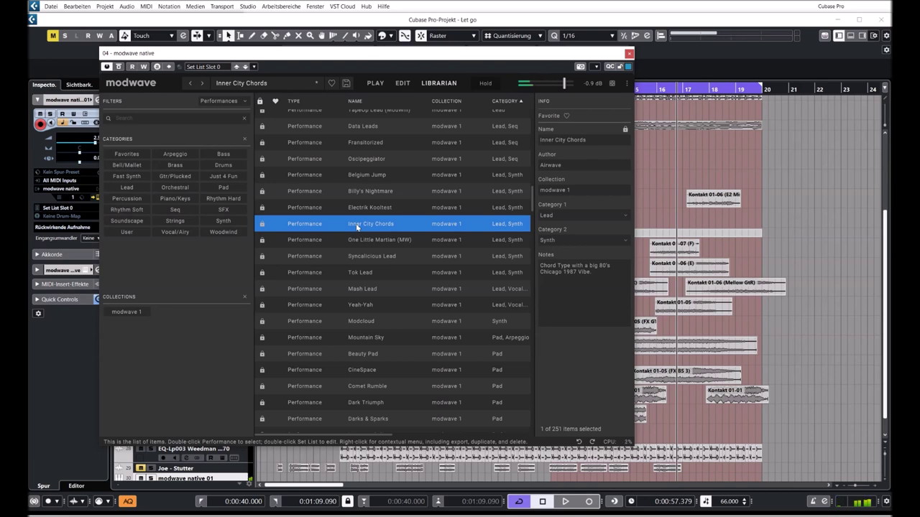
# - Load the pad performances Beauty Pad, Comet Rumble and Darks & Sparks in turn
pyautogui.scroll(-1, 362, 227)
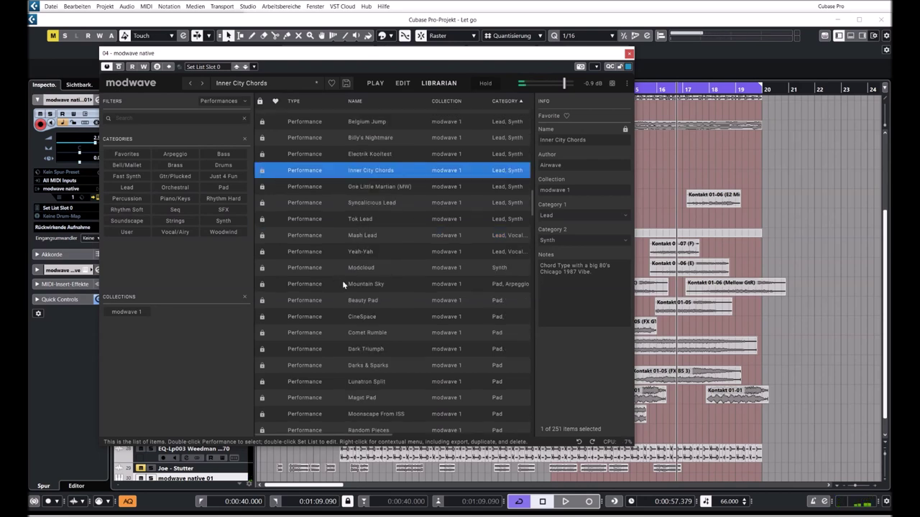
pyautogui.click(306, 300)
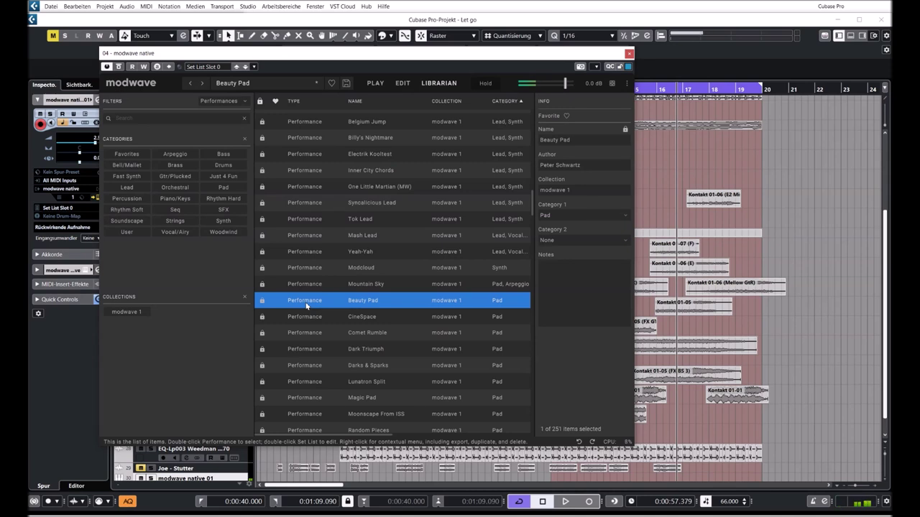
pyautogui.scroll(-2, 322, 304)
pyautogui.click(312, 226)
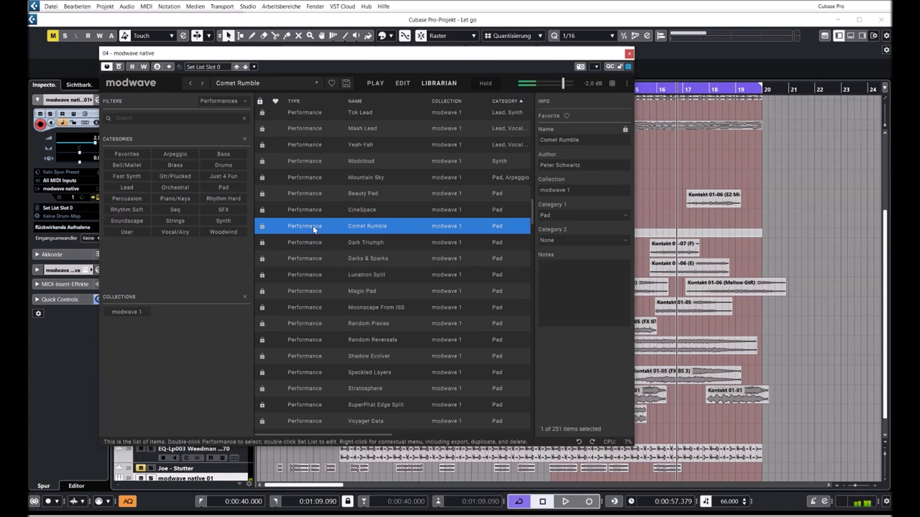
pyautogui.doubleClick(306, 259)
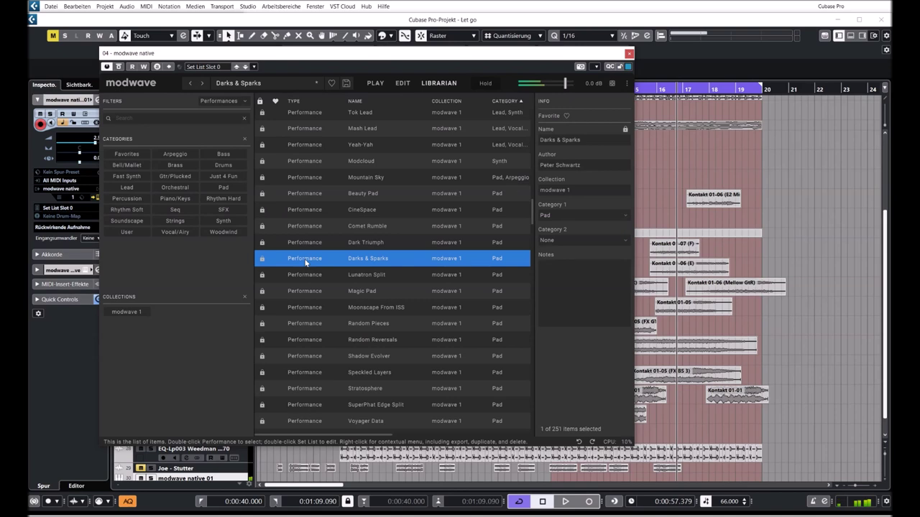
# - Load the pad performances Lunatron Split and Moonscape From ISS
pyautogui.rightClick(305, 263)
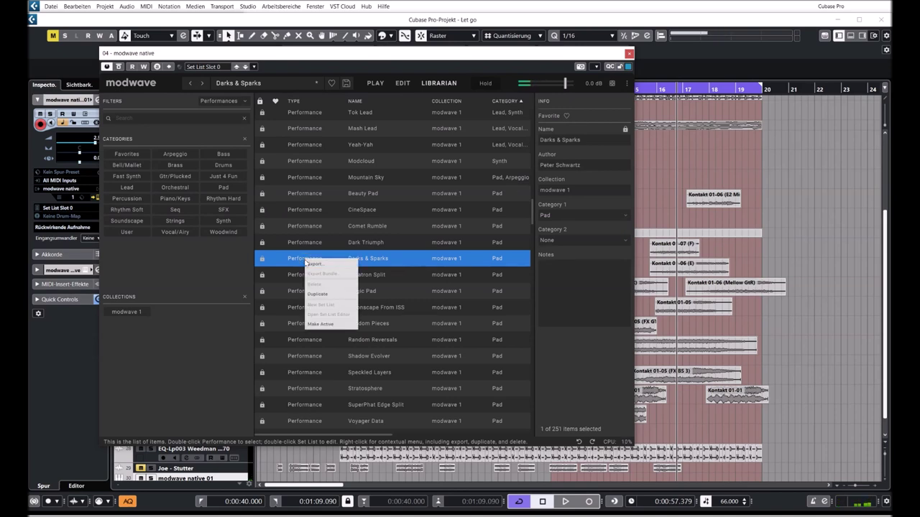
pyautogui.click(292, 274)
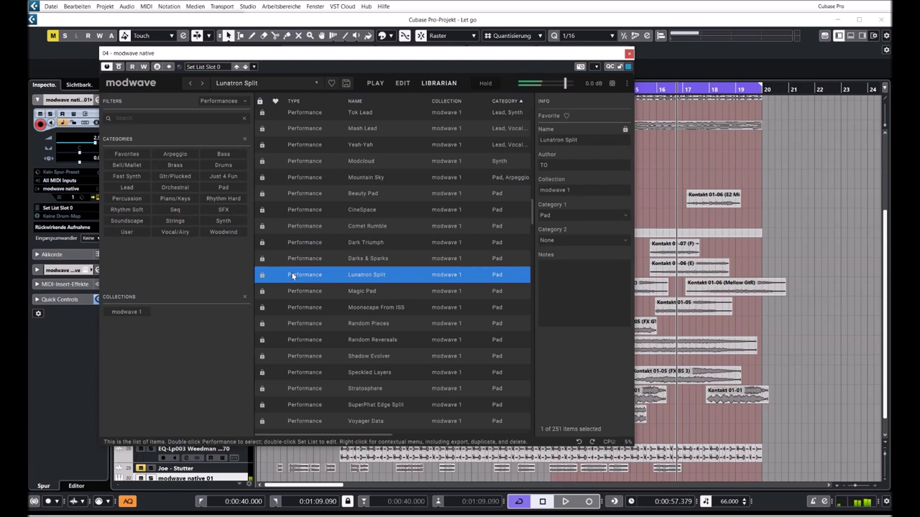
pyautogui.click(322, 309)
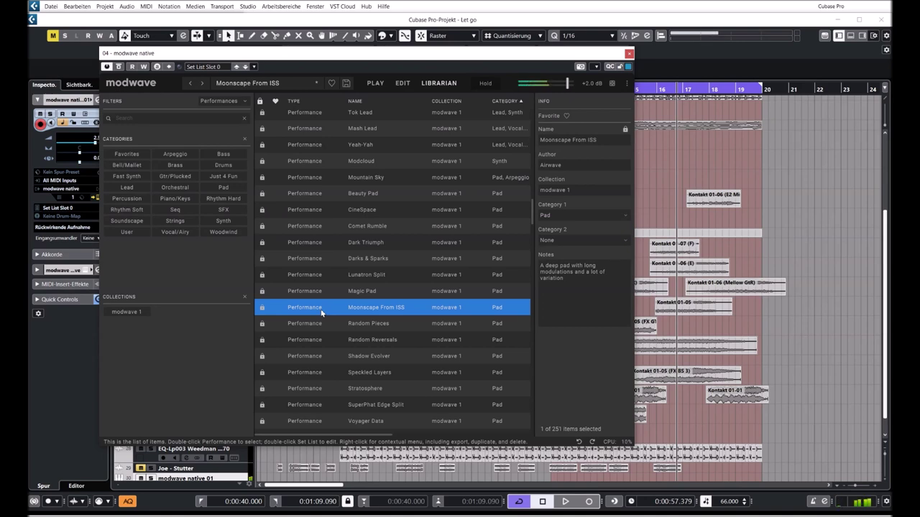
# - Load the pad performances Speckled Layers, SuperPhat Edge Split and Worldscape Pad in turn
pyautogui.scroll(-3, 347, 284)
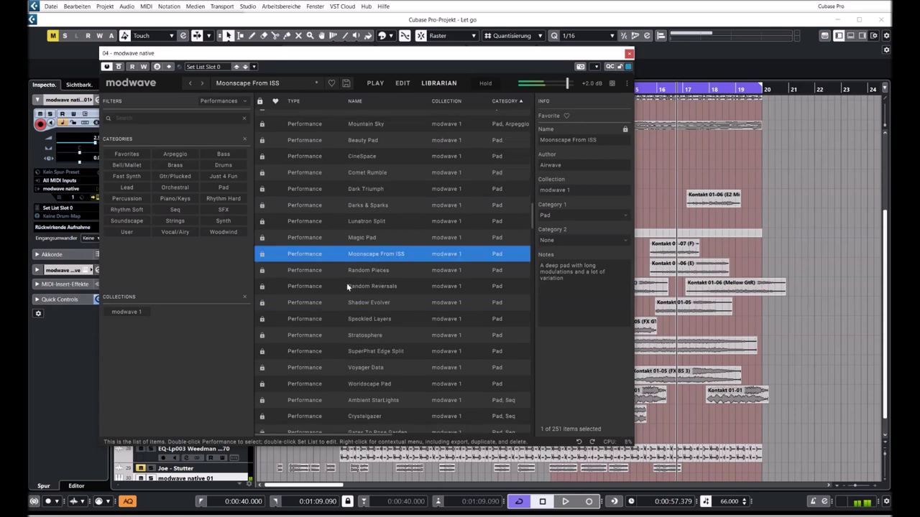
pyautogui.click(304, 218)
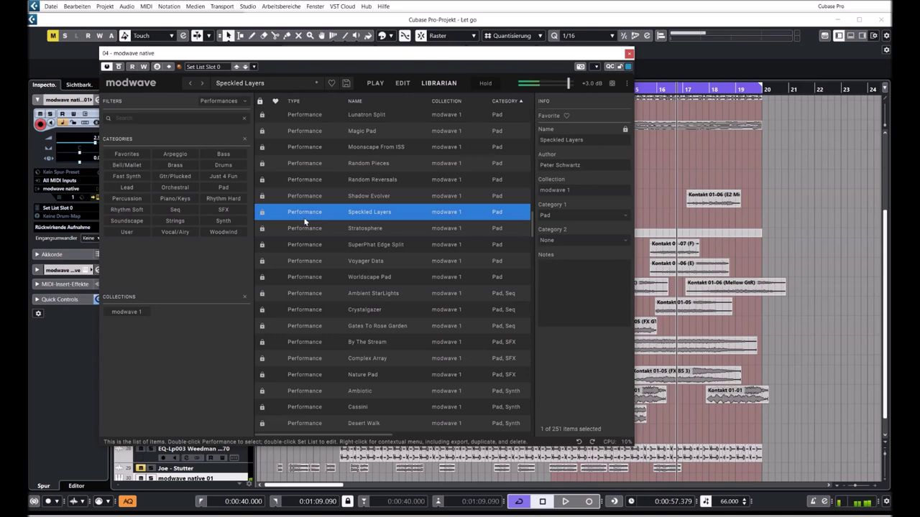
pyautogui.click(299, 249)
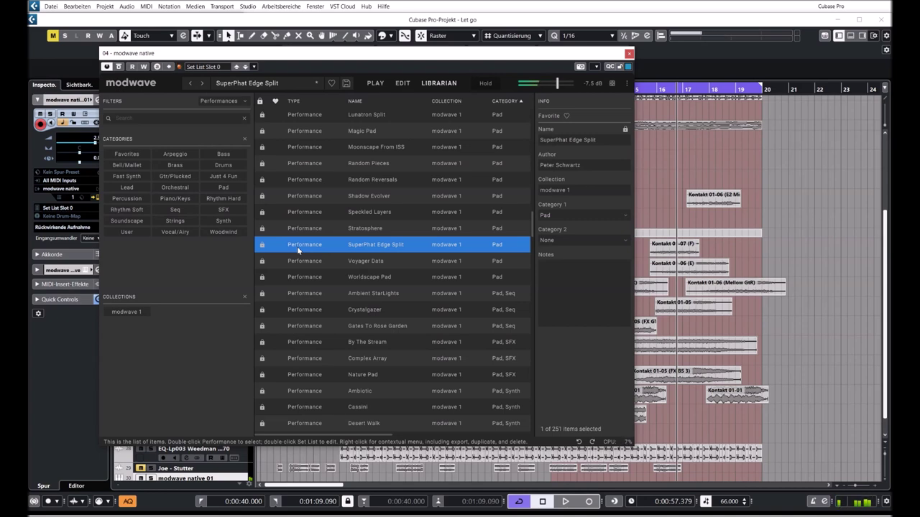
pyautogui.doubleClick(300, 277)
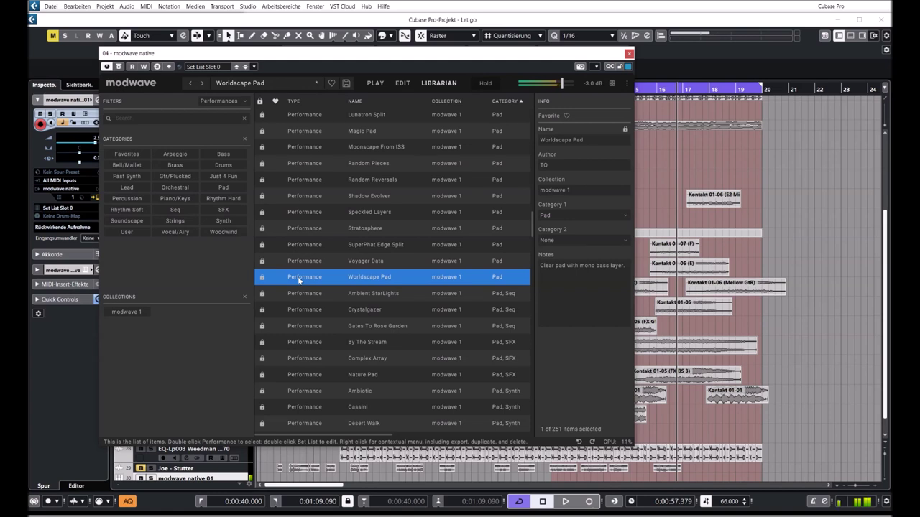
# - Load Complex Array, followed by the synth pad performances Ambiotic and Desert Walk
pyautogui.scroll(-2, 350, 287)
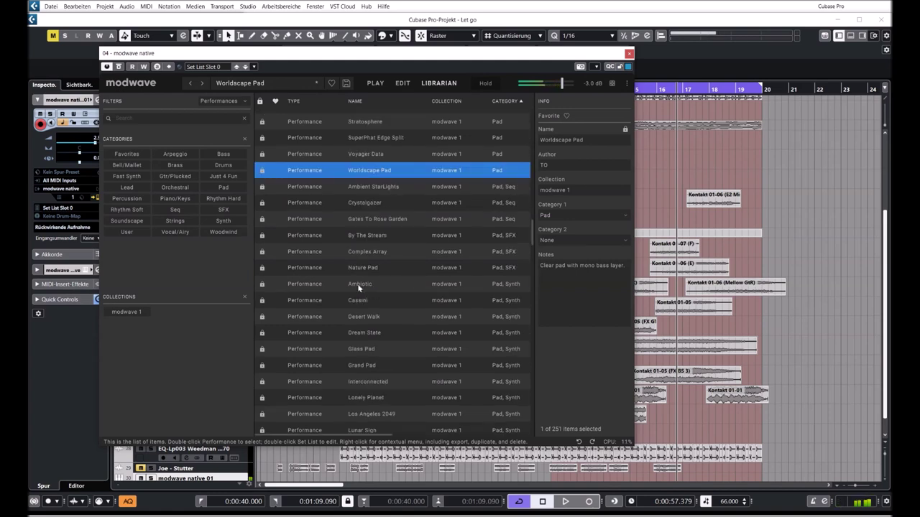
pyautogui.click(298, 288)
pyautogui.click(299, 258)
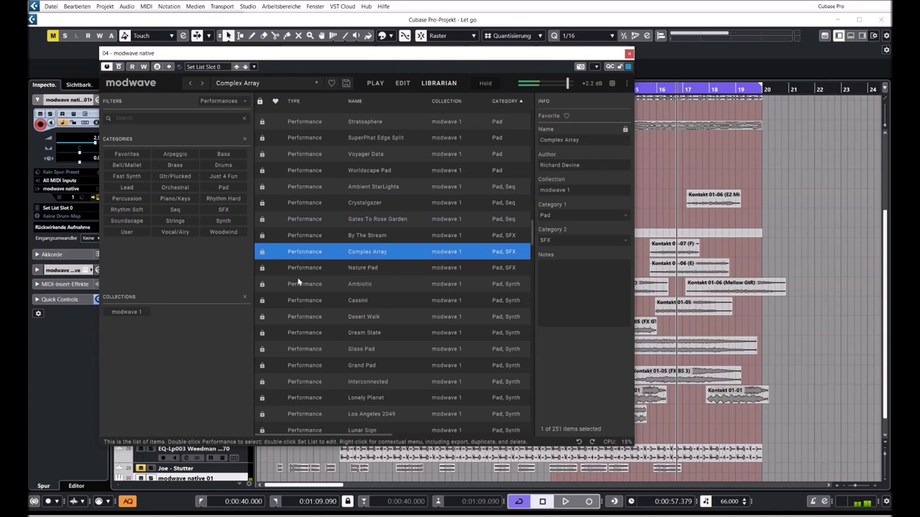
pyautogui.click(301, 285)
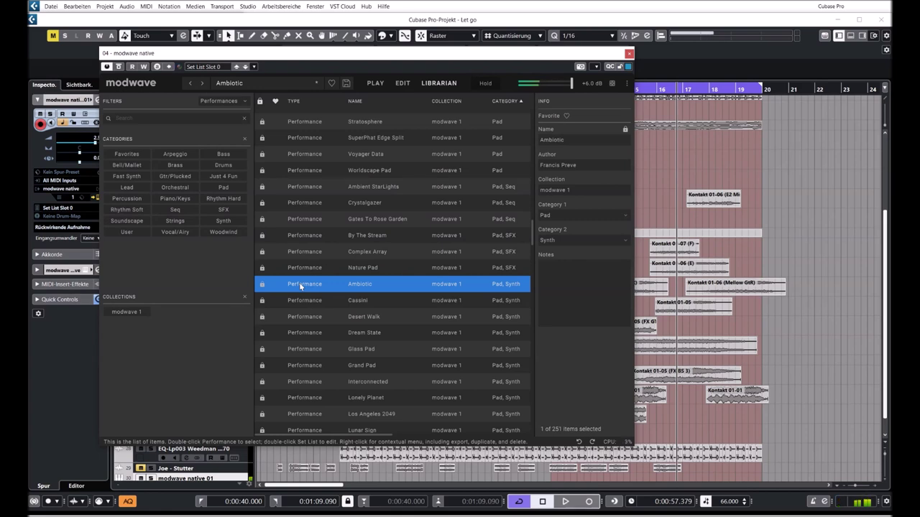
pyautogui.click(308, 317)
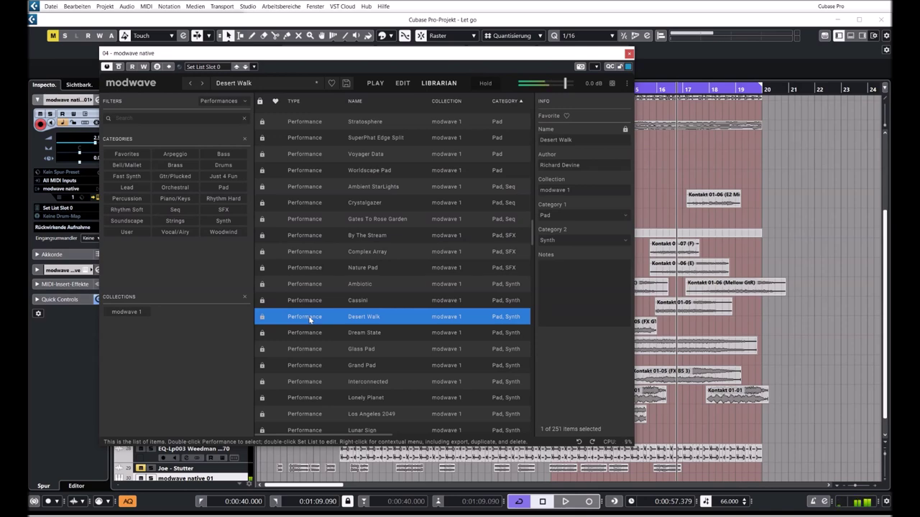
# - Load the percussion performances Junk Jam, Electro Beat and Homme Plastique in turn
pyautogui.scroll(-5, 335, 300)
pyautogui.scroll(-3, 361, 300)
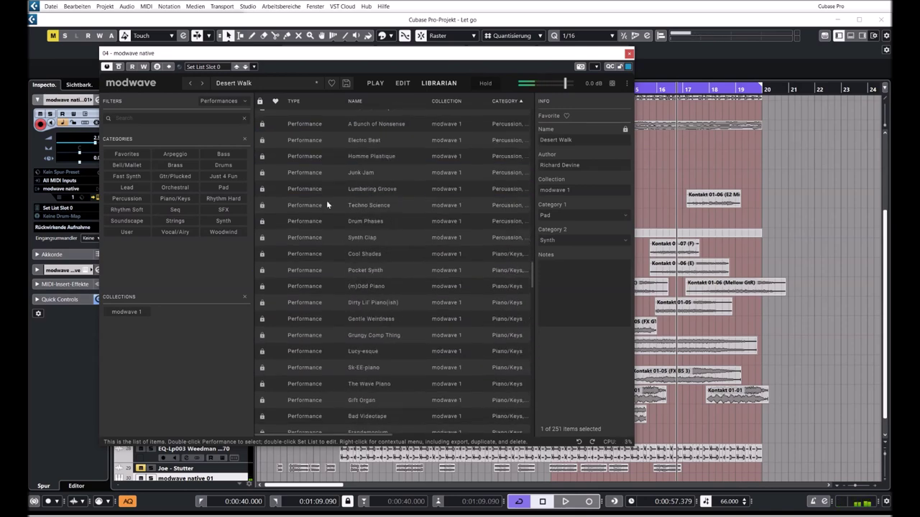
pyautogui.click(314, 175)
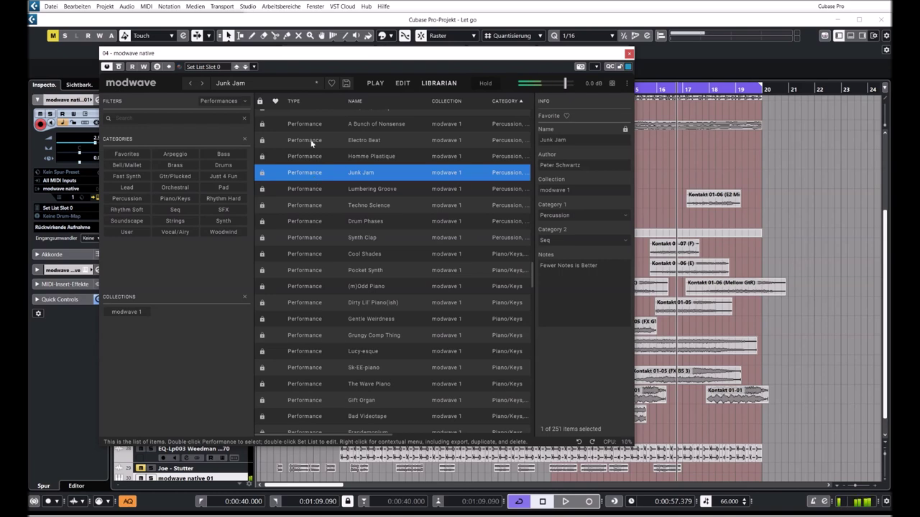
pyautogui.click(307, 141)
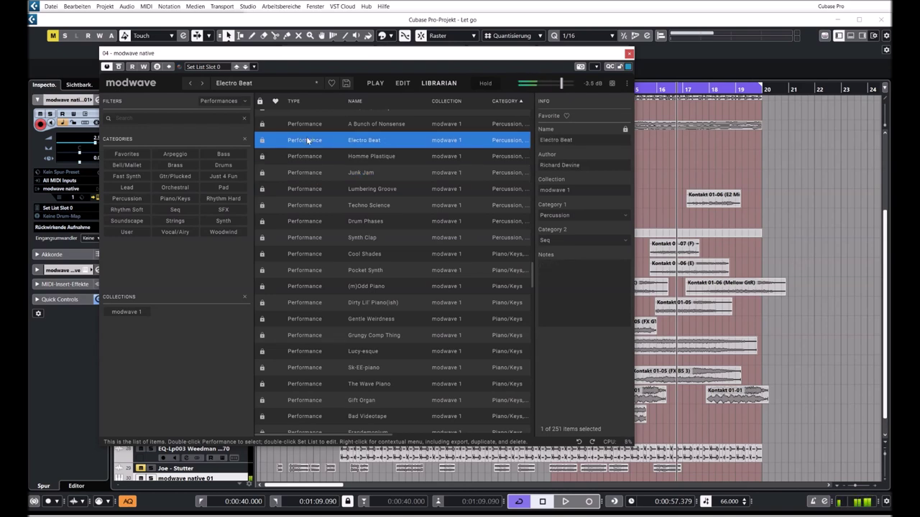
pyautogui.click(305, 157)
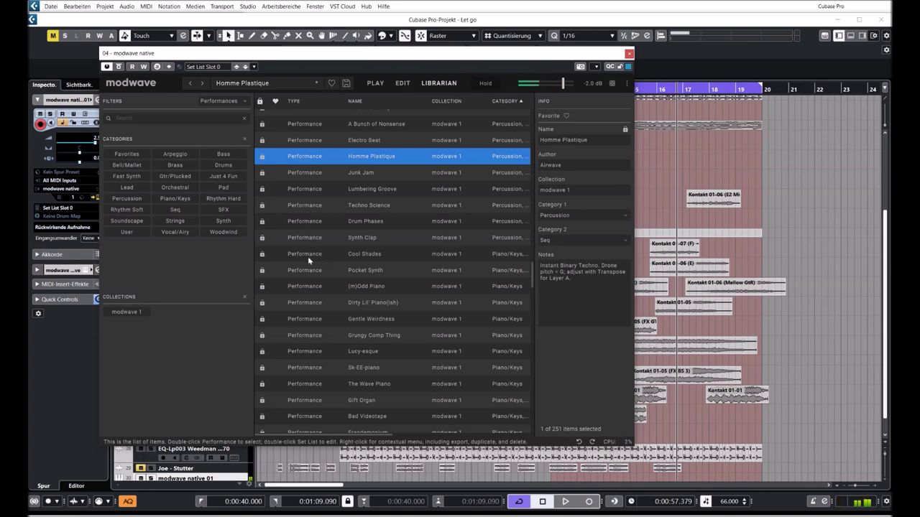
# - Load Electro Beat, play the project along with it and set the modwave output level to +1.0 dB
pyautogui.press('Up')
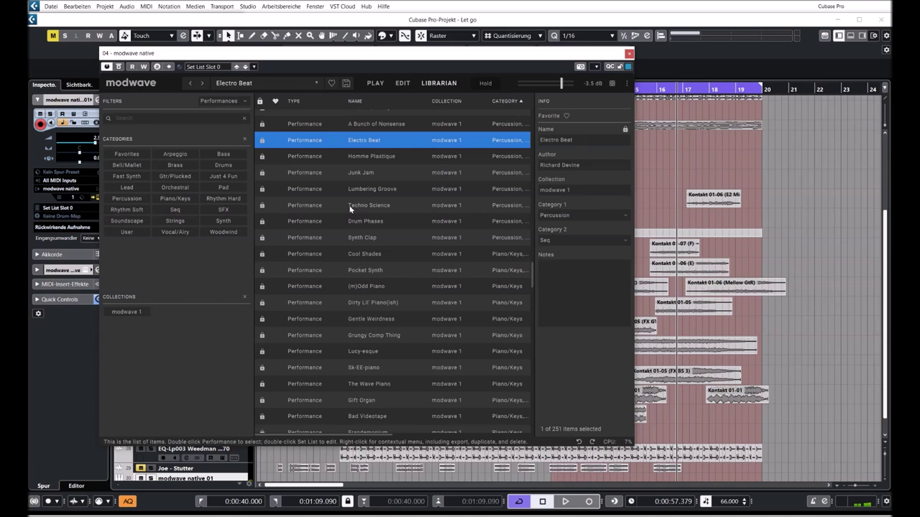
pyautogui.scroll(1, 350, 208)
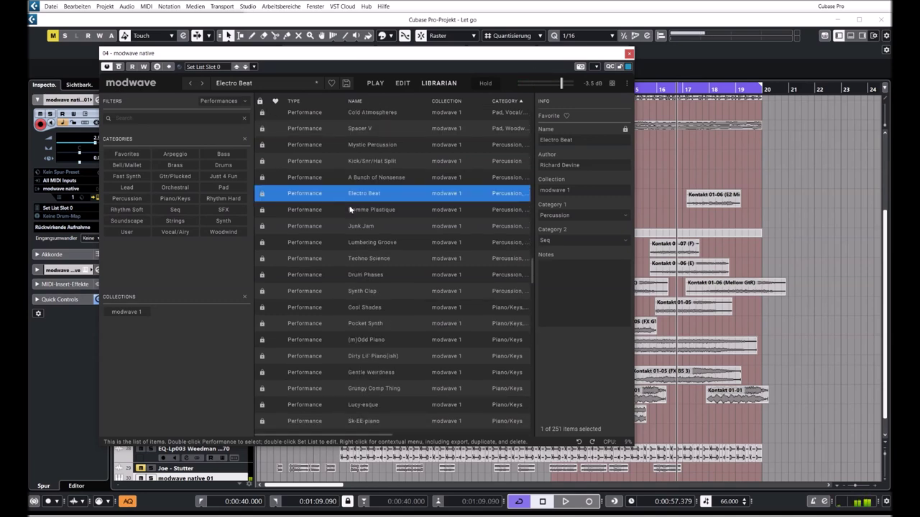
pyautogui.click(543, 502)
pyautogui.click(565, 501)
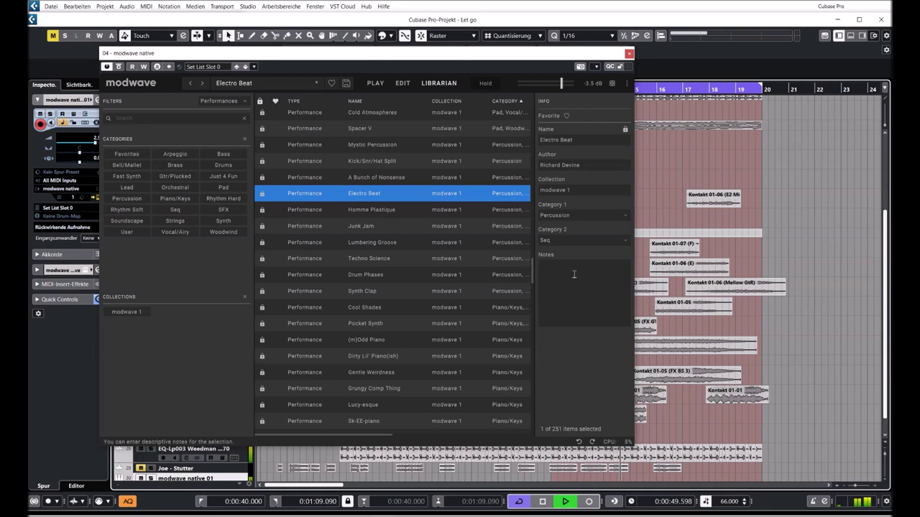
pyautogui.moveTo(560, 87); pyautogui.dragTo(566, 87)
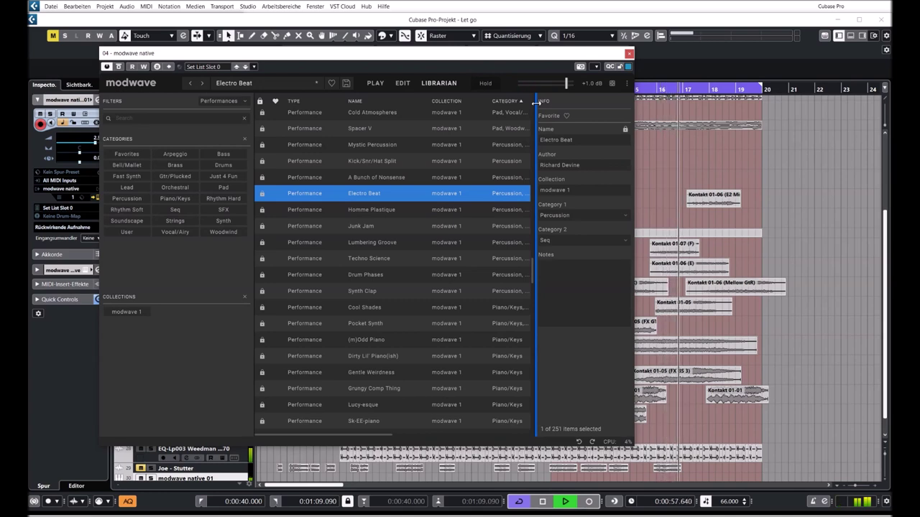
pyautogui.click(544, 504)
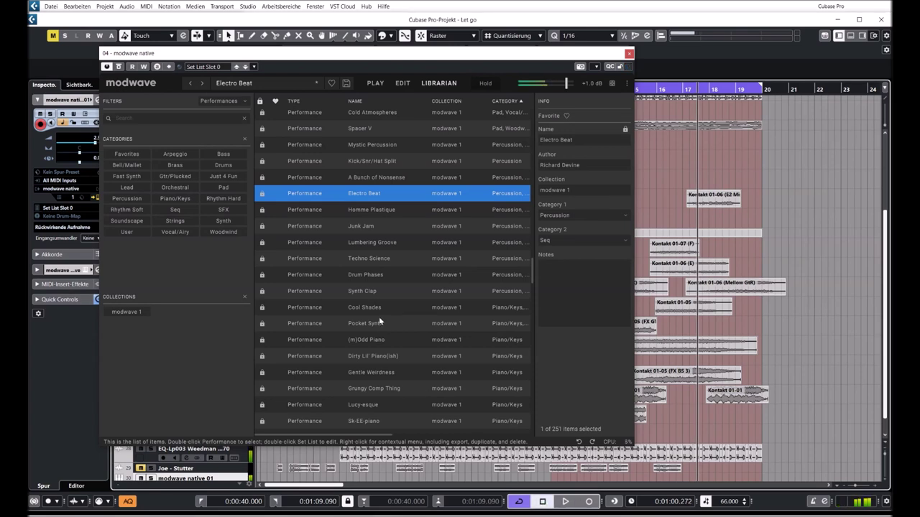
# - Load the percussion performances Homme Plastique, Junk Jam and Lumbering Groove in turn
pyautogui.click(365, 212)
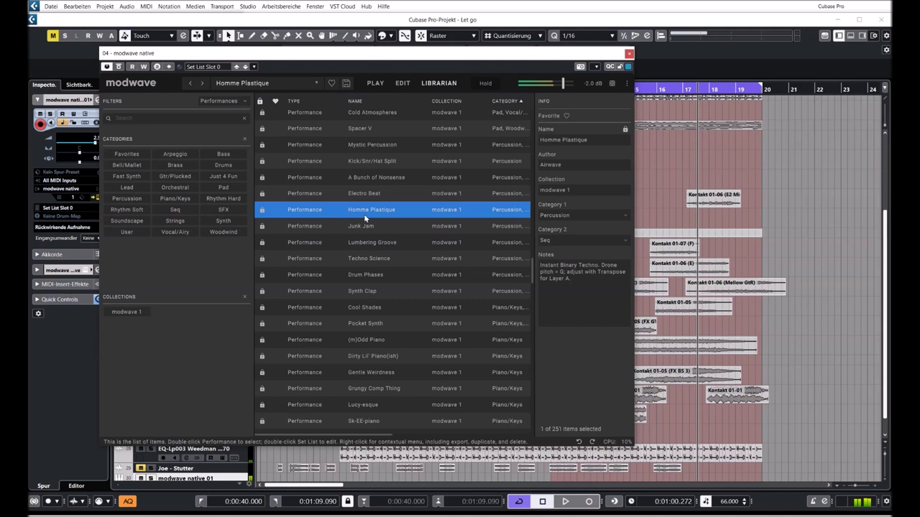
pyautogui.click(360, 227)
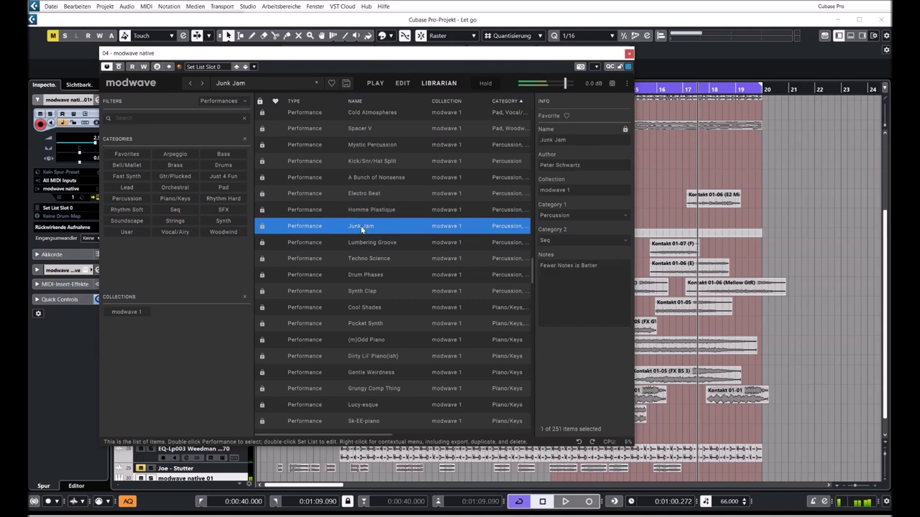
pyautogui.click(361, 245)
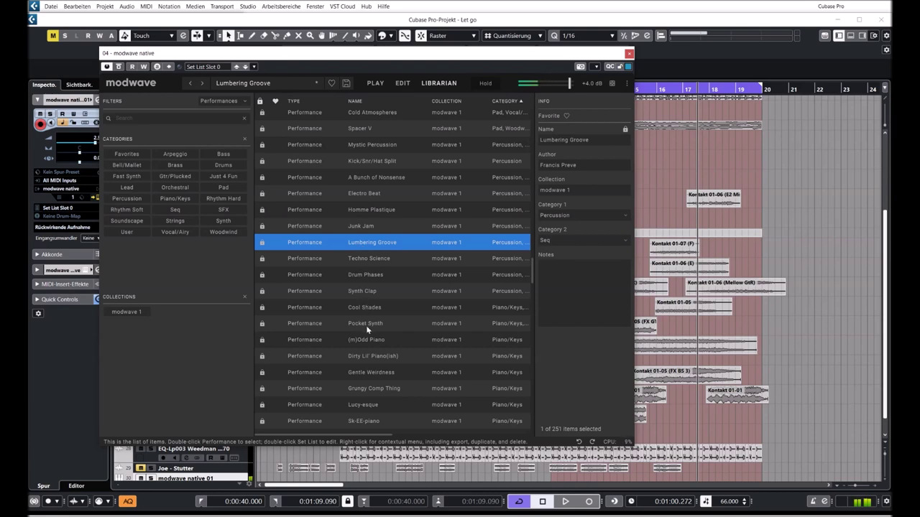
# - Load the piano and keys performances Cool Shades, (m)Odd Piano, Dirty Lil' Piano(ish) and Gentle Weirdness in turn
pyautogui.click(367, 307)
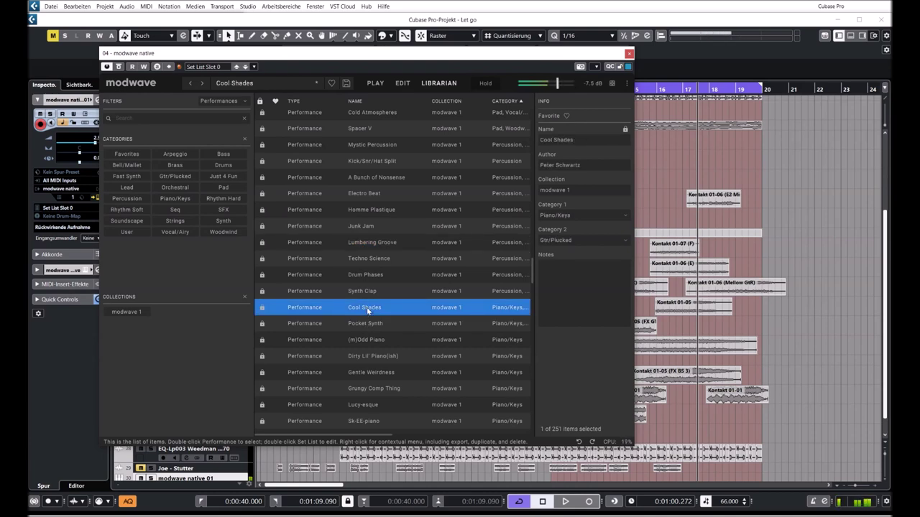
pyautogui.scroll(-3, 367, 310)
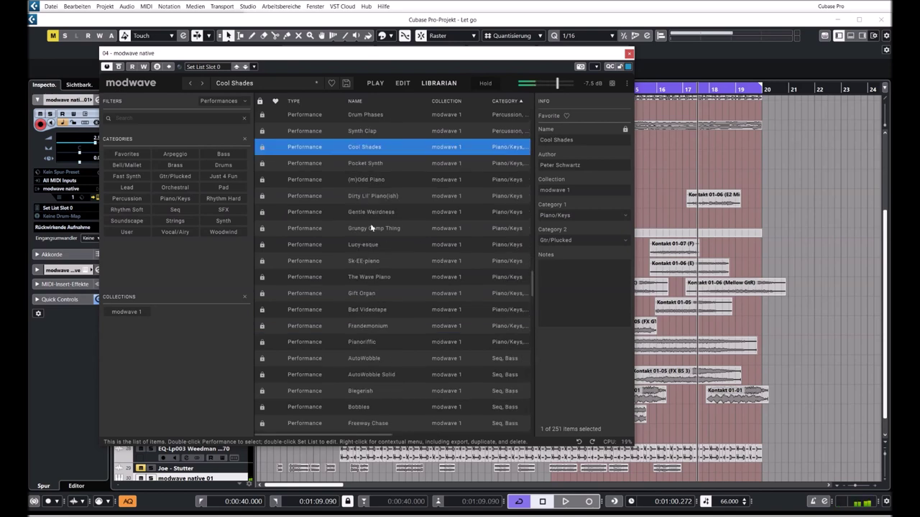
pyautogui.click(359, 183)
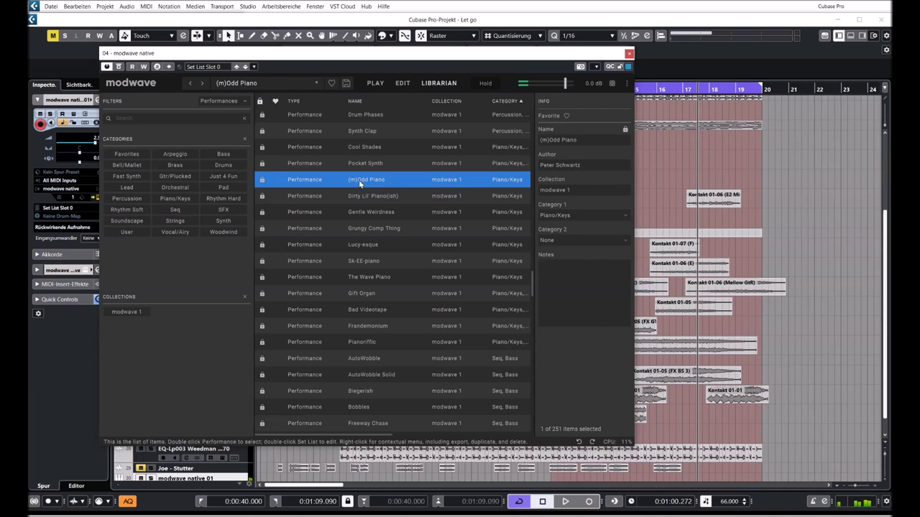
pyautogui.click(357, 199)
pyautogui.doubleClick(357, 199)
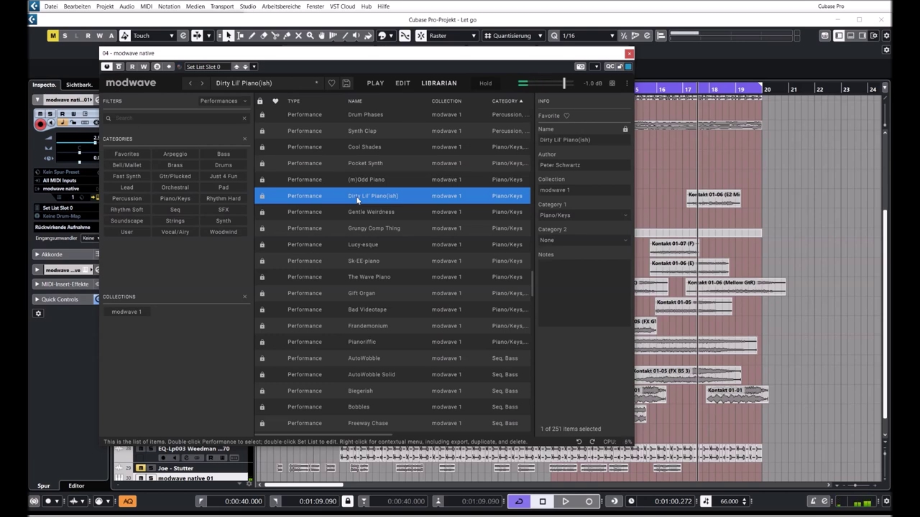
pyautogui.click(360, 211)
pyautogui.doubleClick(359, 214)
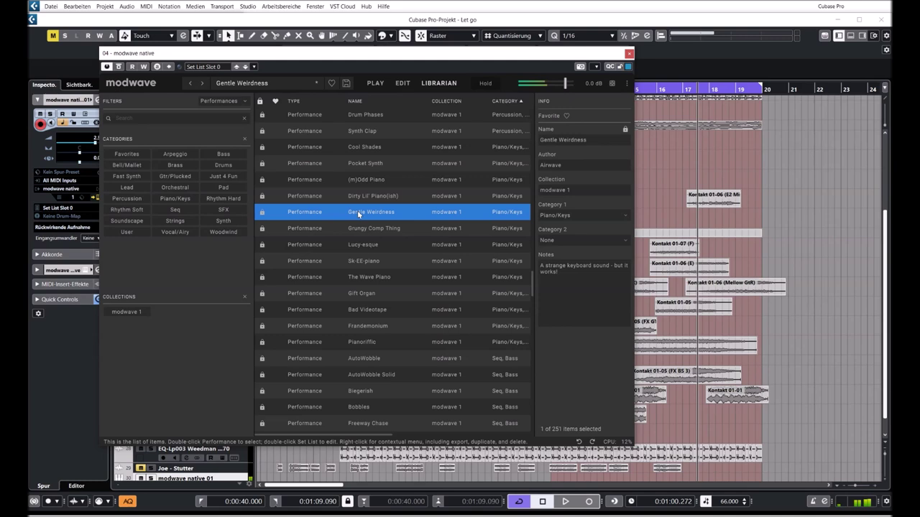
# - Load the keys performances Grungy Comp Thing, Lucy-esque, Sk-EE-piano and Gift Organ one after another
pyautogui.click(312, 228)
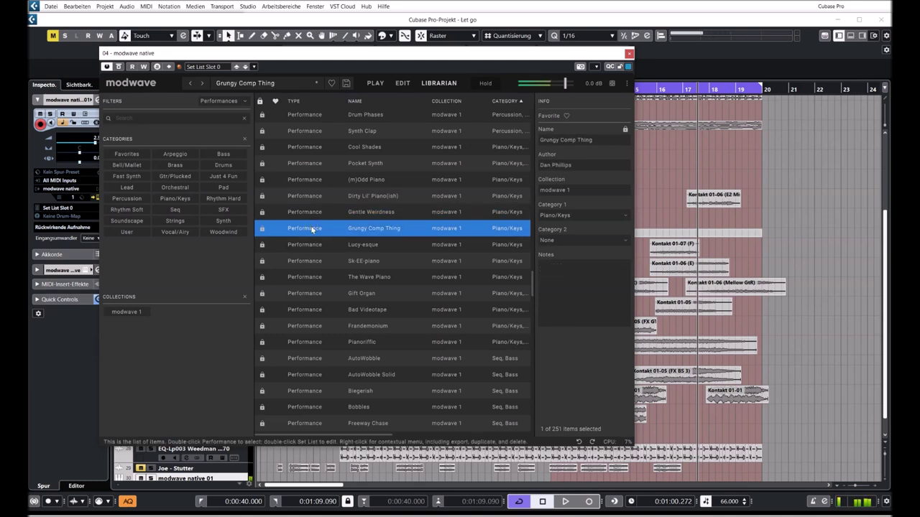
pyautogui.click(312, 244)
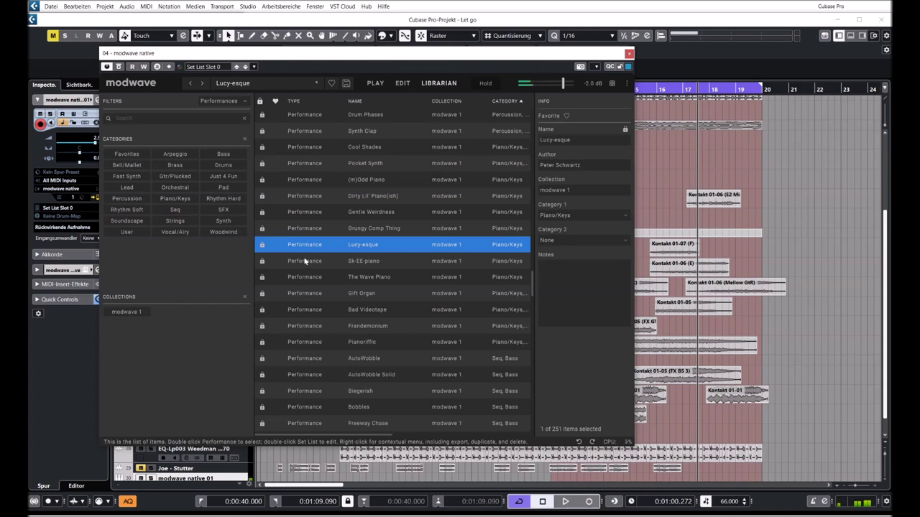
pyautogui.click(305, 260)
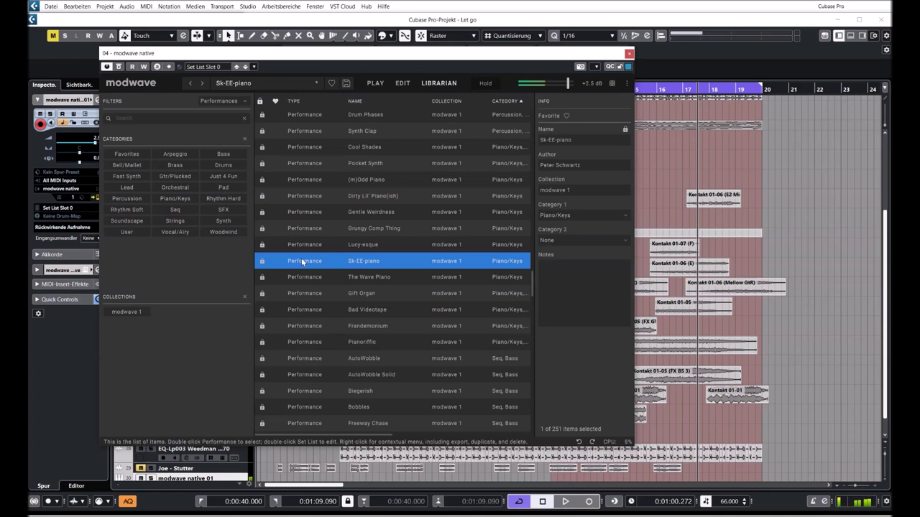
pyautogui.click(309, 293)
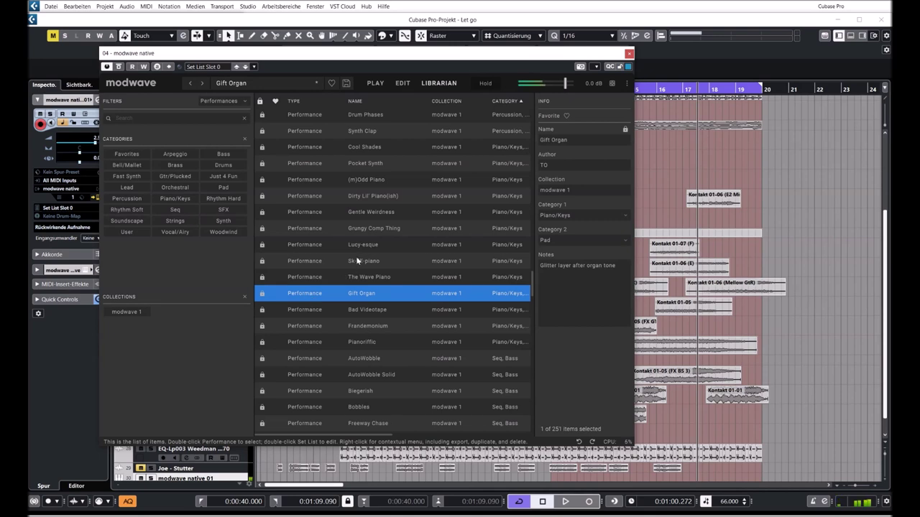
# - Load the sequenced bass performances AutoWobble, AutoWobble Solid, Biegerish and Bobbles in turn
pyautogui.scroll(-3, 357, 259)
pyautogui.click(309, 200)
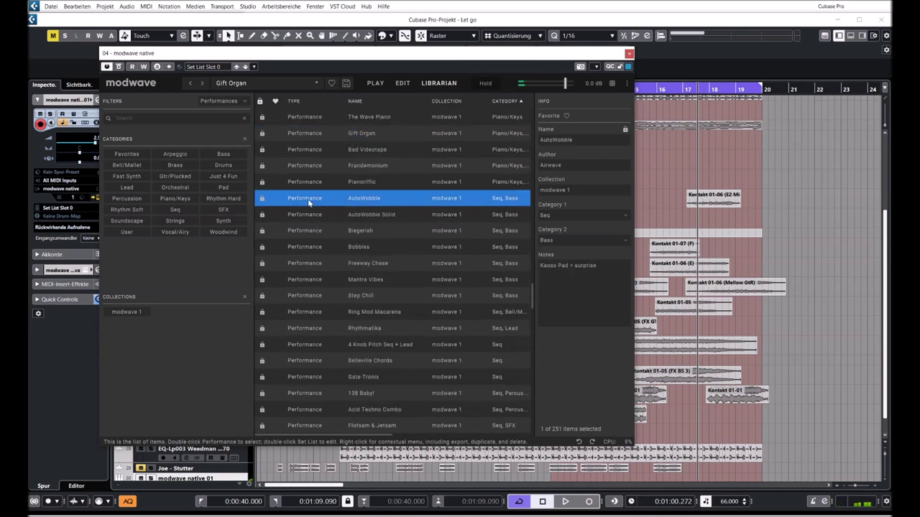
pyautogui.doubleClick(309, 198)
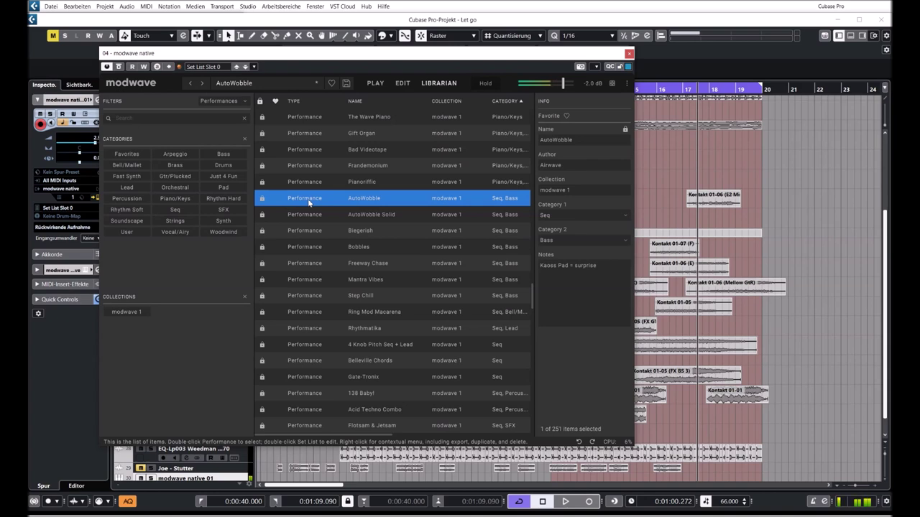
pyautogui.click(324, 214)
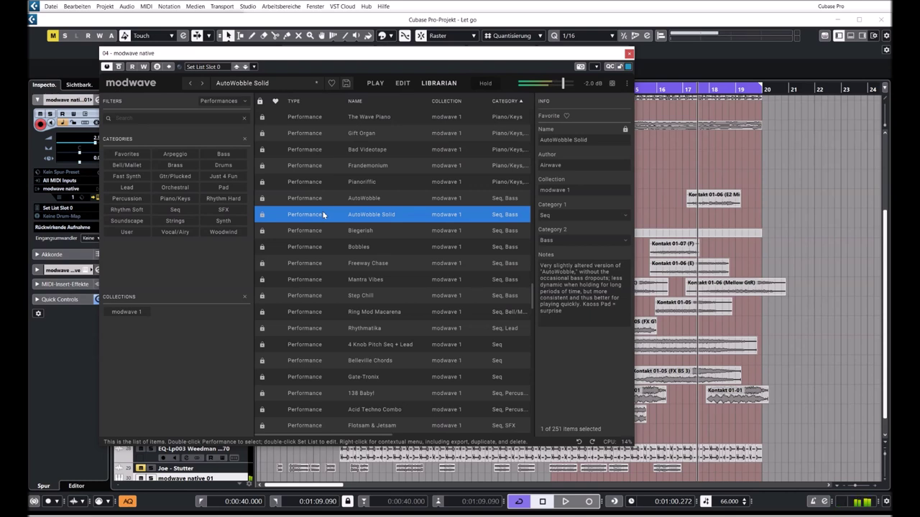
pyautogui.click(351, 233)
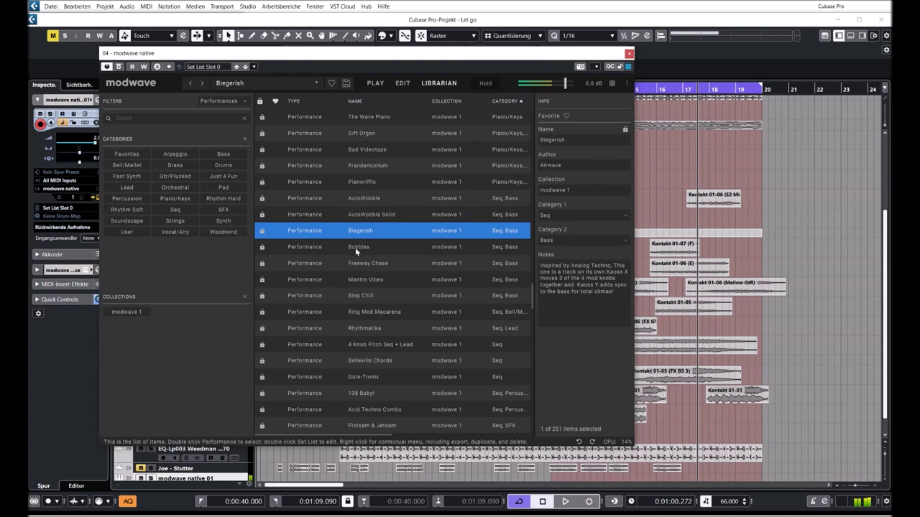
pyautogui.click(355, 247)
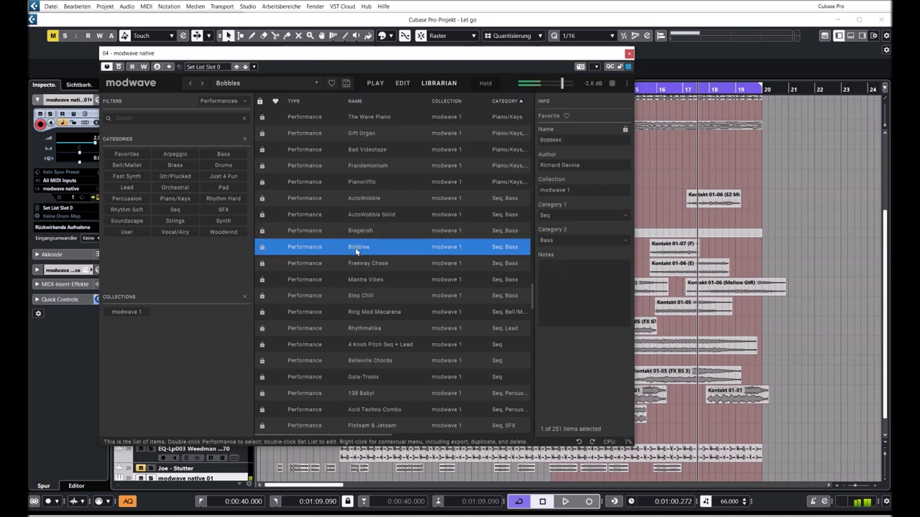
# - Load the sequenced performances Freeway Chase, Step Chill, 4 Knob Pitch Seq + Lead and Belleville Chords in turn
pyautogui.click(201, 84)
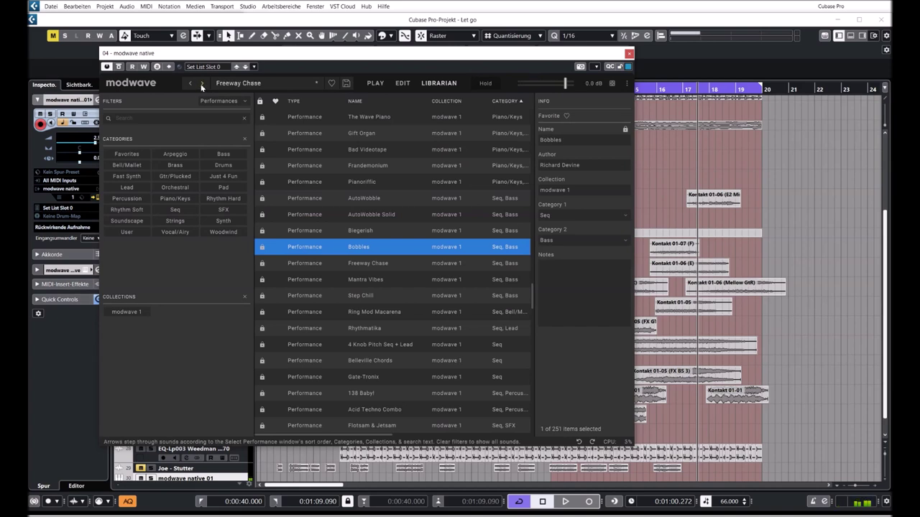
pyautogui.doubleClick(367, 297)
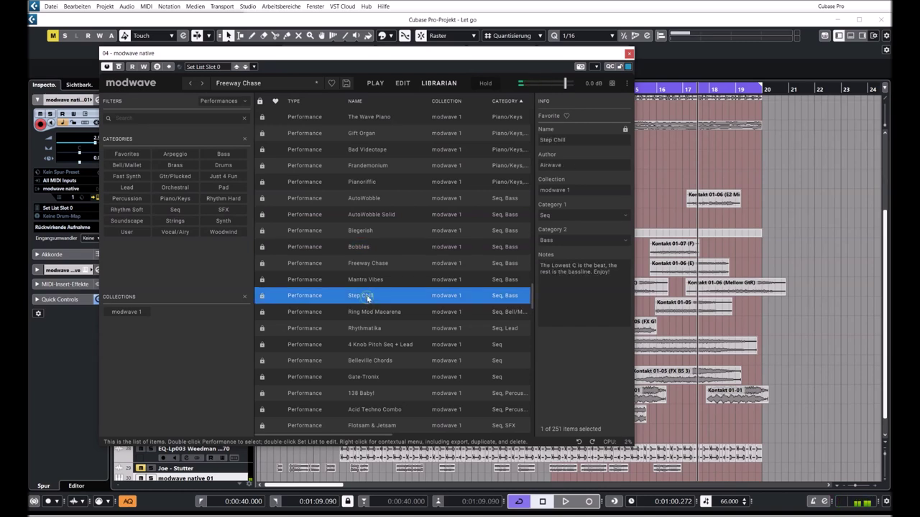
pyautogui.scroll(-2, 366, 294)
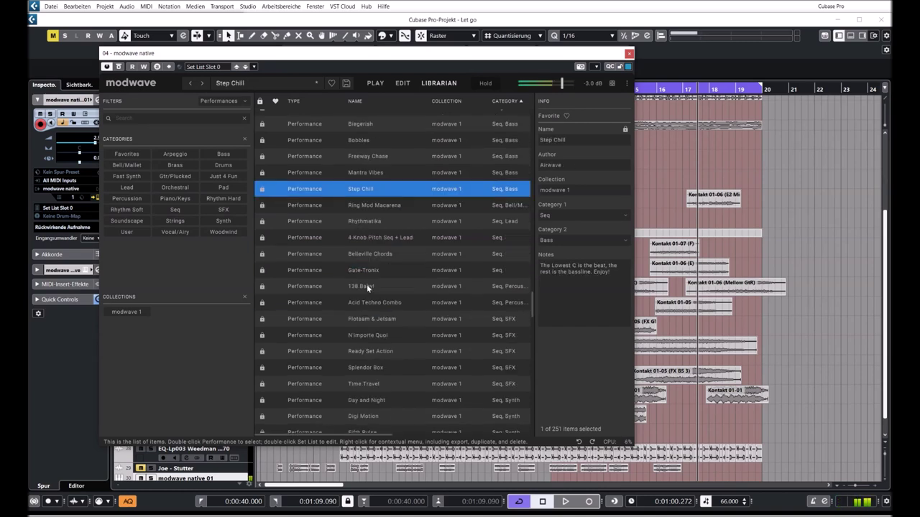
pyautogui.doubleClick(356, 239)
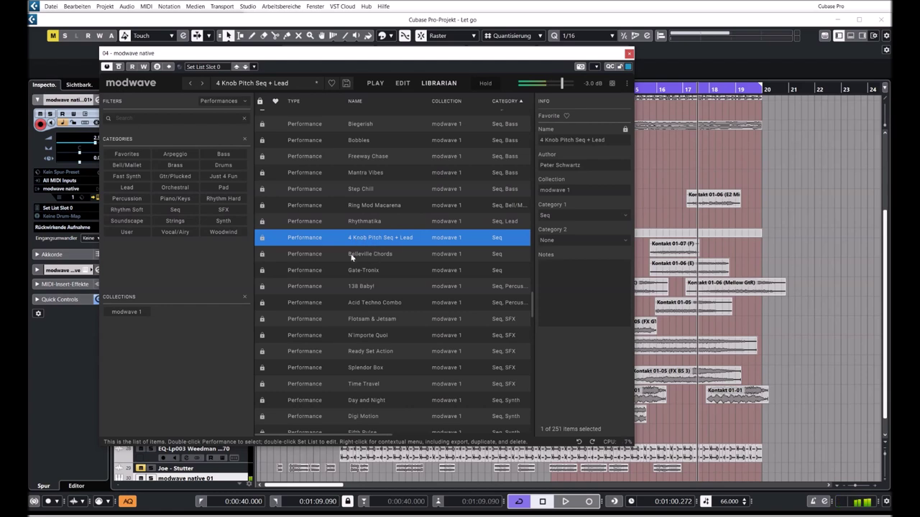
pyautogui.click(357, 259)
pyautogui.doubleClick(357, 258)
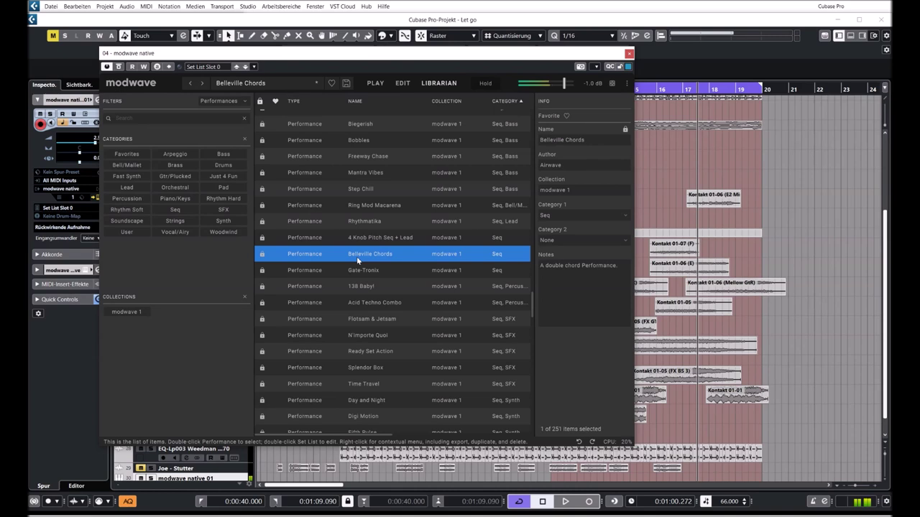
# - Load the sequenced SFX performances N'importe Quoi, Ready Set Action and Splendor Box in turn
pyautogui.scroll(-1, 357, 262)
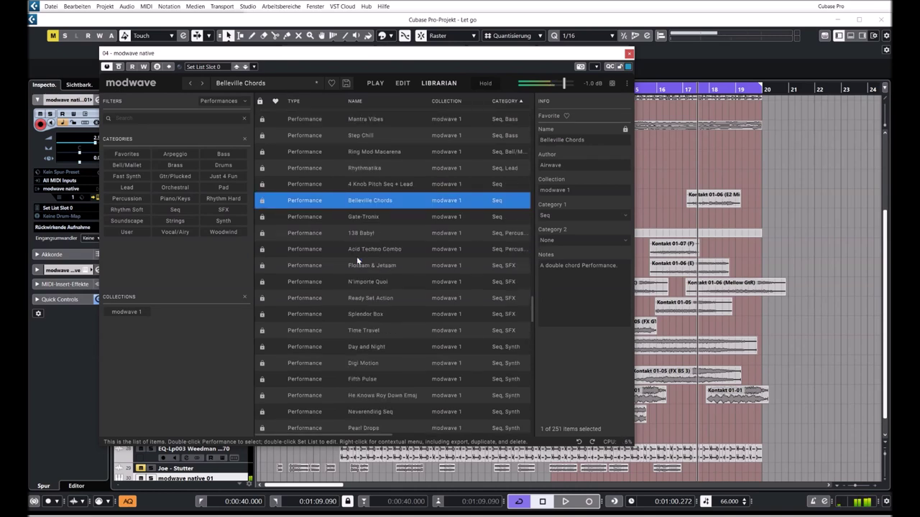
pyautogui.doubleClick(317, 282)
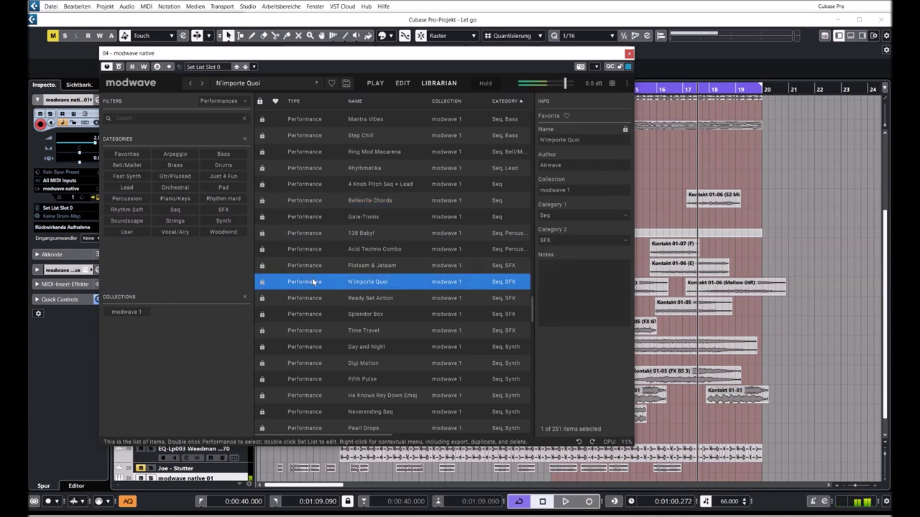
pyautogui.doubleClick(306, 298)
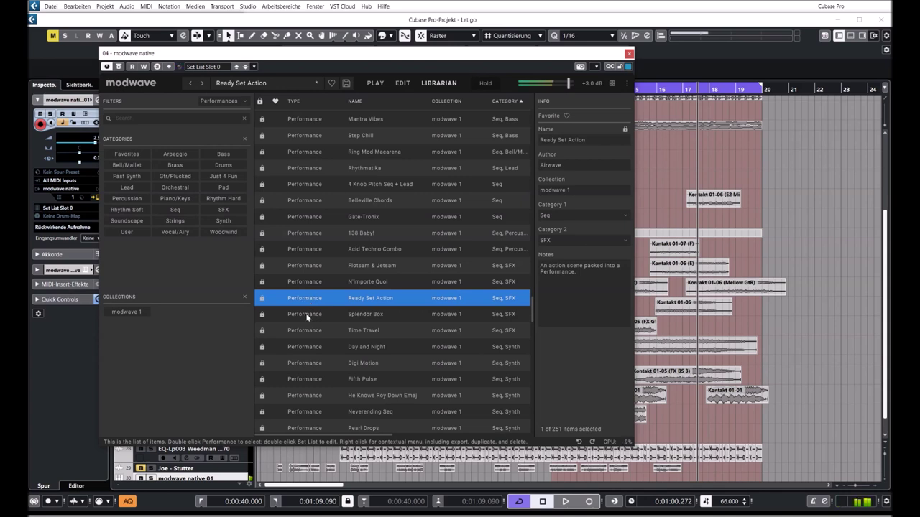
pyautogui.doubleClick(308, 315)
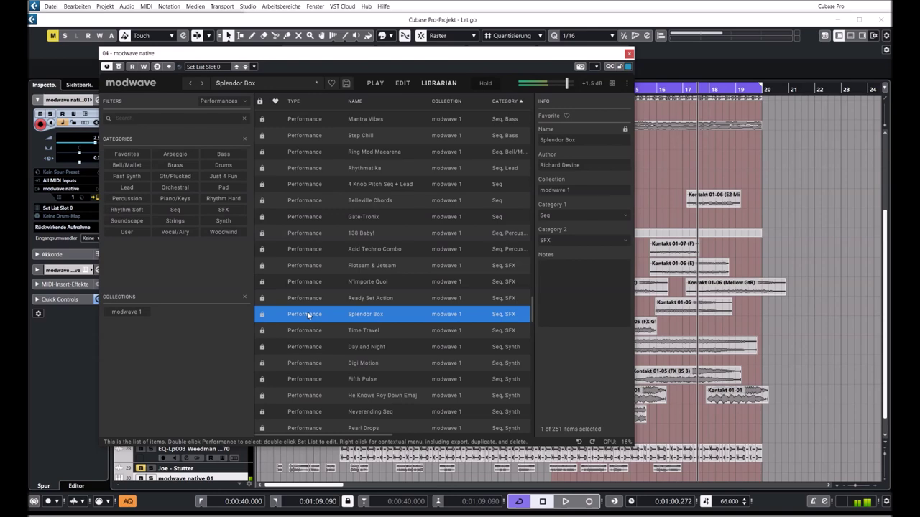
# - Load the sequenced synth performance Day and Night
pyautogui.scroll(-3, 320, 277)
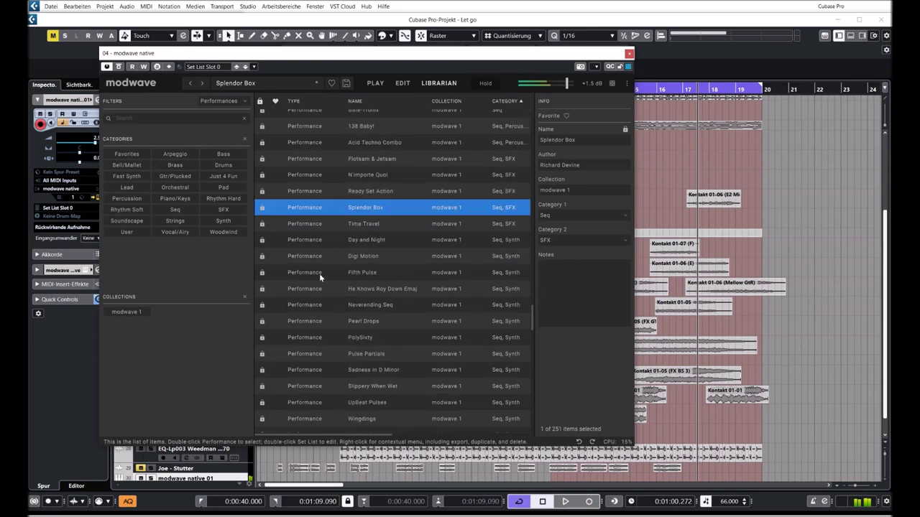
pyautogui.click(311, 245)
pyautogui.doubleClick(311, 245)
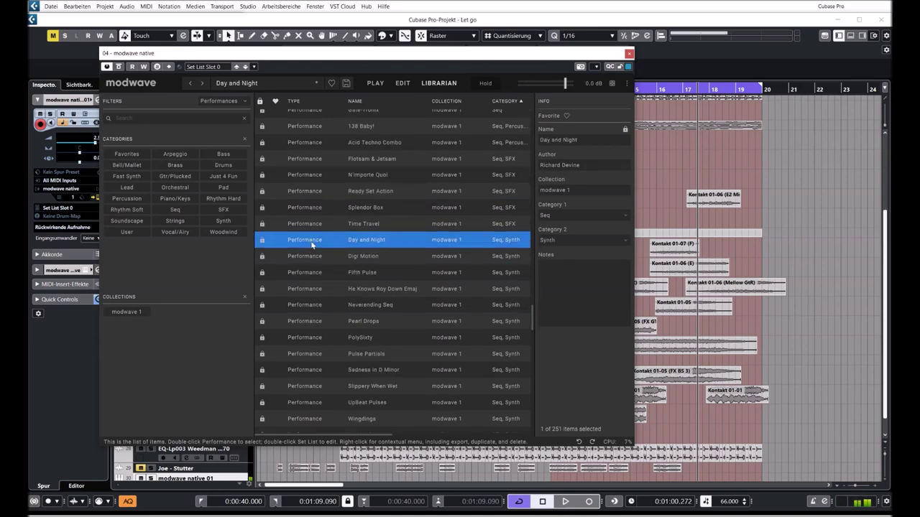
# - Load the strings performances Gloria, Strings in Memory, The String Machine, The Wave Cello (ModWhl), Arcade Dream and Haunted in turn
pyautogui.scroll(-5, 311, 280)
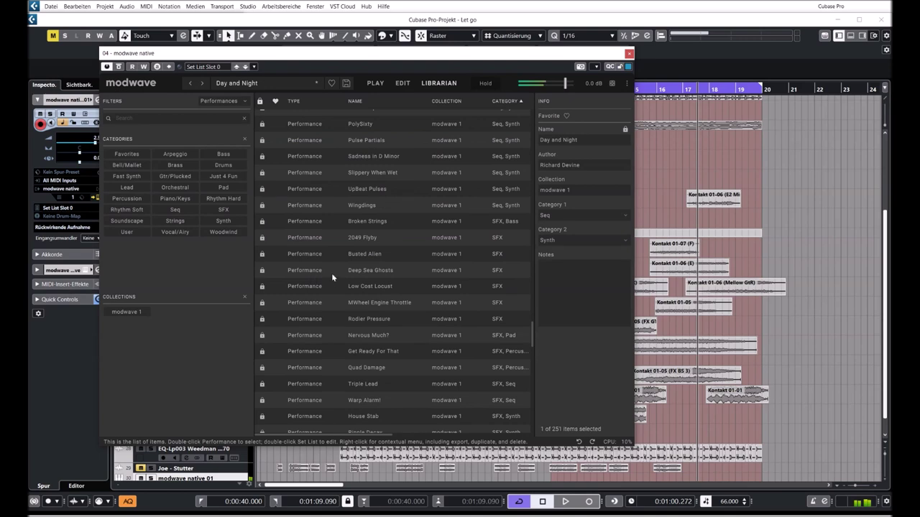
pyautogui.scroll(-5, 327, 273)
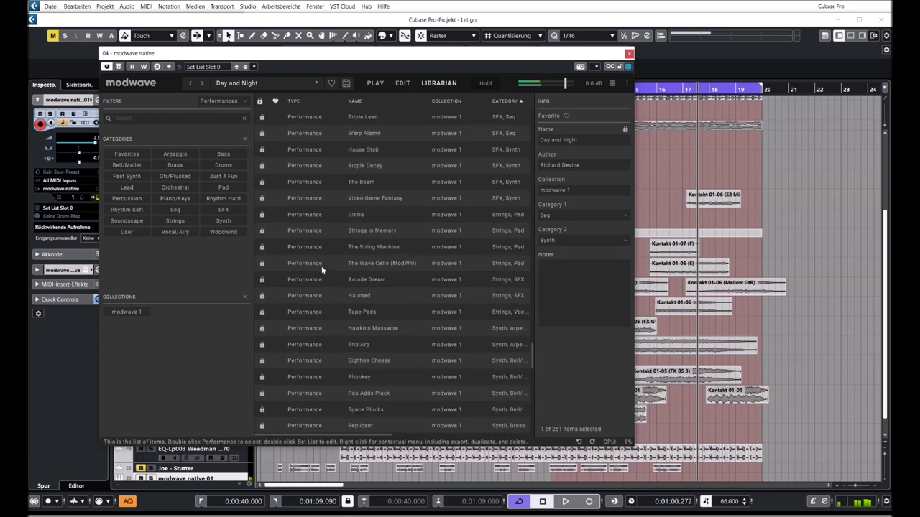
pyautogui.doubleClick(302, 216)
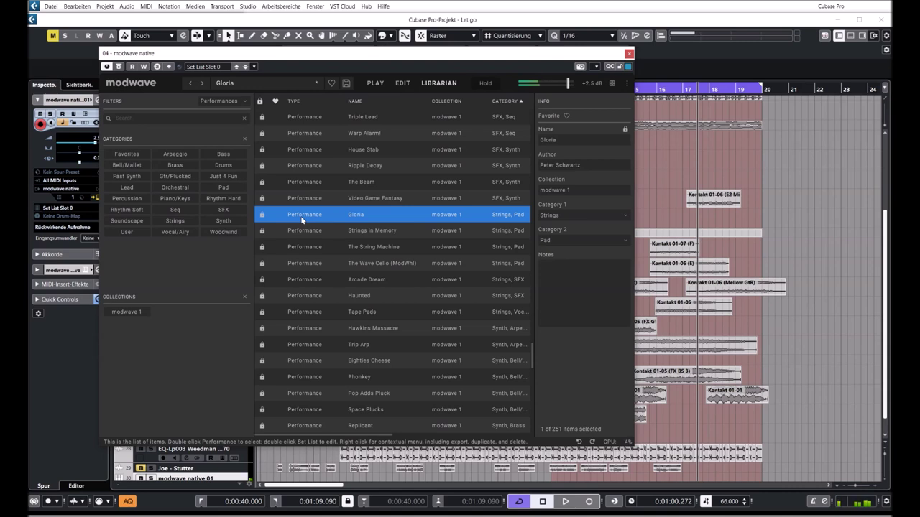
pyautogui.click(305, 232)
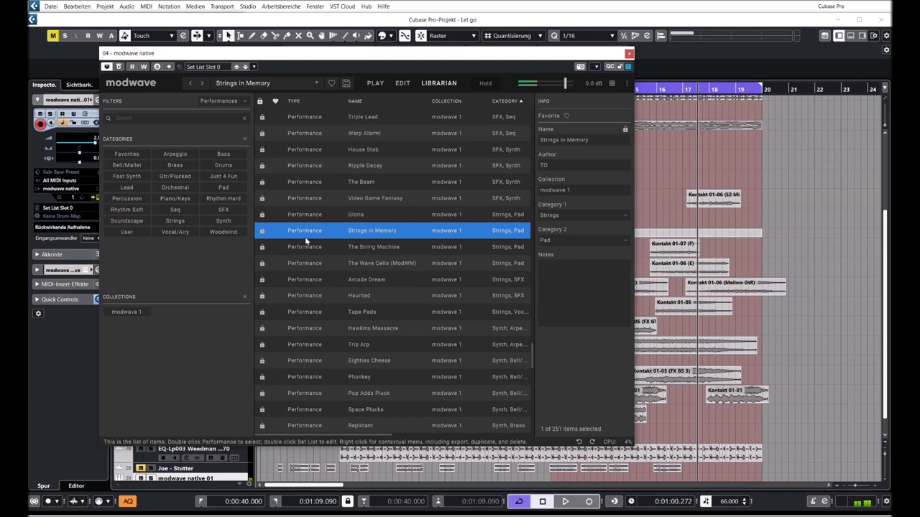
pyautogui.click(309, 247)
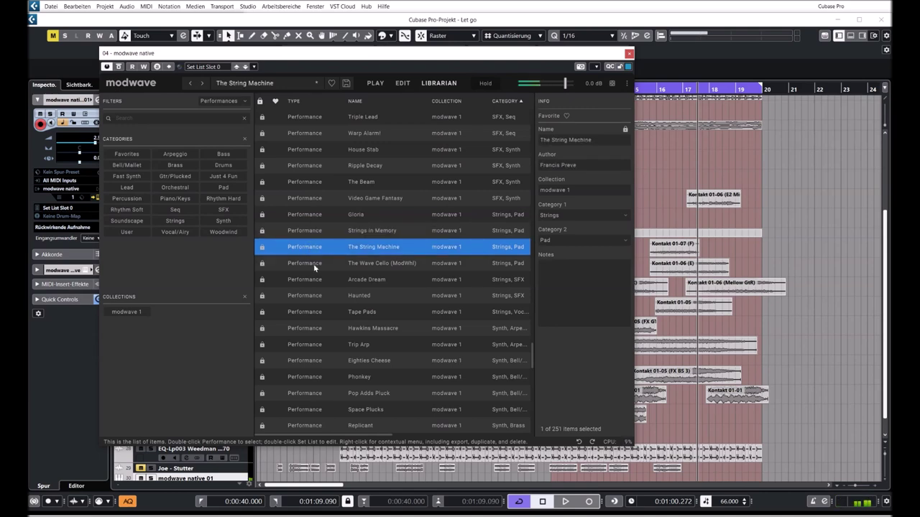
pyautogui.click(313, 263)
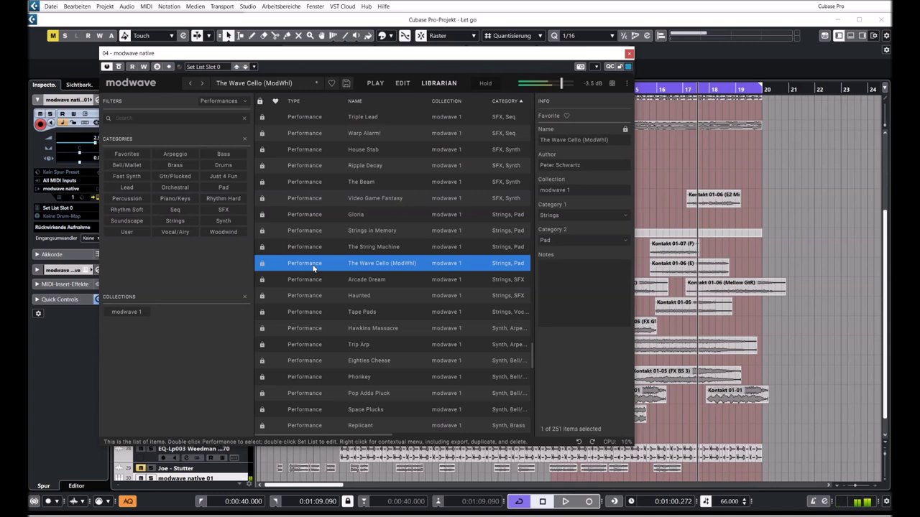
pyautogui.click(375, 284)
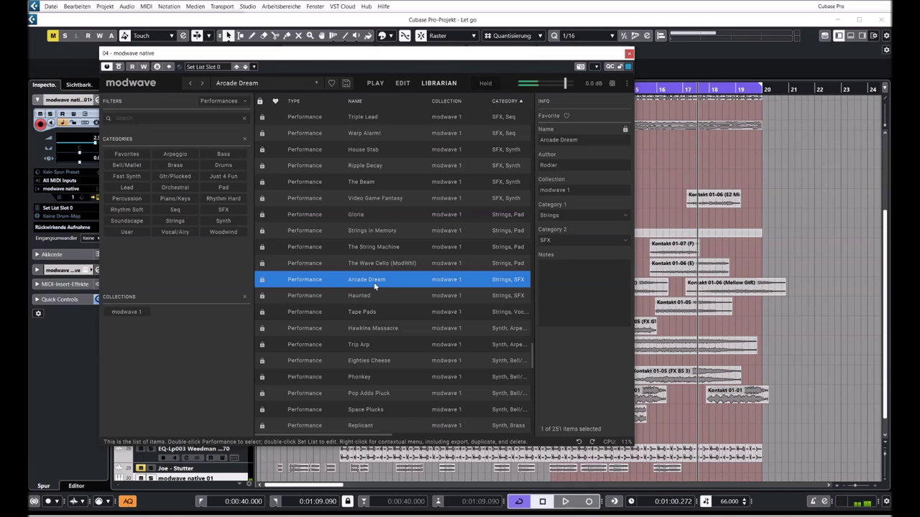
pyautogui.click(360, 300)
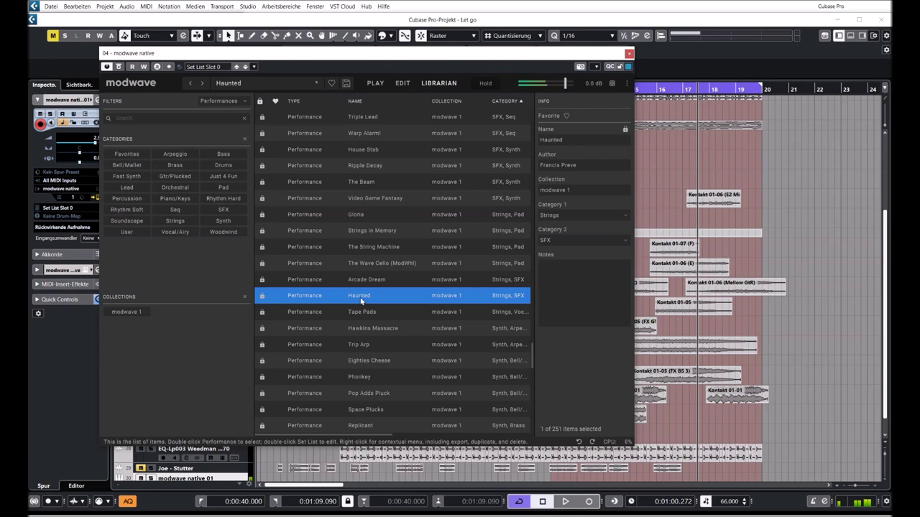
# - Load the synth performances Hawkins Massacre, Eighties Cheese, Pop Adds Pluck and Replicant one after another
pyautogui.scroll(-3, 399, 286)
pyautogui.click(355, 223)
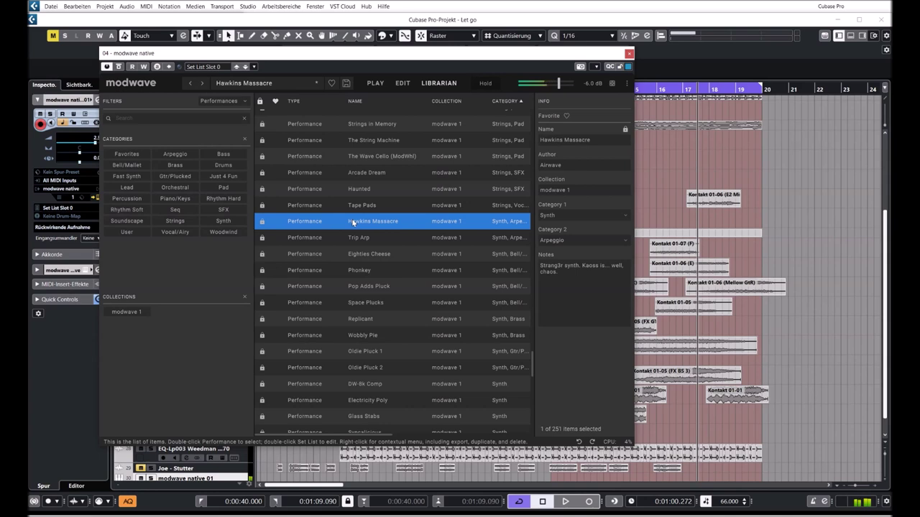
pyautogui.doubleClick(335, 255)
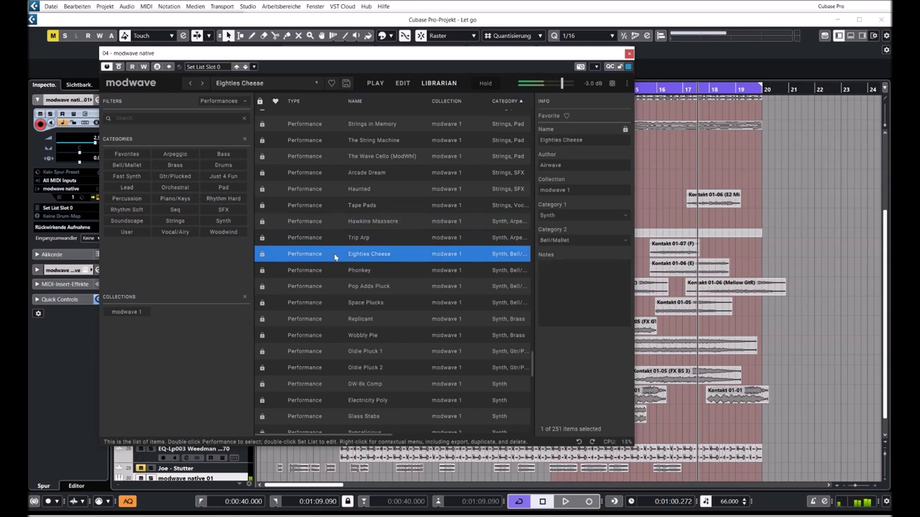
pyautogui.click(358, 289)
pyautogui.doubleClick(358, 289)
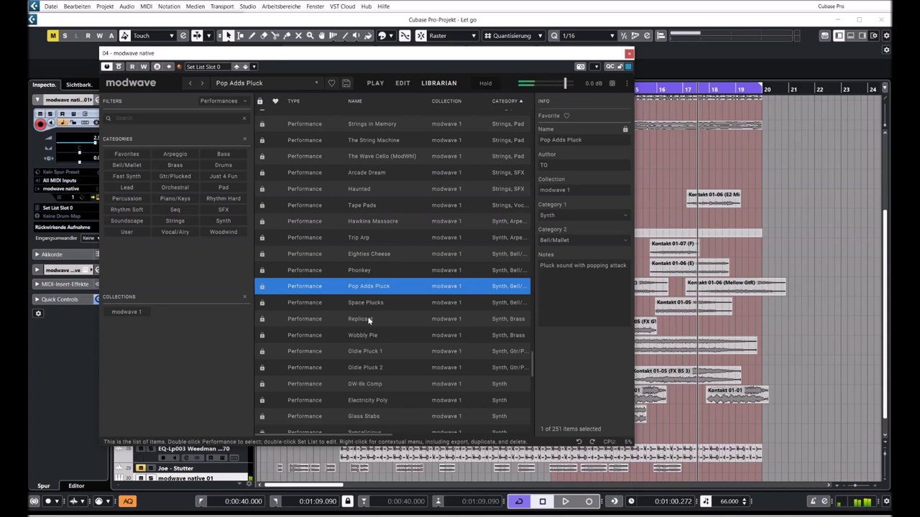
pyautogui.click(367, 318)
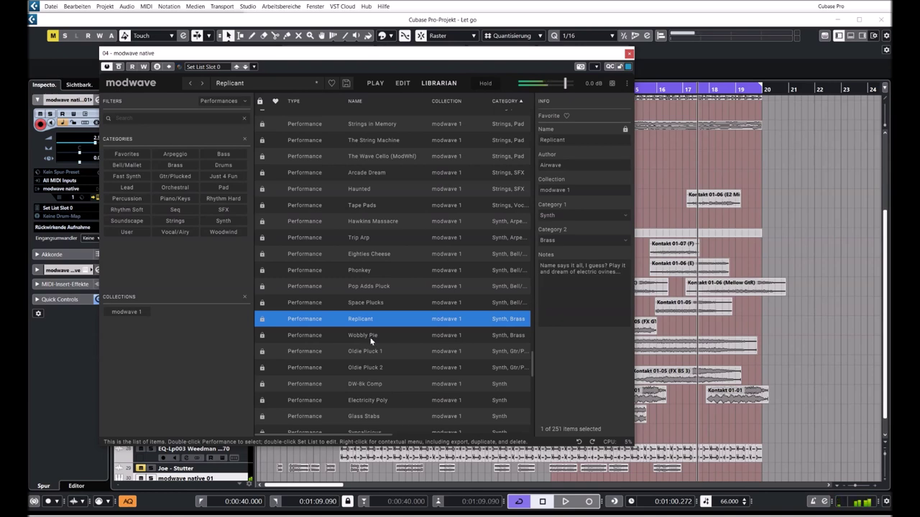
# - Play the project briefly with the Replicant performance loaded and stop playback
pyautogui.click(565, 501)
pyautogui.click(565, 502)
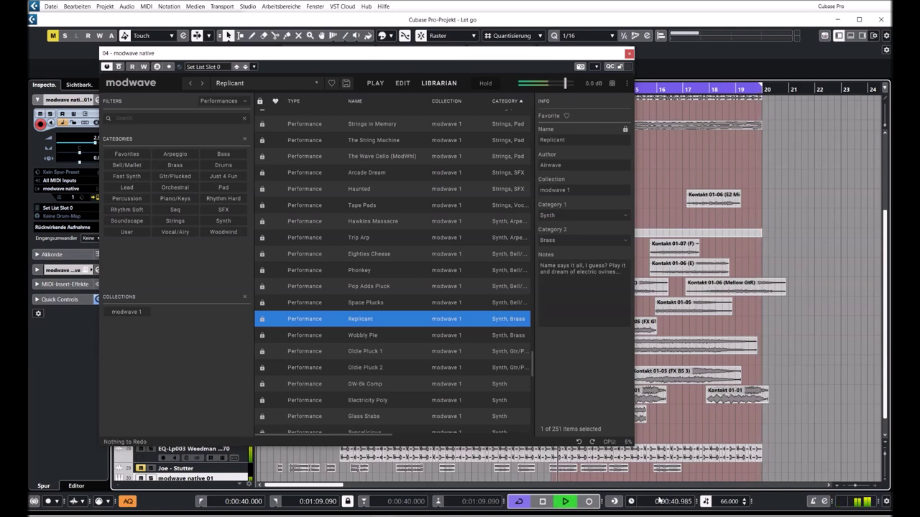
pyautogui.click(543, 502)
# - Load the synth performances Oldie Pluck 1, Oldie Pluck 2, DW-8k Comp and Electricity Poly in turn
pyautogui.scroll(-2, 421, 263)
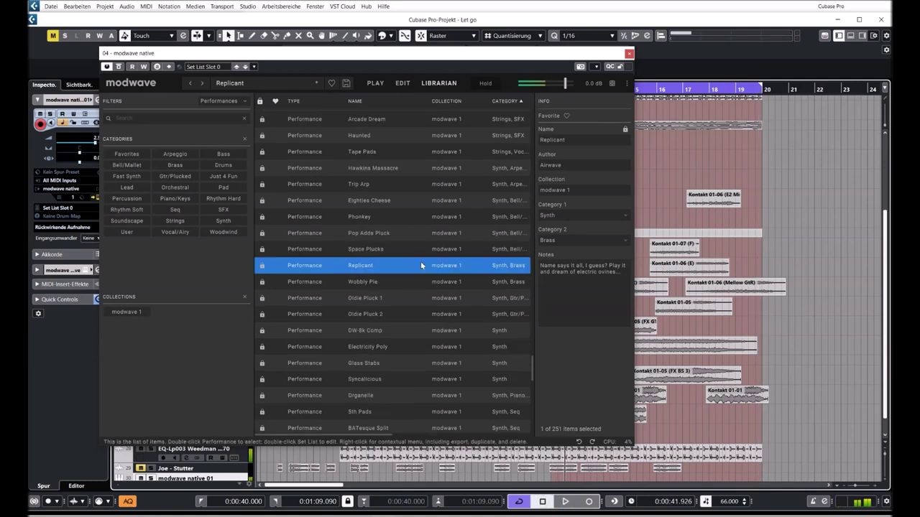
pyautogui.click(318, 246)
pyautogui.doubleClick(318, 247)
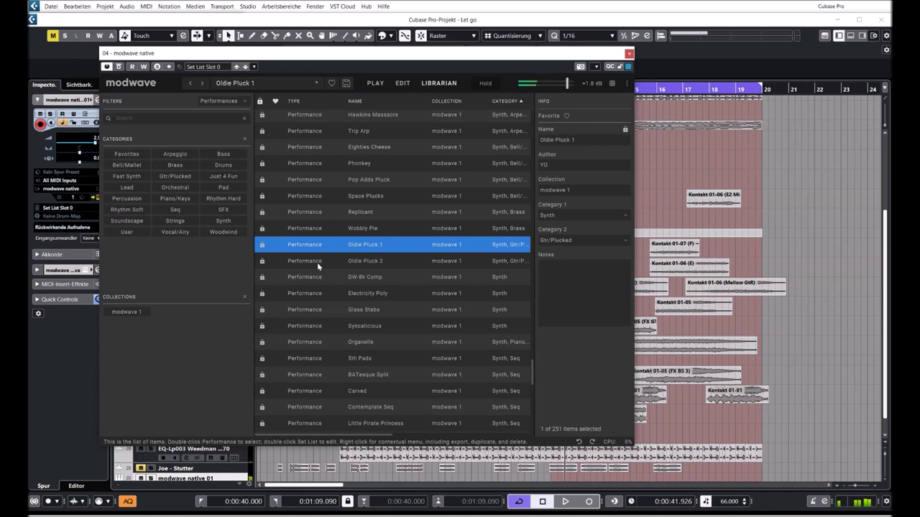
pyautogui.doubleClick(317, 263)
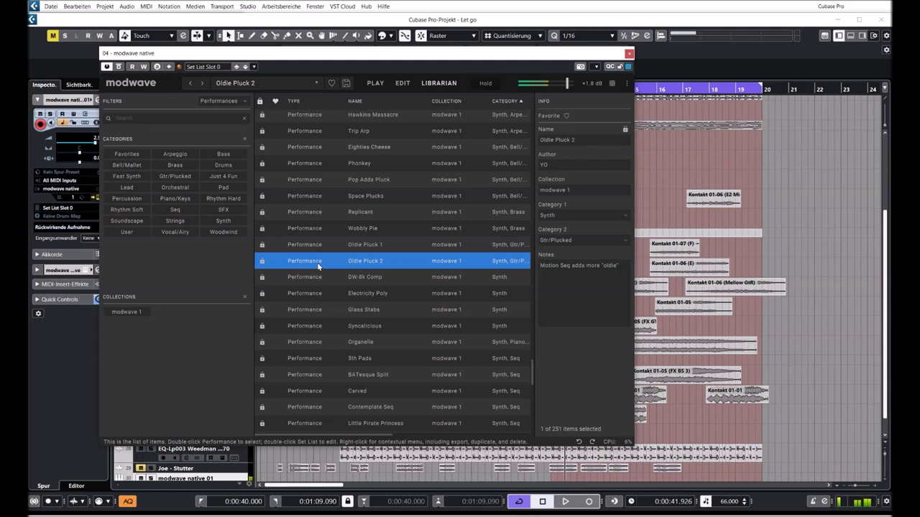
pyautogui.doubleClick(339, 280)
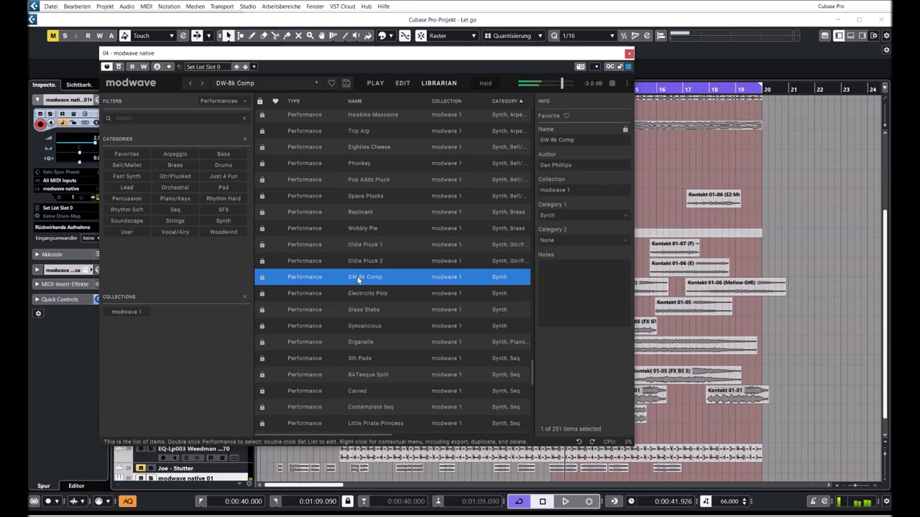
pyautogui.click(362, 295)
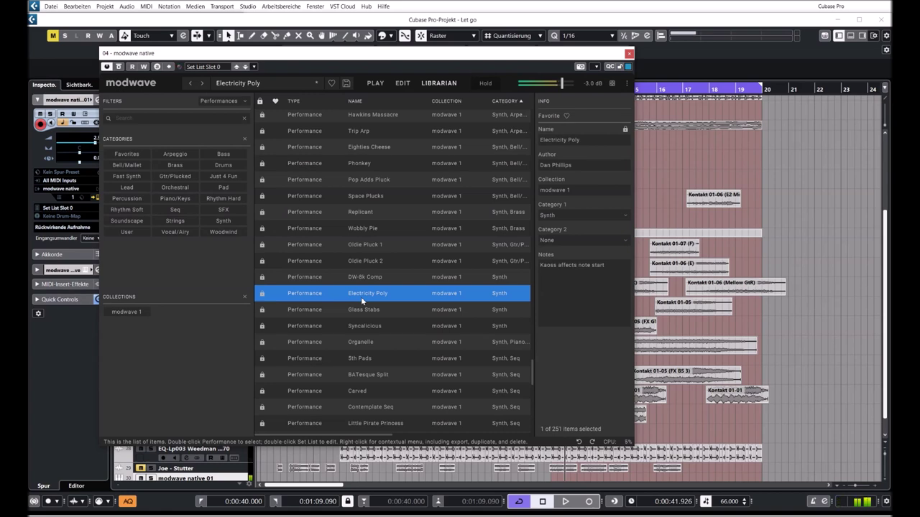
# - Load the sequenced synth performances BATesque Split, Carved and Rhythm Process one after another
pyautogui.scroll(-3, 359, 300)
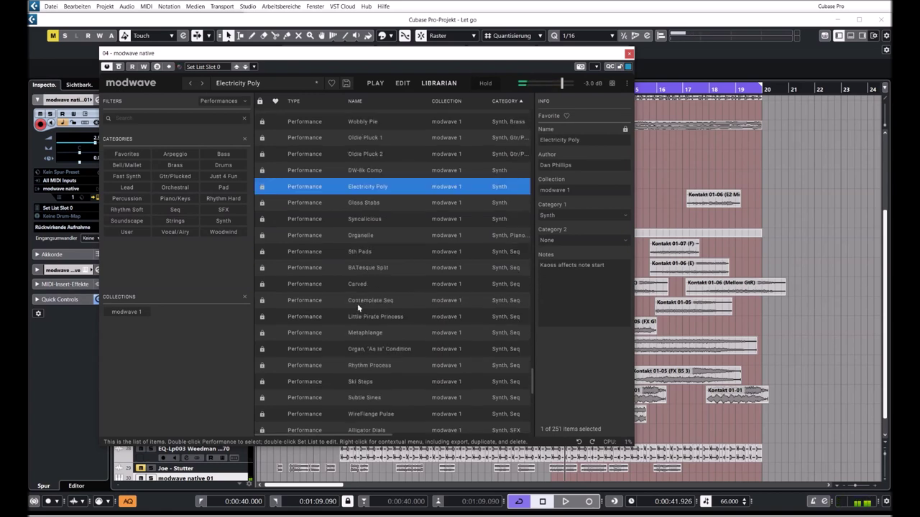
pyautogui.click(325, 220)
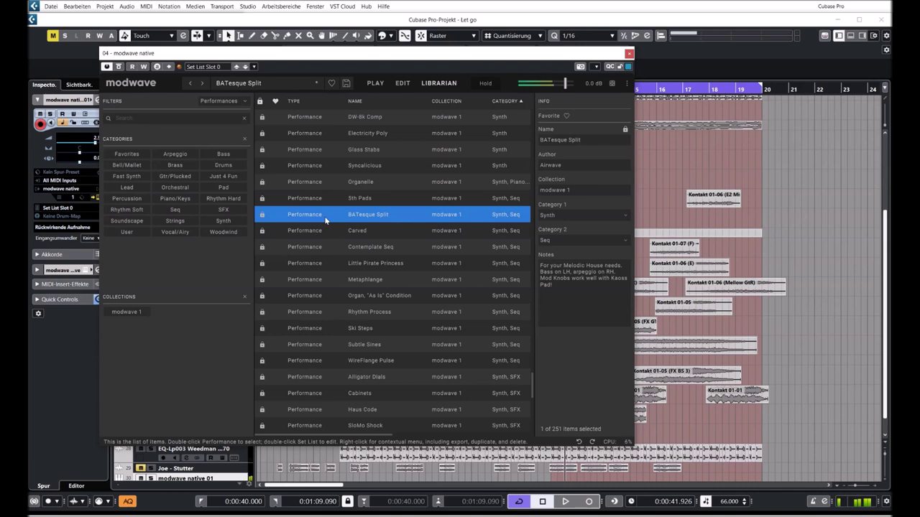
pyautogui.click(323, 234)
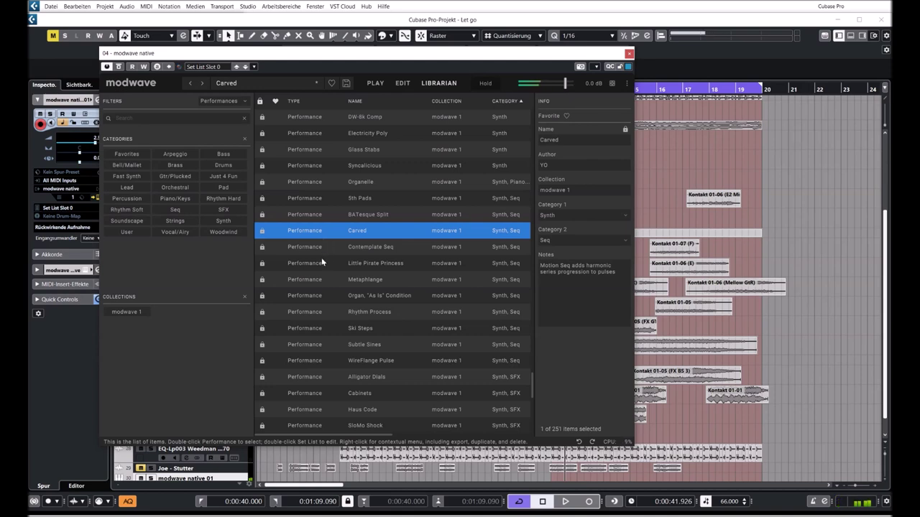
pyautogui.click(313, 311)
pyautogui.doubleClick(313, 311)
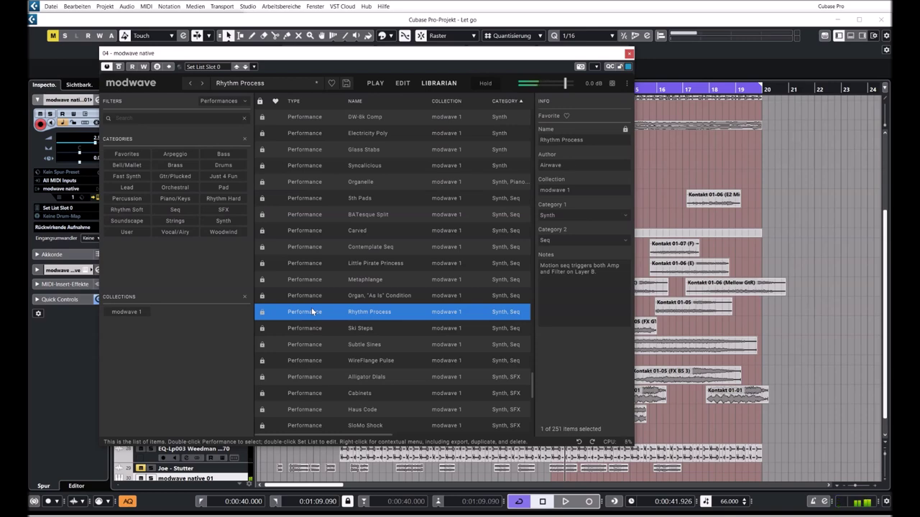
# - Load the vocal pad performances Evening Glade, Glitter Talks and Mindfulness in turn
pyautogui.scroll(-5, 406, 296)
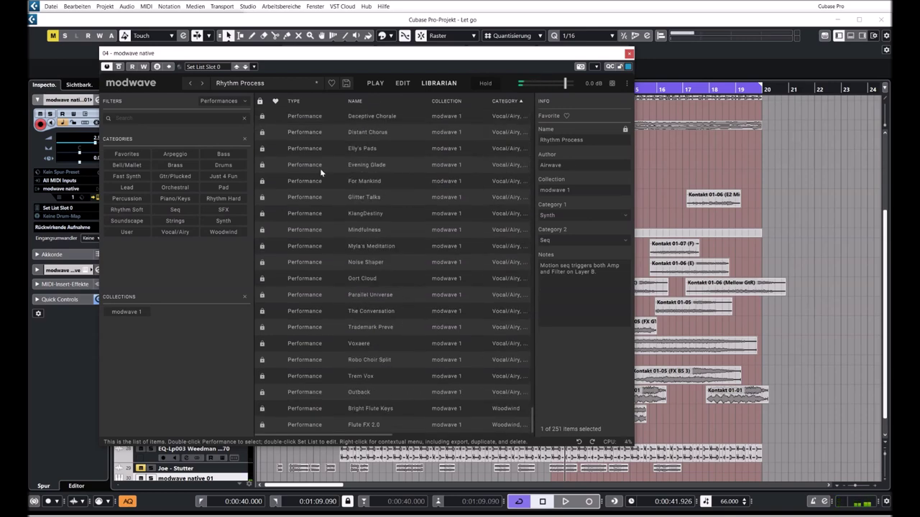
pyautogui.doubleClick(317, 167)
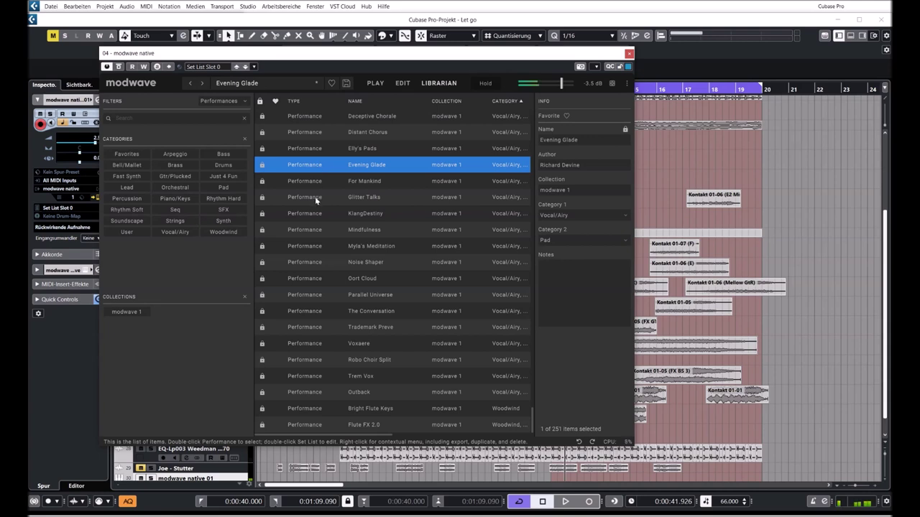
pyautogui.doubleClick(315, 199)
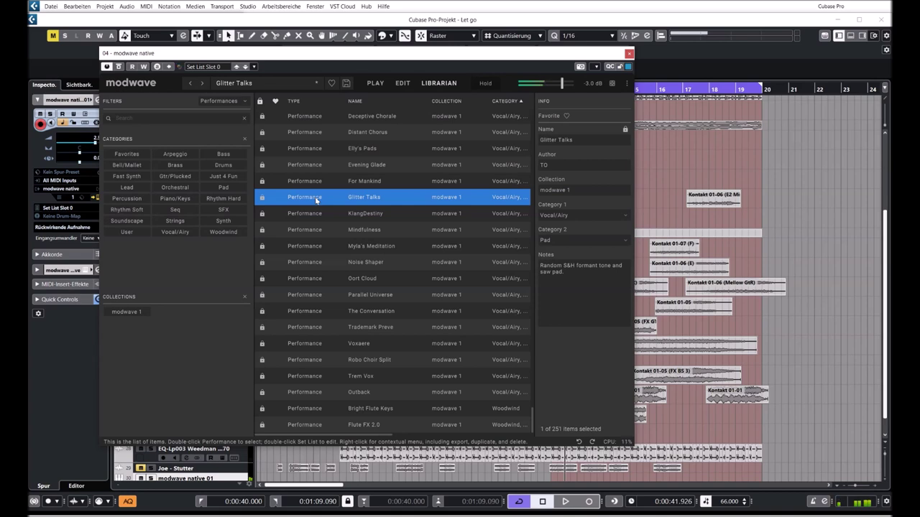
pyautogui.doubleClick(310, 230)
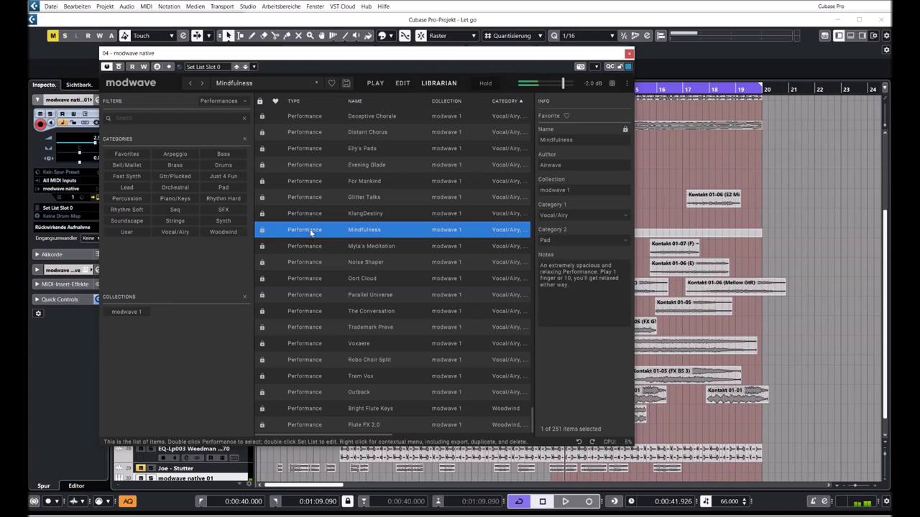
# - Load the vocal pad performances Noise Shaper, Oort Cloud and Trademark Preve one after another
pyautogui.click(317, 263)
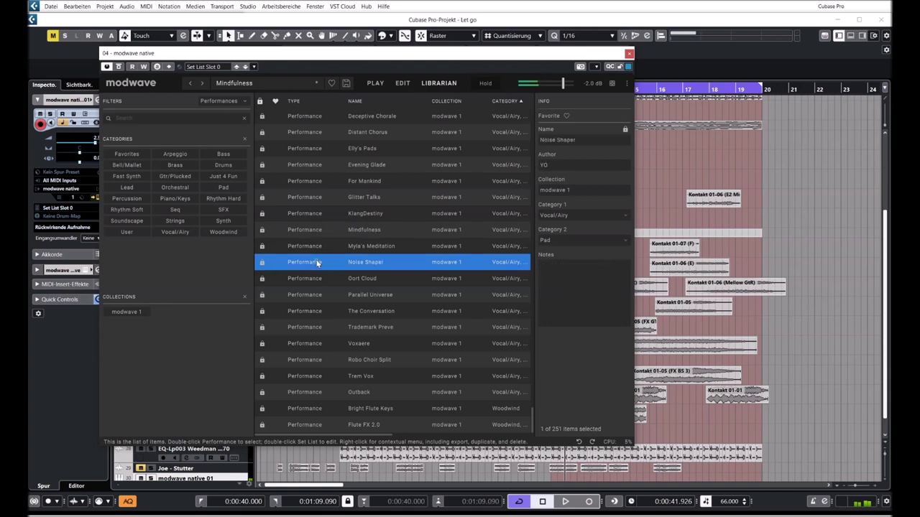
pyautogui.doubleClick(317, 263)
pyautogui.doubleClick(314, 285)
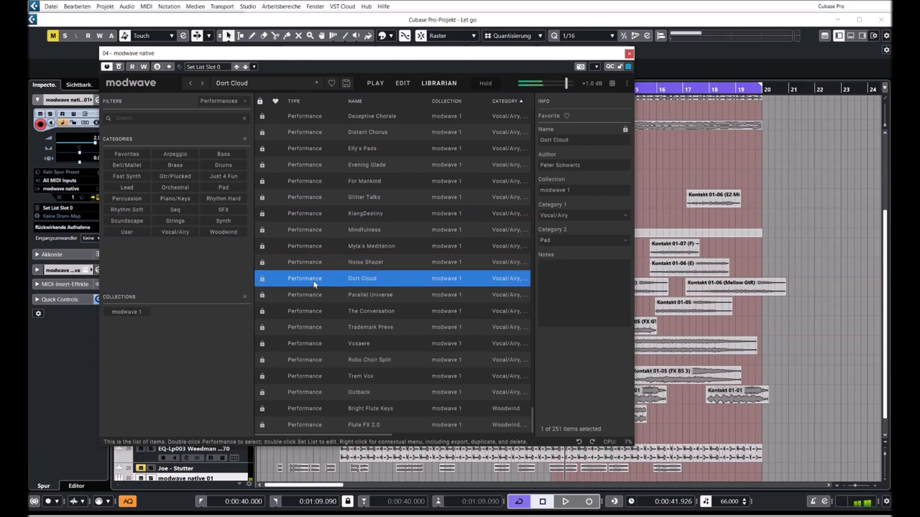
pyautogui.click(352, 331)
pyautogui.doubleClick(351, 330)
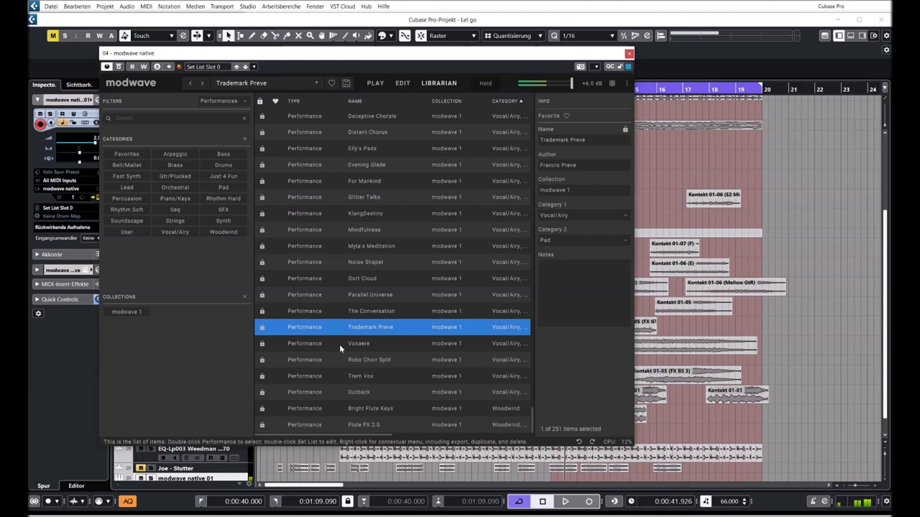
# - Load the performances Robo Choir Split, Outback, Bright Flute Keys and Flute FX 2.0 in turn, and display the last one in the Play view
pyautogui.doubleClick(333, 364)
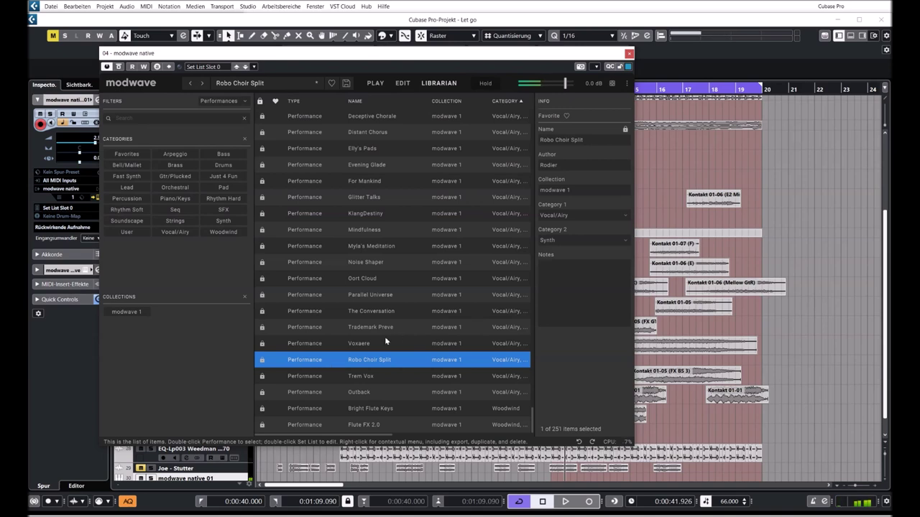
pyautogui.doubleClick(329, 394)
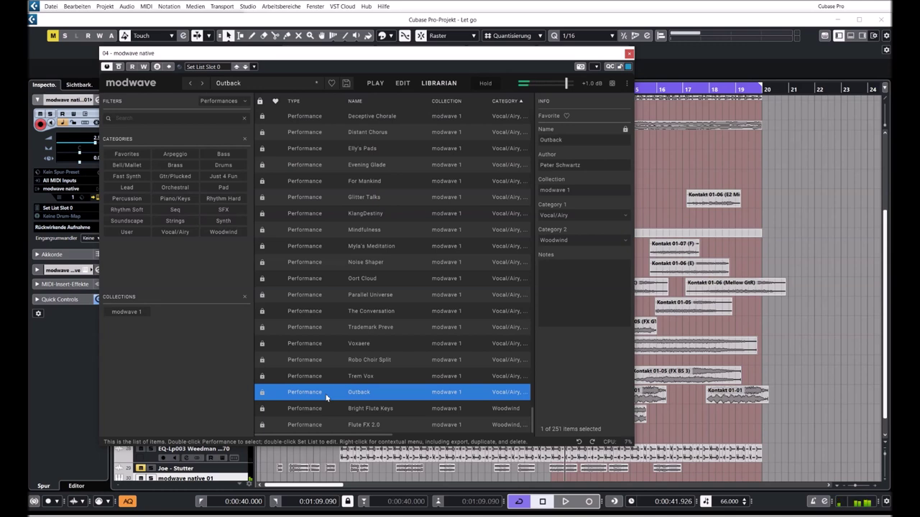
pyautogui.doubleClick(312, 410)
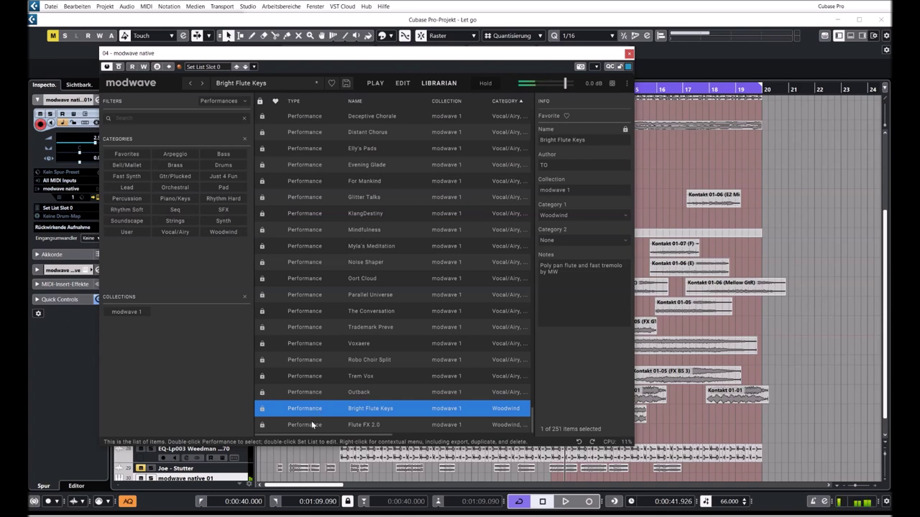
pyautogui.click(305, 425)
pyautogui.doubleClick(306, 424)
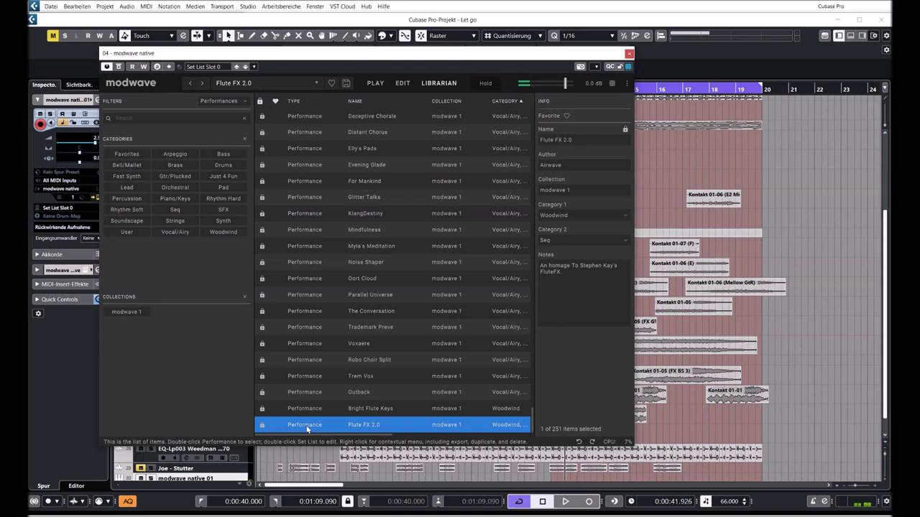
pyautogui.click(373, 84)
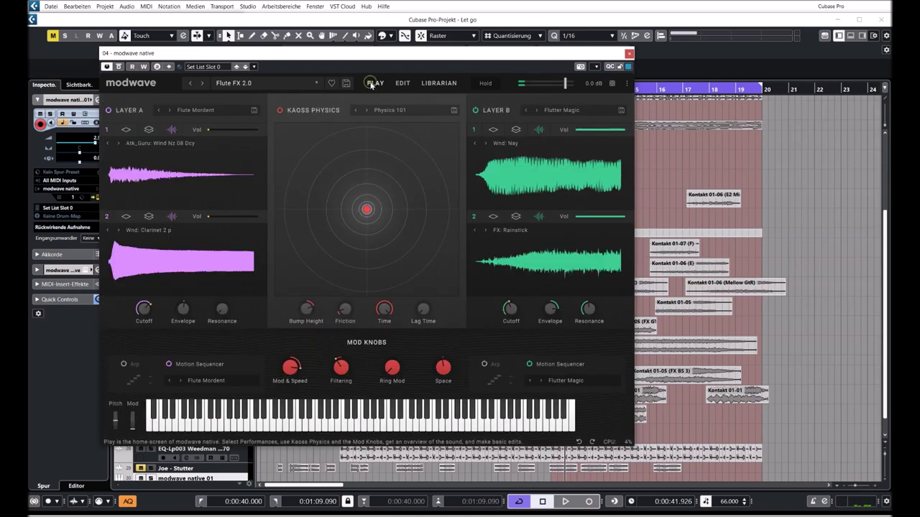